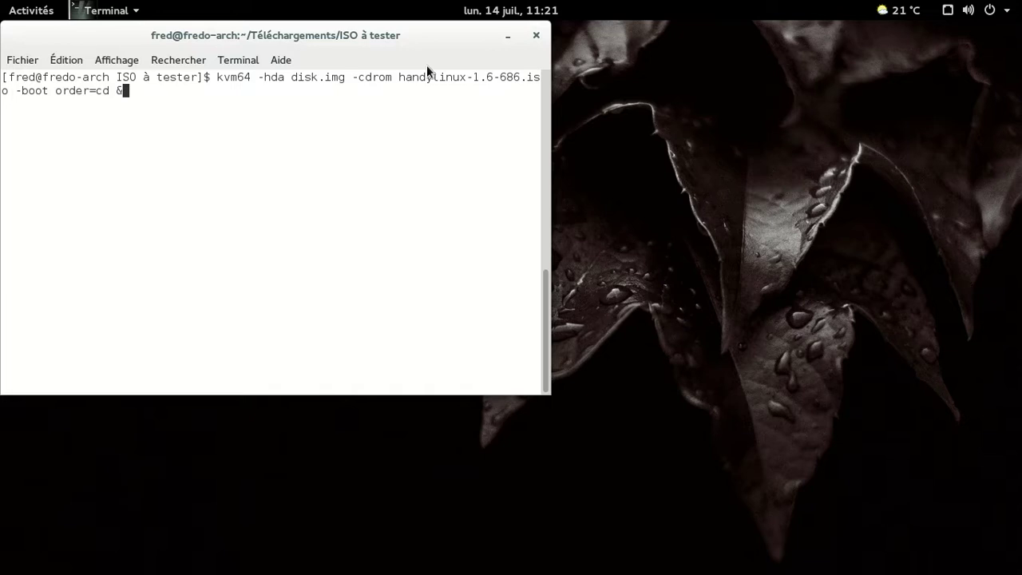
# - Start the virtual machine from disk.img with the handylinux-1.6-686.iso CD and boot the default Debian GNU/Linux 3.2.0-4-686-pae entry
pyautogui.press('Return')
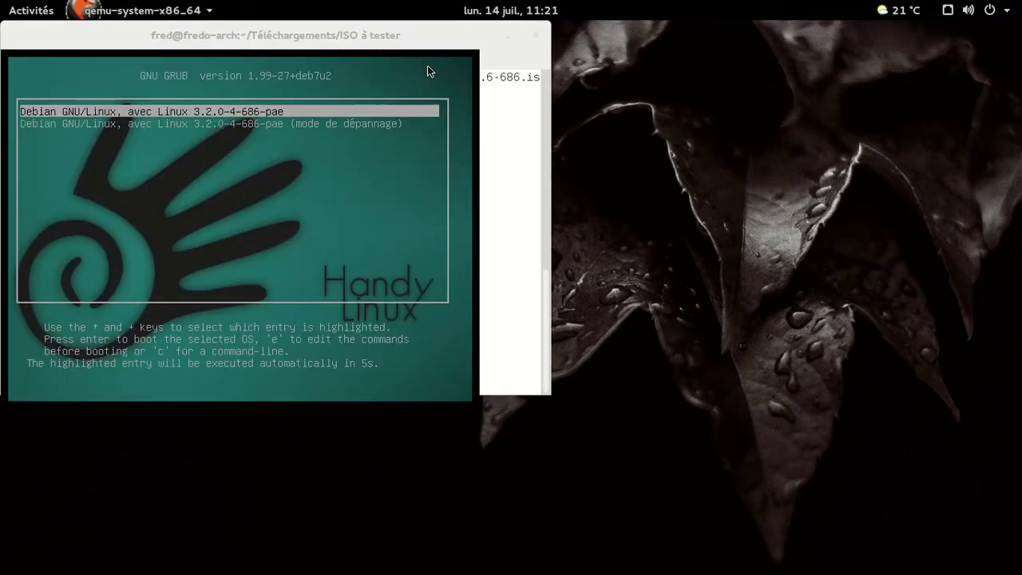
pyautogui.press('Return')
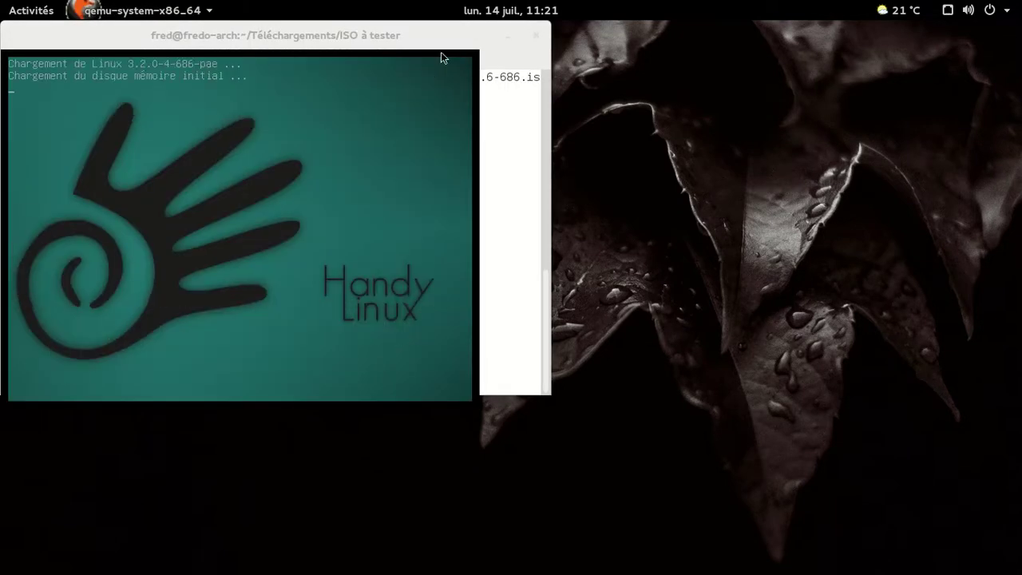
pyautogui.click(508, 37)
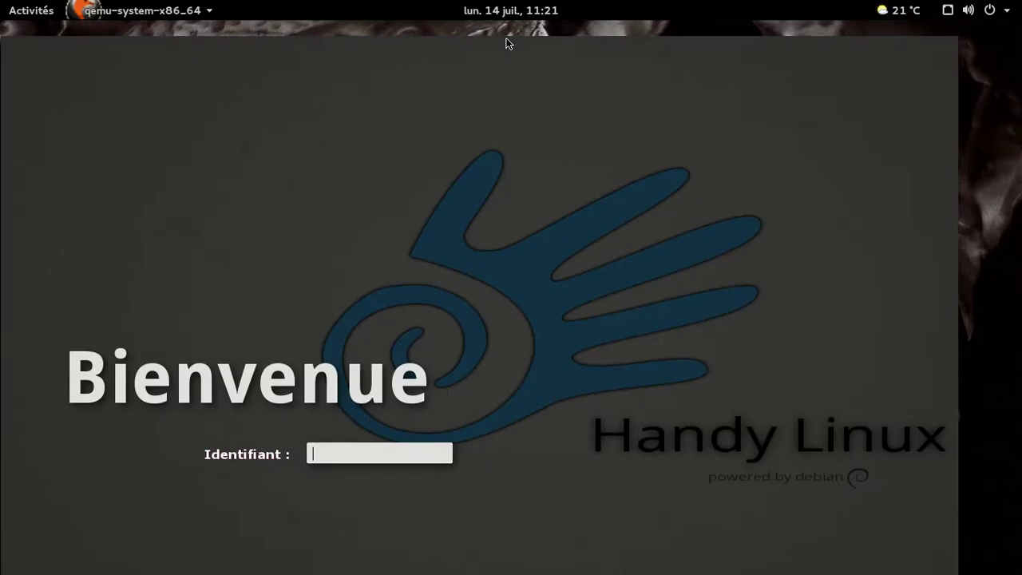
# - Log in to the HandyLinux session with the account's username and password, and dismiss the Xfce notification daemon error
pyautogui.write('freder')
pyautogui.press('BackSpace')
pyautogui.press('BackSpace')
pyautogui.press('BackSpace')
pyautogui.write('d')
pyautogui.press('Return')
pyautogui.write('********')
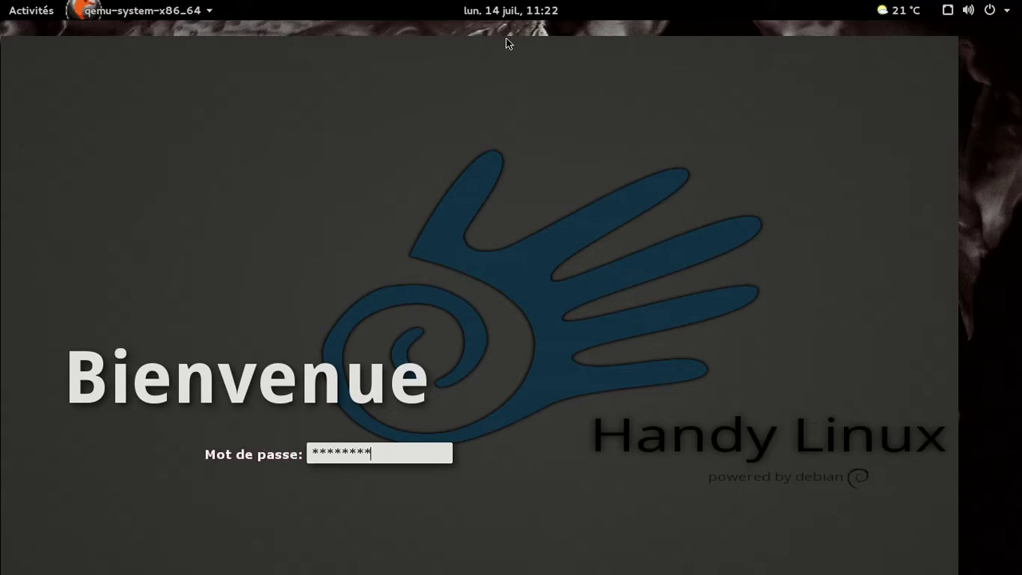
pyautogui.press('Return')
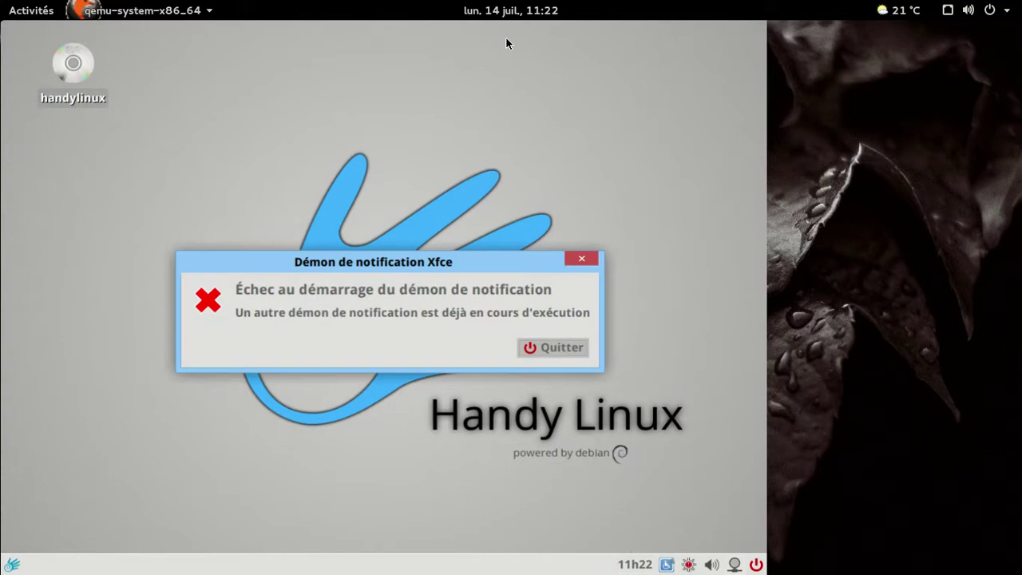
pyautogui.click(577, 348)
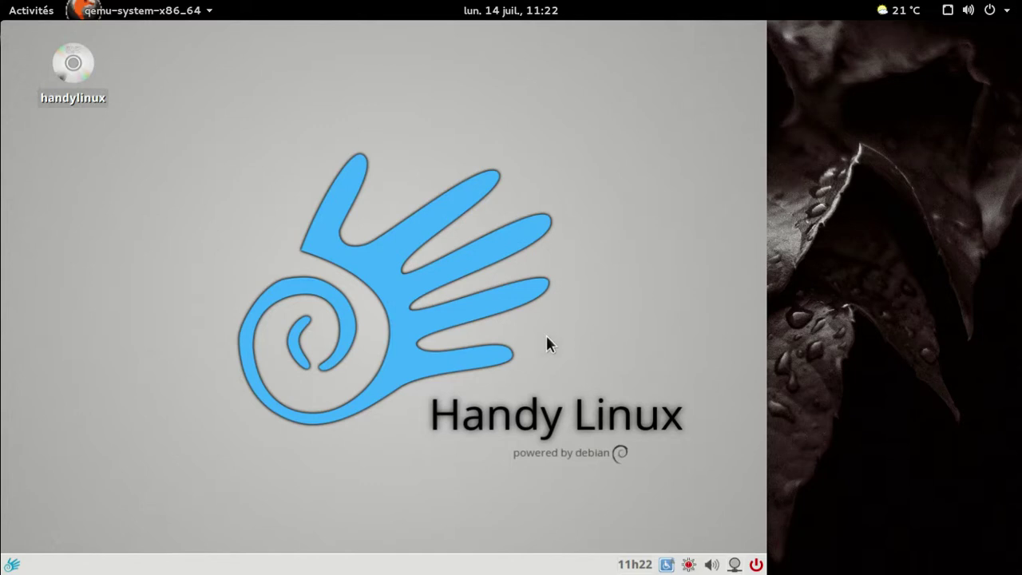
# - Add the Volume général and PCM controls to the sound mixer
pyautogui.click(711, 564)
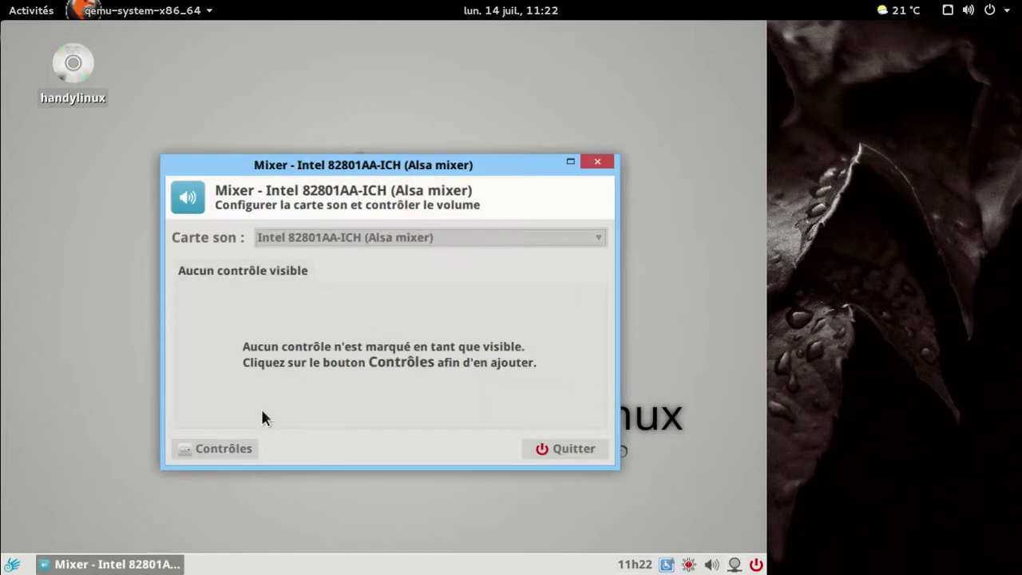
pyautogui.click(224, 449)
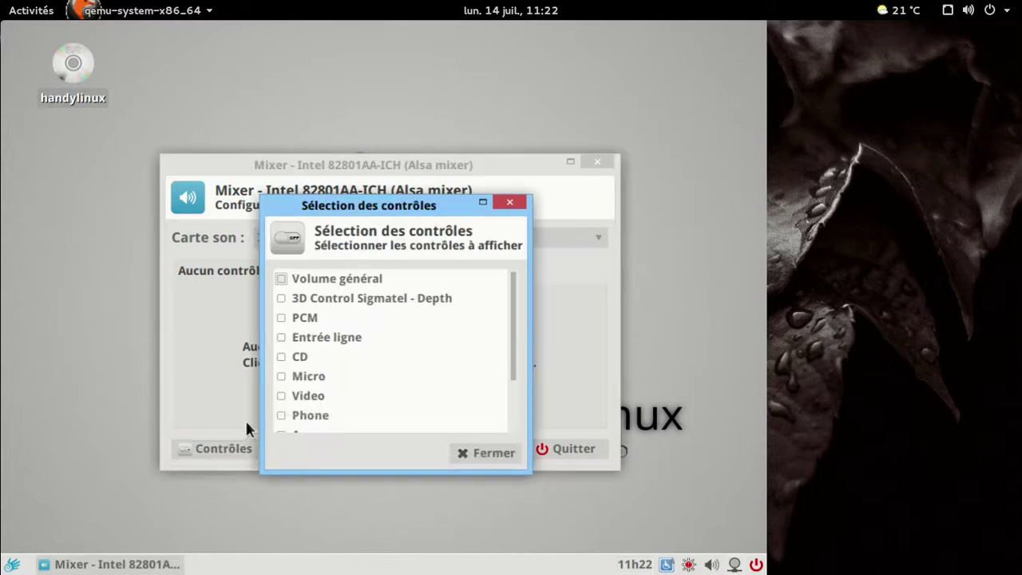
pyautogui.click(282, 280)
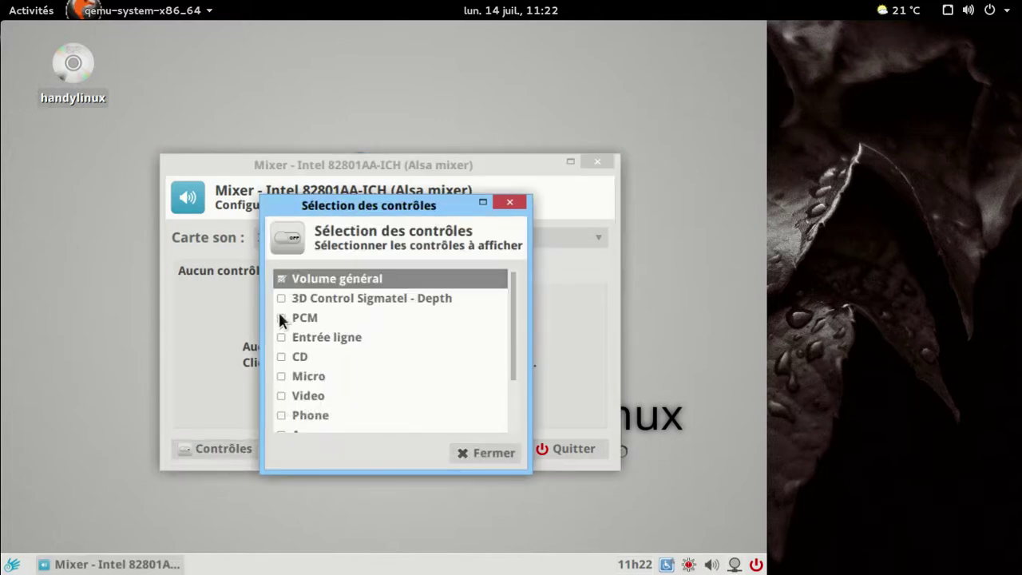
pyautogui.click(281, 317)
pyautogui.click(484, 453)
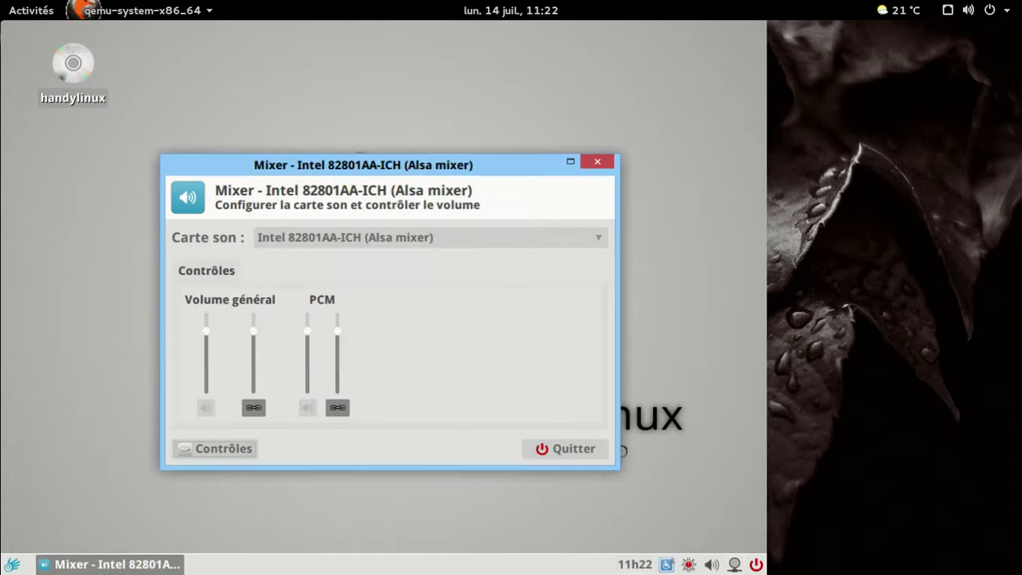
# - Raise the PCM and Volume général levels to maximum and close the mixer
pyautogui.moveTo(337, 339); pyautogui.dragTo(342, 319)
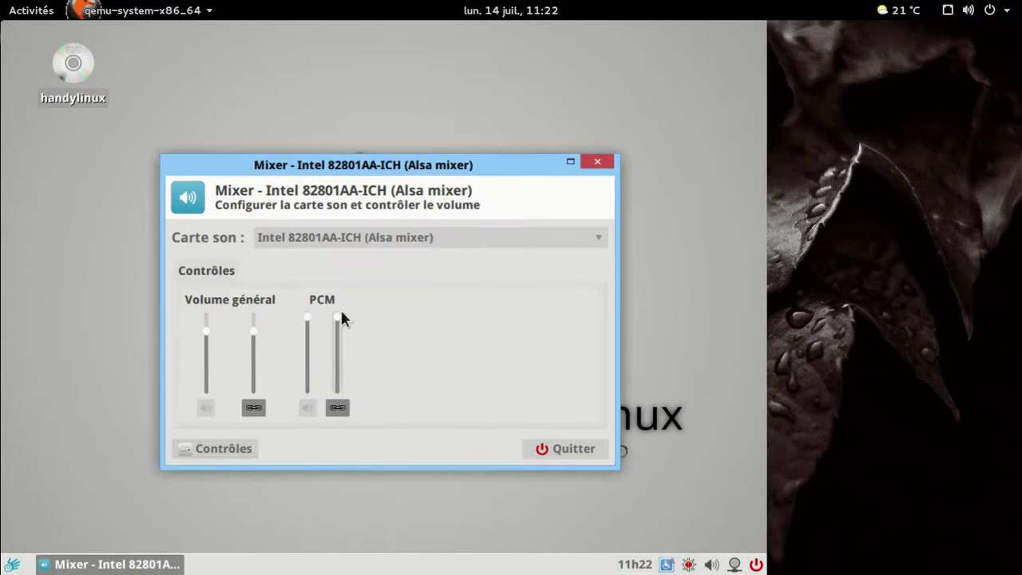
pyautogui.moveTo(255, 337); pyautogui.dragTo(257, 313)
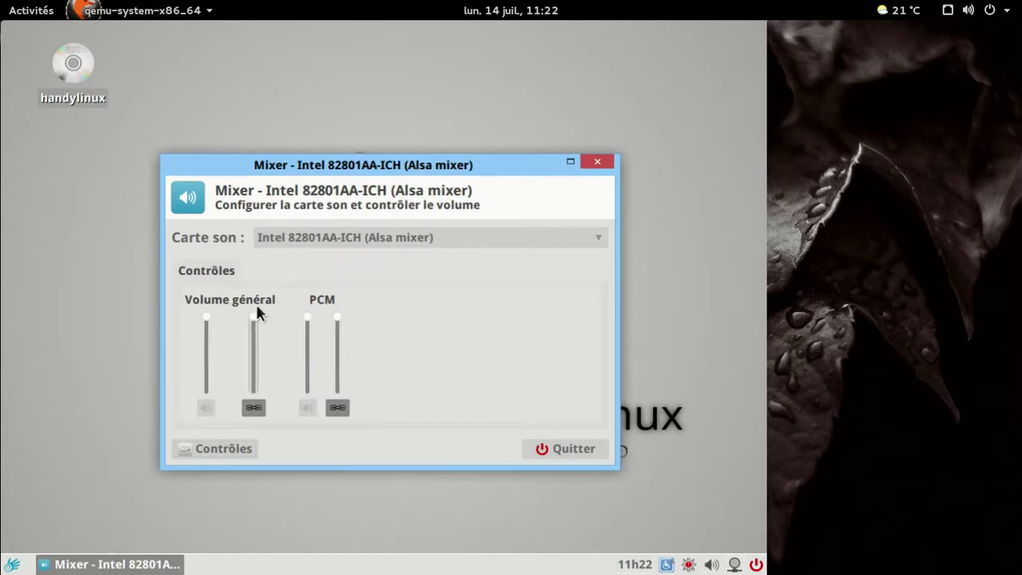
pyautogui.click(598, 163)
pyautogui.click(743, 42)
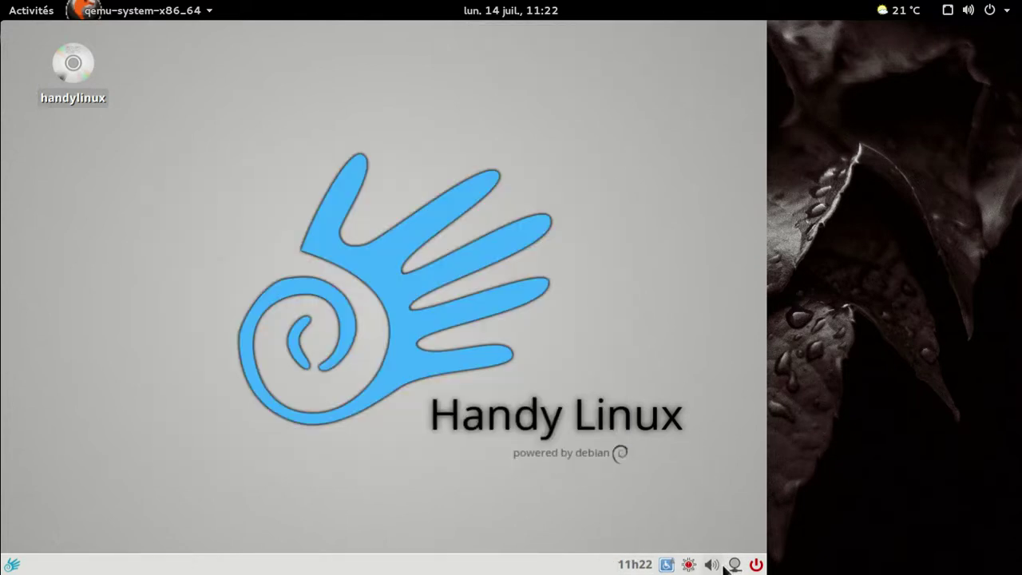
# - Open the HandyLinux main menu and look through its Internet, Fichiers, MultiMédia, Bureautique and Jeux categories
pyautogui.moveTo(735, 567)
pyautogui.moveTo(689, 565)
pyautogui.click(12, 565)
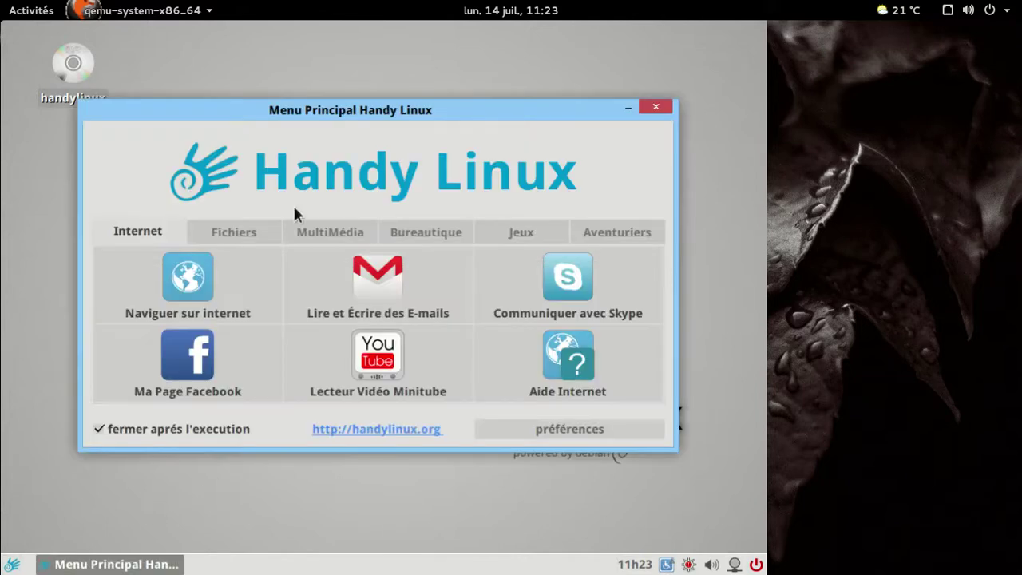
pyautogui.moveTo(298, 105); pyautogui.dragTo(330, 72)
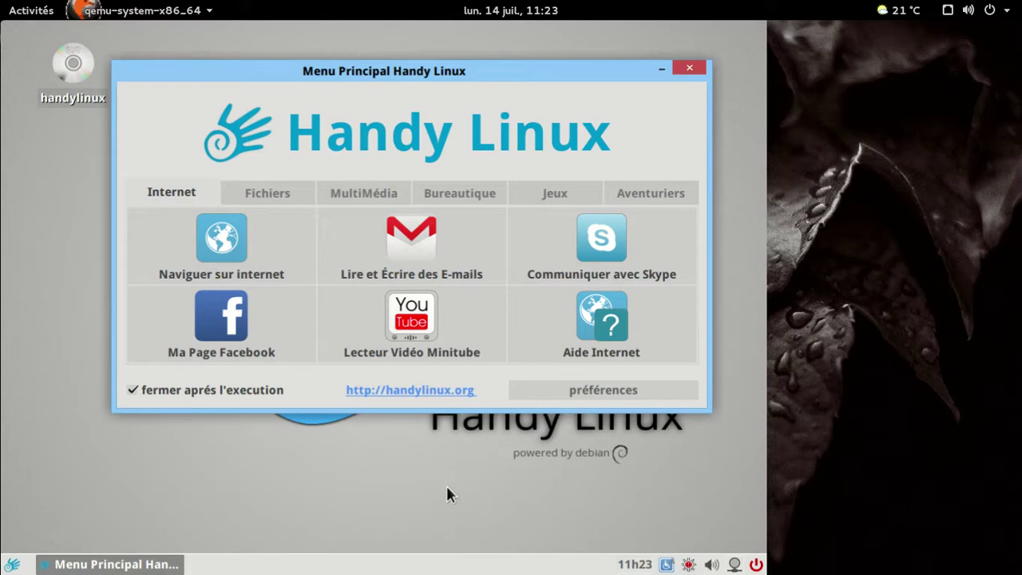
pyautogui.click(266, 195)
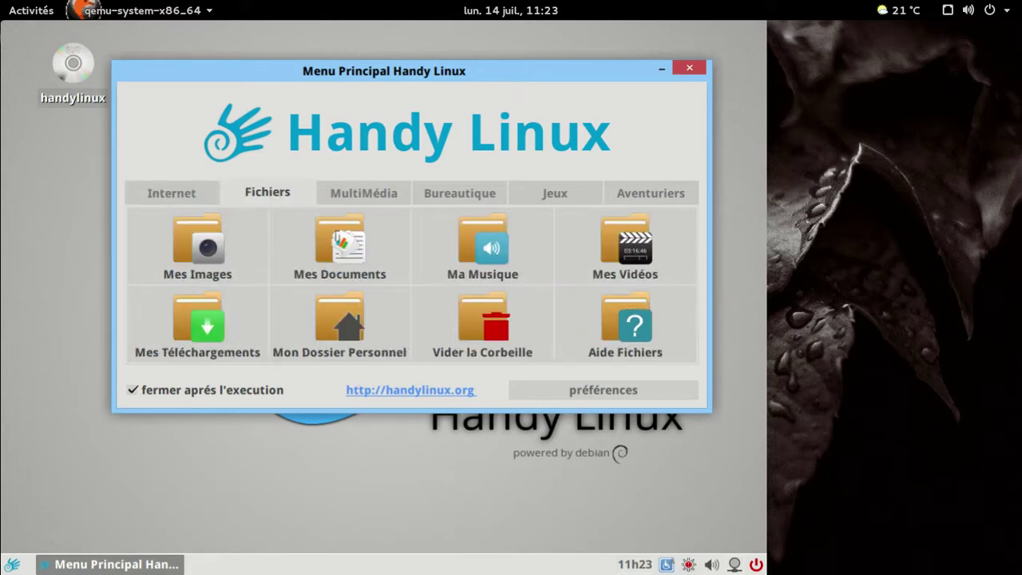
pyautogui.click(340, 193)
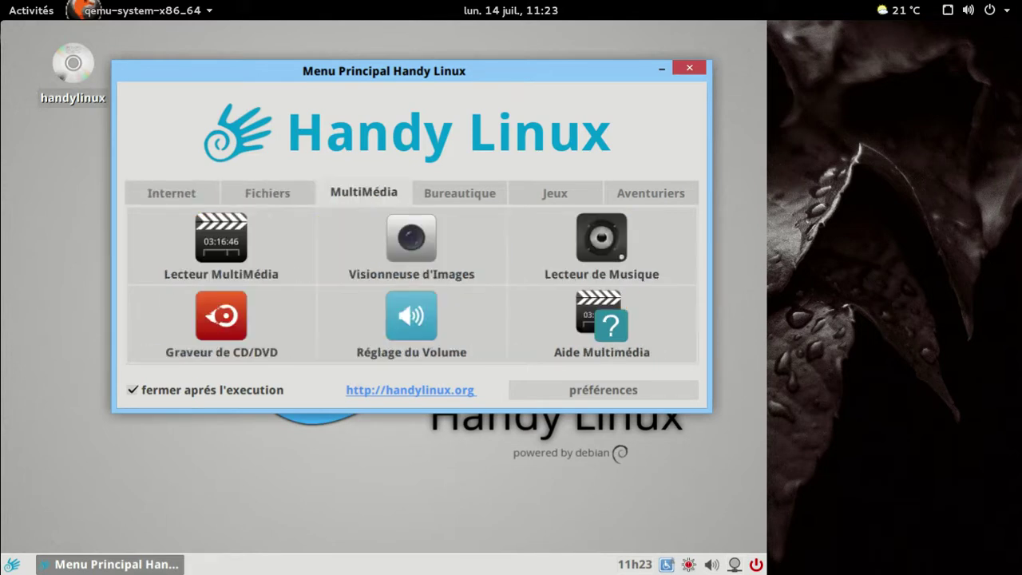
pyautogui.click(455, 191)
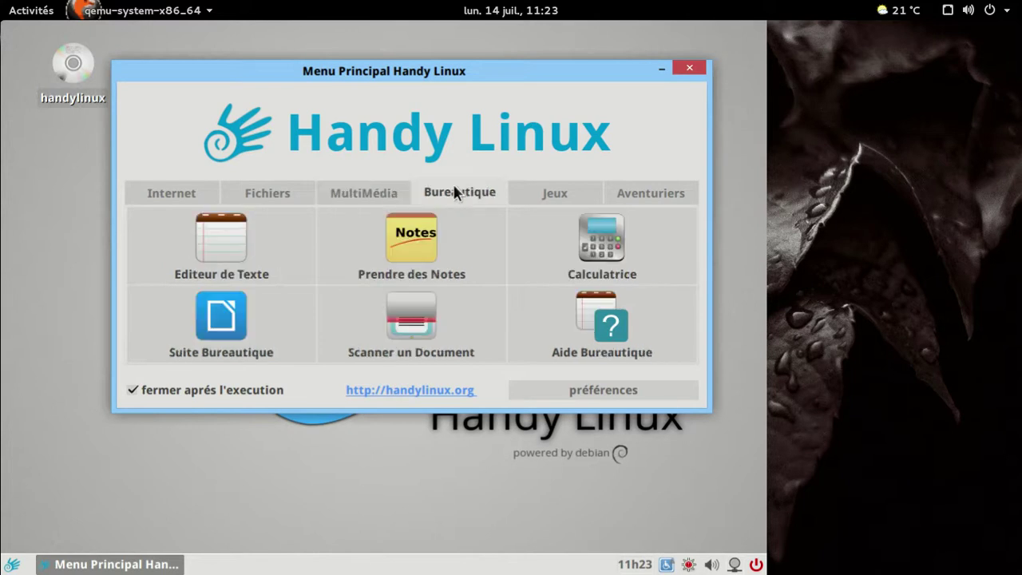
pyautogui.click(540, 199)
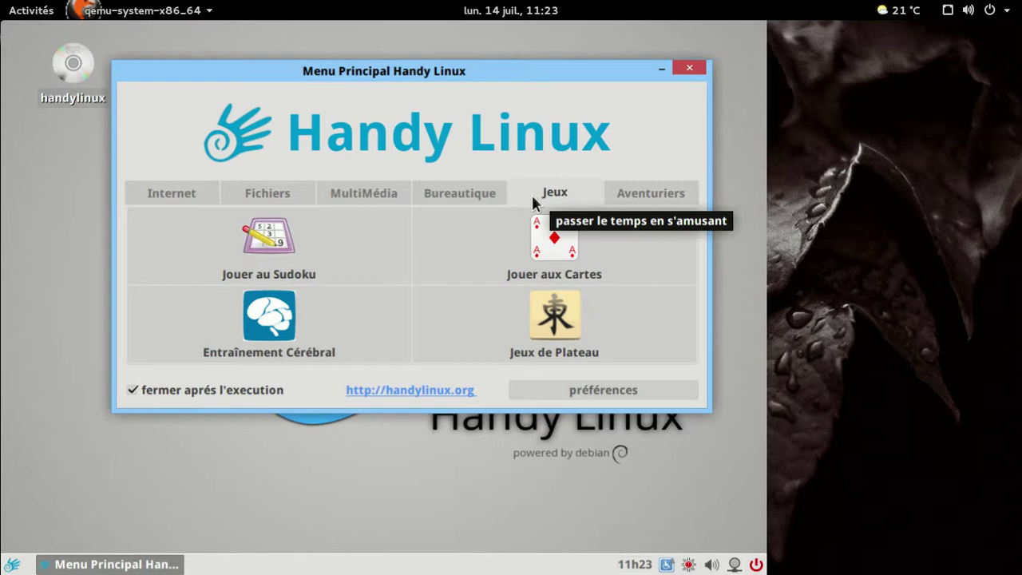
# - Look over the detailed configuration settings offered in the main menu's Aventuriers category, and close them
pyautogui.click(619, 196)
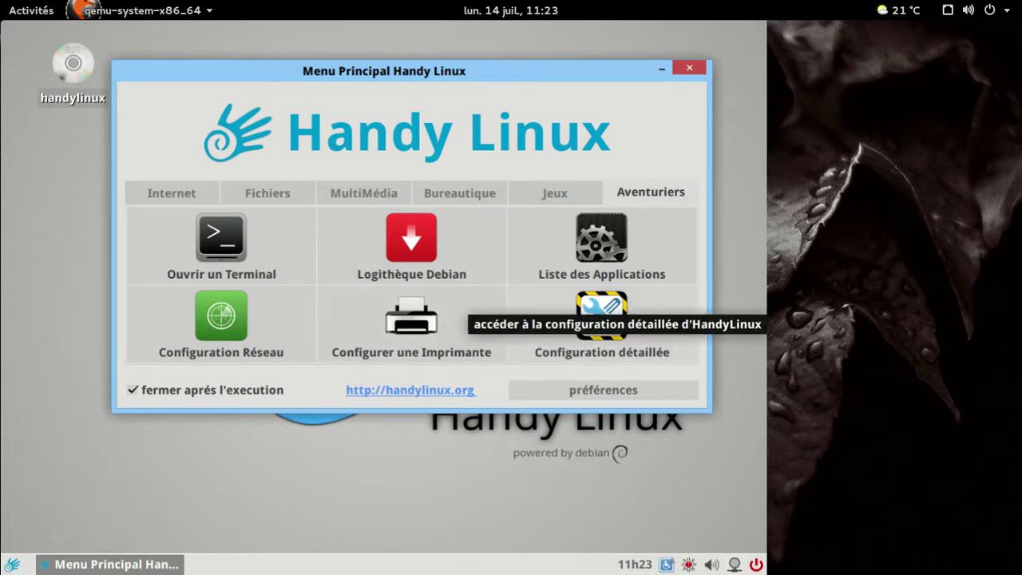
pyautogui.click(602, 316)
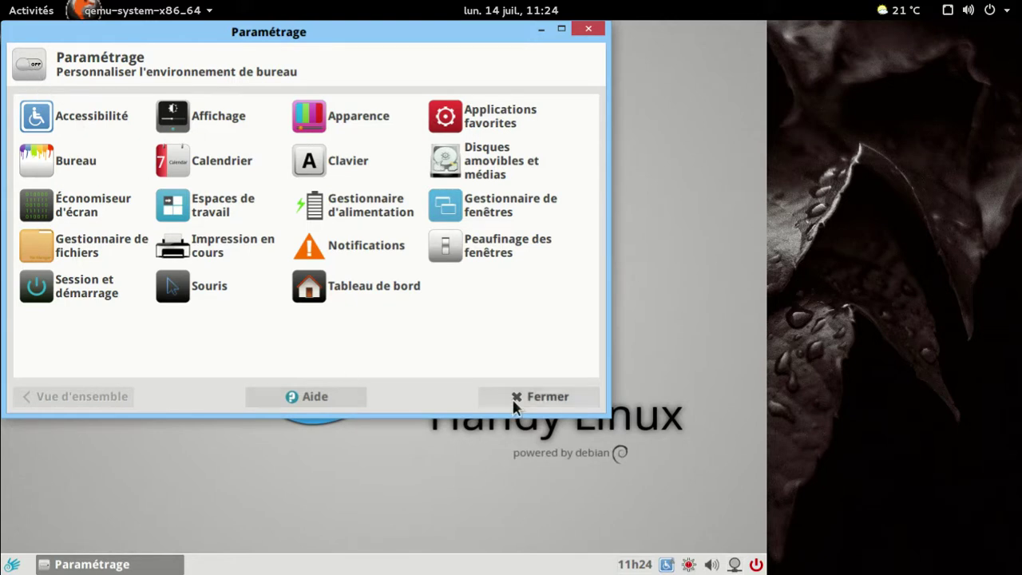
pyautogui.click(561, 398)
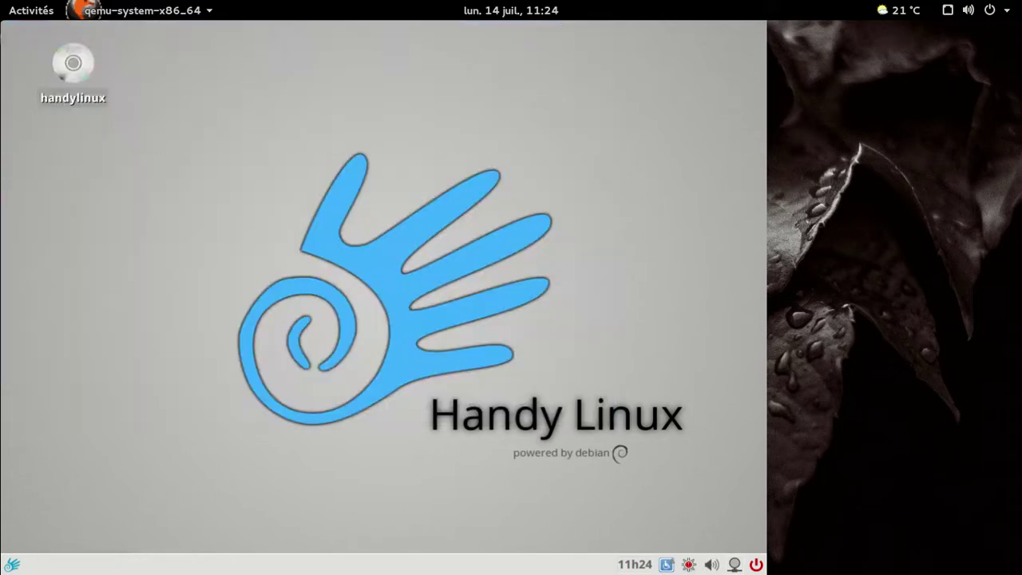
# - Launch the web browser from the main menu's Internet category and view the About Chromium page
pyautogui.click(13, 565)
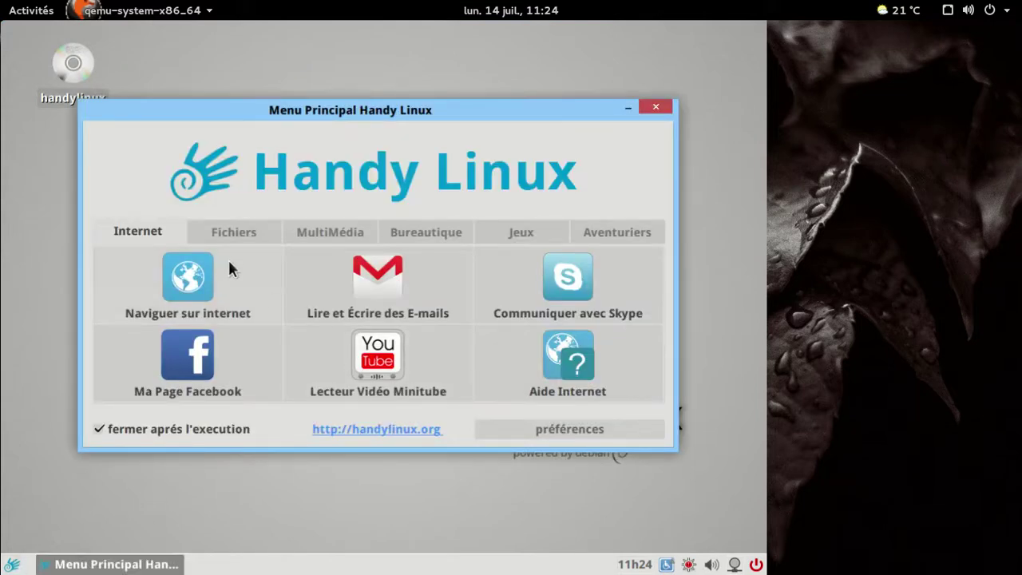
pyautogui.click(229, 262)
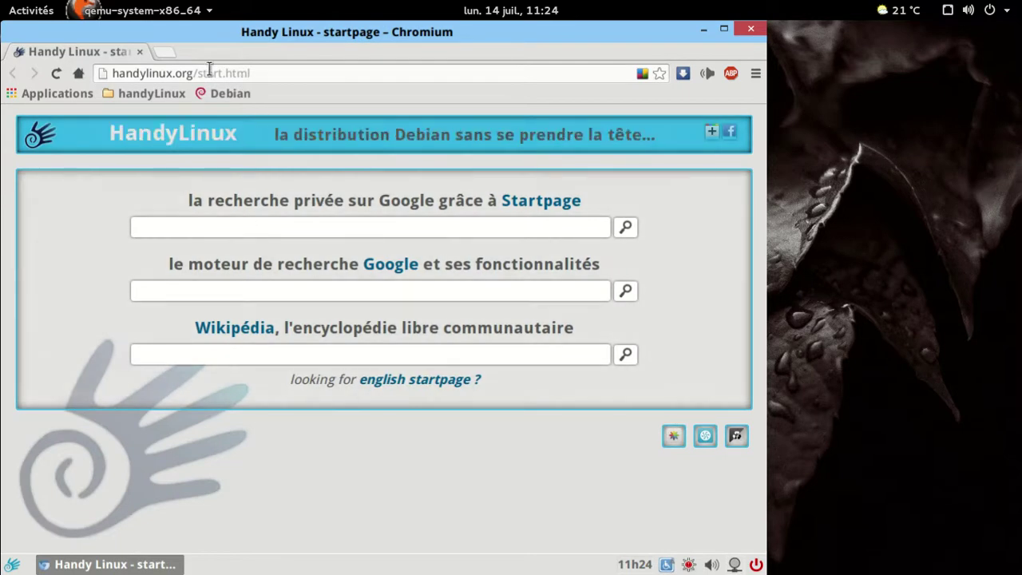
pyautogui.click(752, 69)
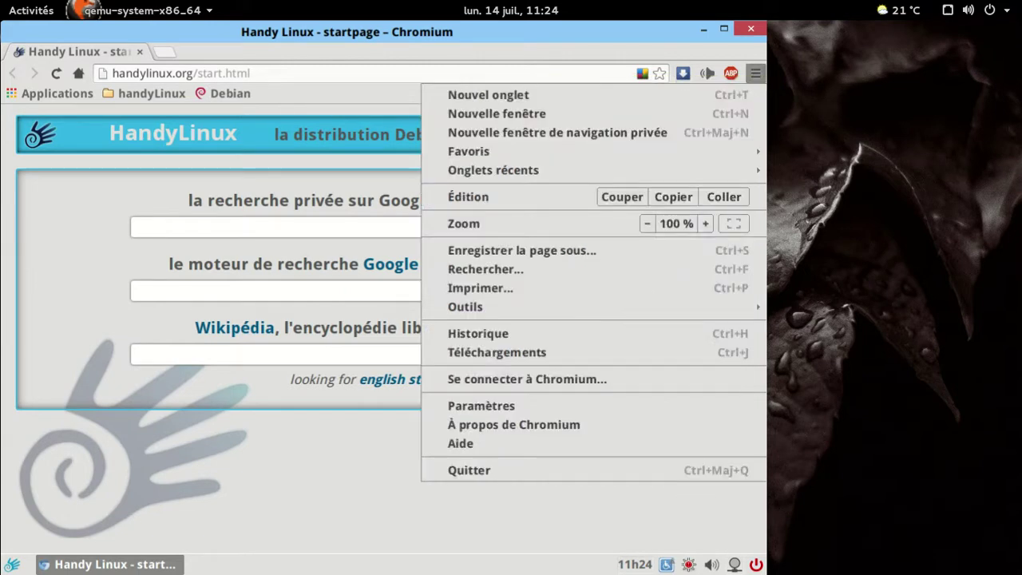
pyautogui.click(668, 424)
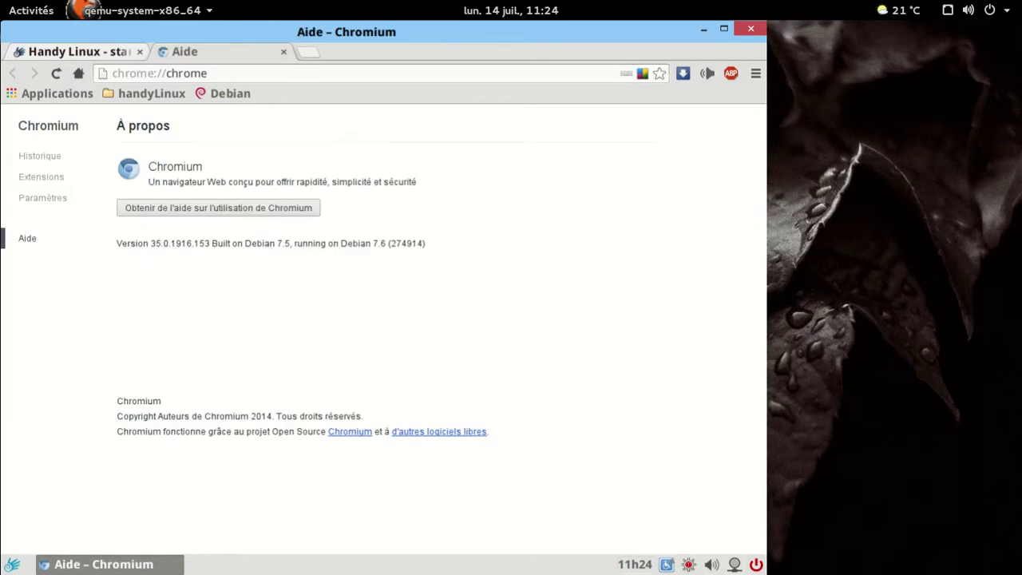
# - Load chrome://plugins in place of the About page, examine the installed plug-ins and close that tab
pyautogui.click(249, 80)
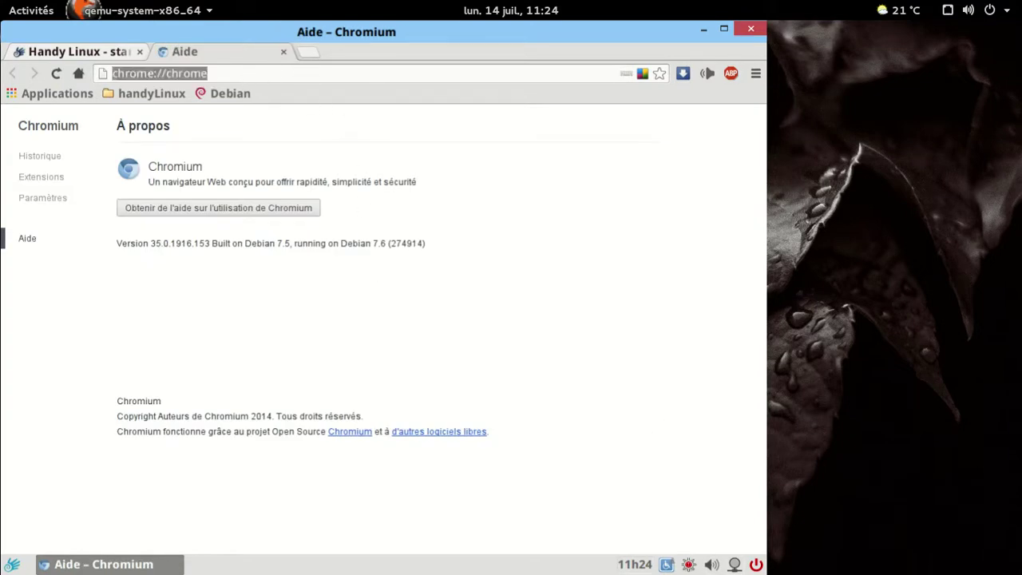
pyautogui.press('End')
pyautogui.press('BackSpace')
pyautogui.press('BackSpace')
pyautogui.press('BackSpace')
pyautogui.press('BackSpace')
pyautogui.press('BackSpace')
pyautogui.press('BackSpace')
pyautogui.write('op')
pyautogui.press('BackSpace')
pyautogui.press('BackSpace')
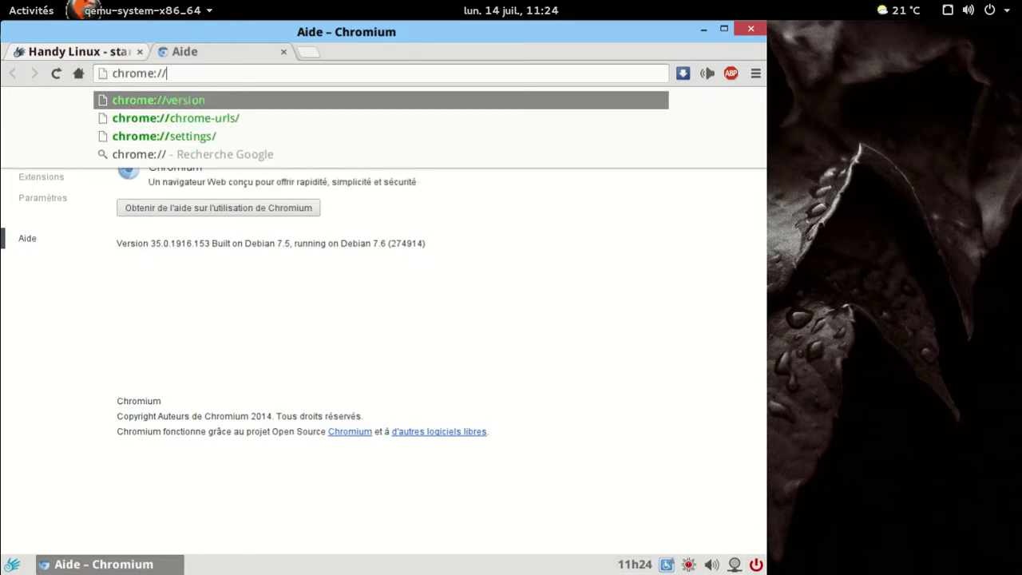
pyautogui.press('Down')
pyautogui.press('Down')
pyautogui.press('BackSpace')
pyautogui.press('BackSpace')
pyautogui.press('BackSpace')
pyautogui.press('BackSpace')
pyautogui.press('BackSpace')
pyautogui.press('BackSpace')
pyautogui.press('BackSpace')
pyautogui.press('BackSpace')
pyautogui.press('BackSpace')
pyautogui.write('plugins')
pyautogui.press('Return')
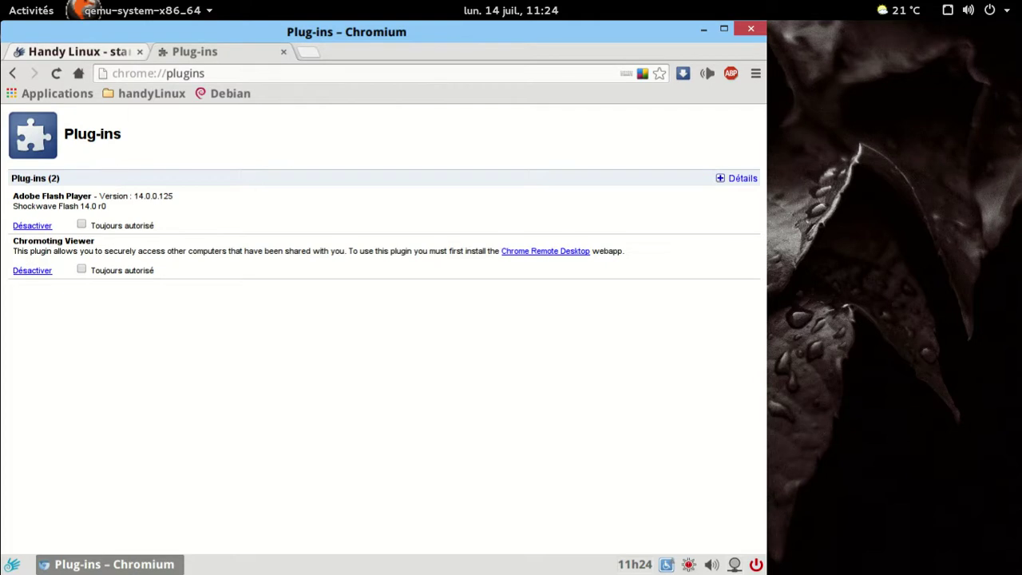
pyautogui.click(284, 51)
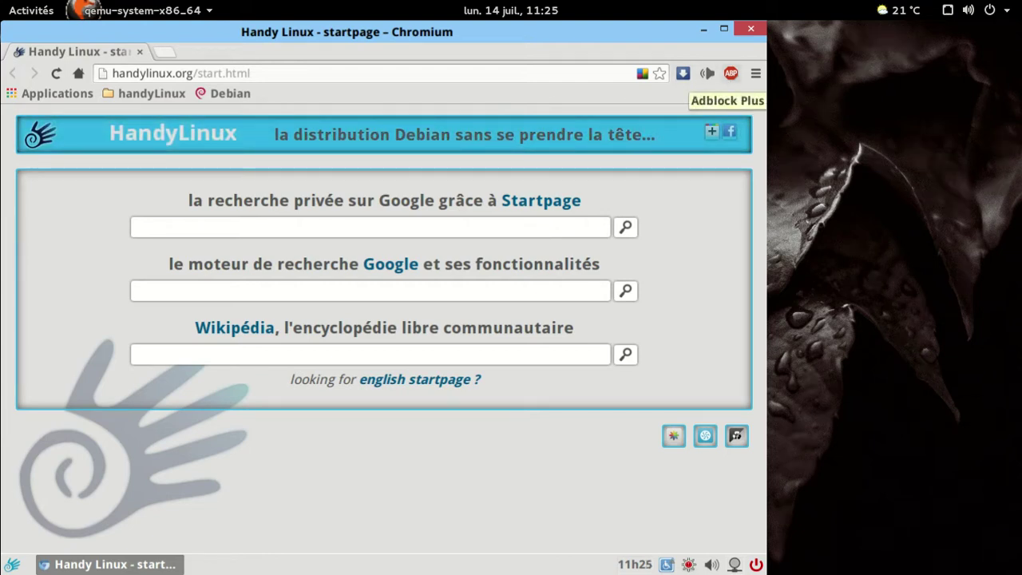
# - Enable the Adblock Warning Removal List in the Adblock Plus options and close the options tab
pyautogui.click(731, 72)
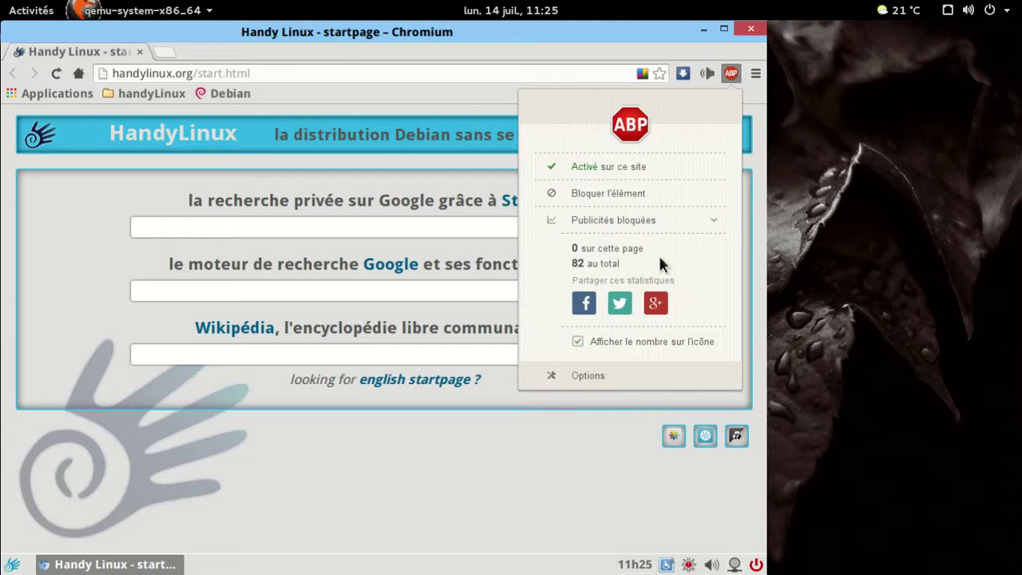
pyautogui.click(595, 374)
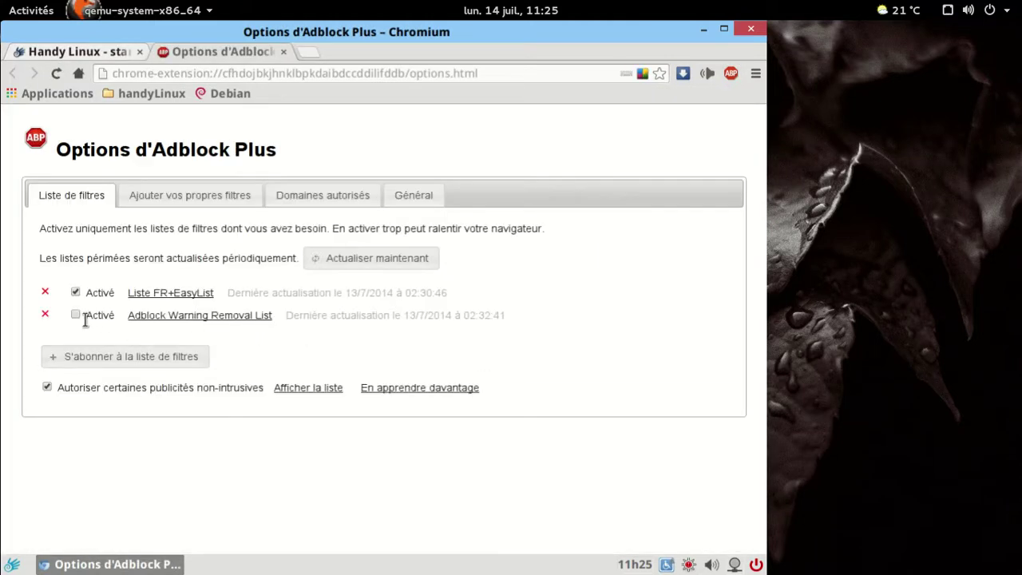
pyautogui.click(75, 315)
pyautogui.click(283, 52)
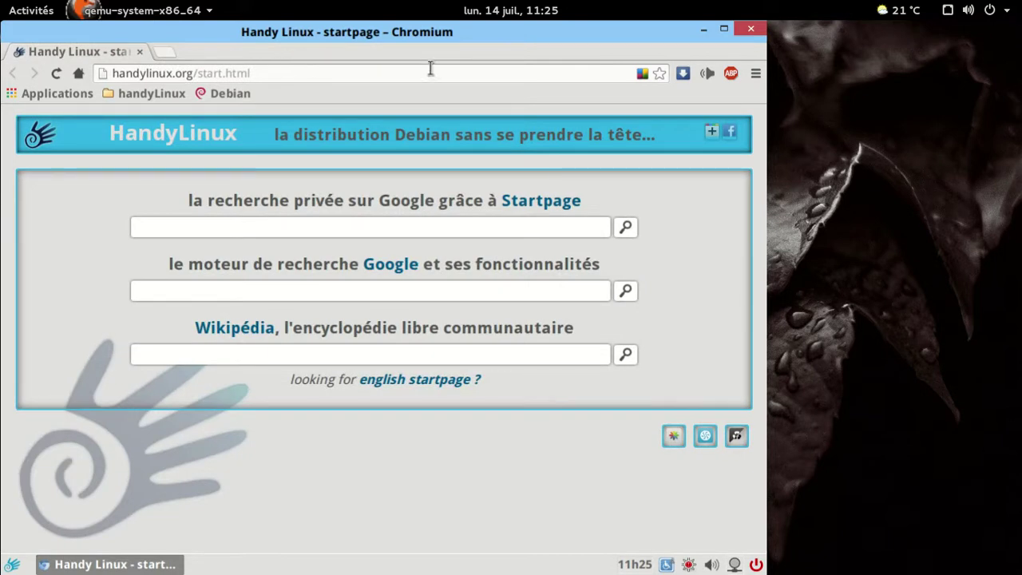
# - Open the About Chromium page briefly, then close its tab and the browser
pyautogui.click(751, 72)
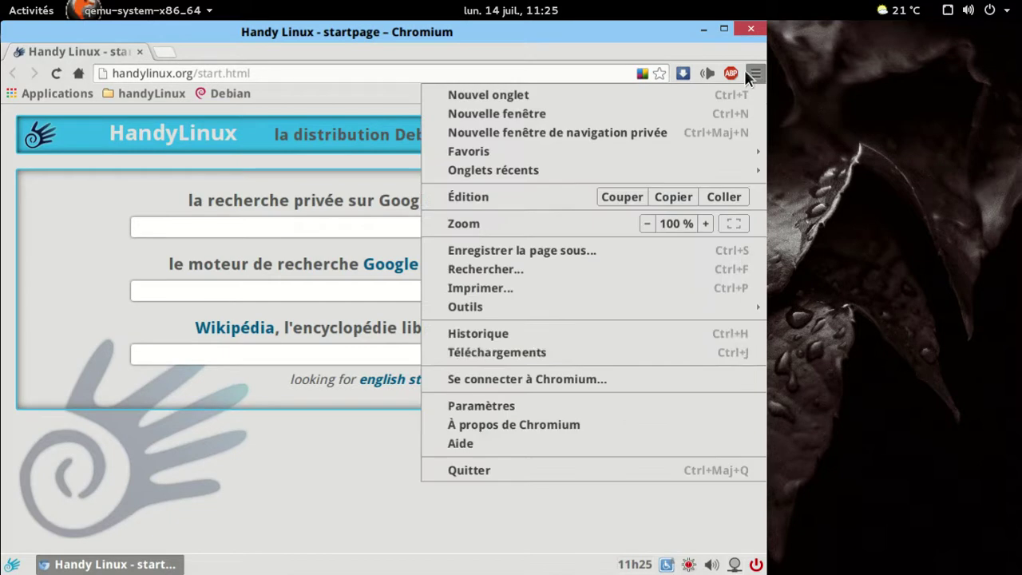
pyautogui.click(547, 422)
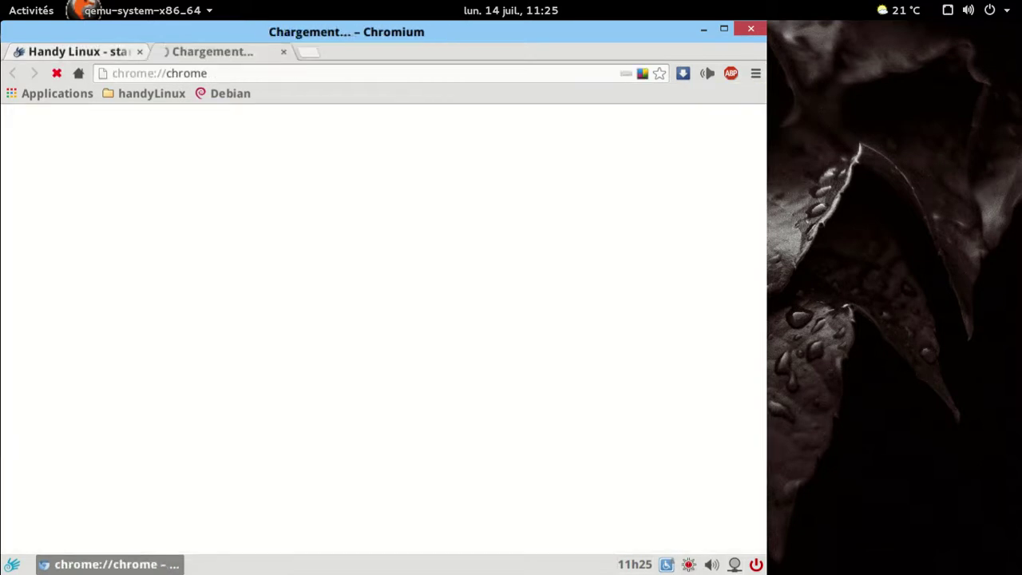
pyautogui.click(283, 51)
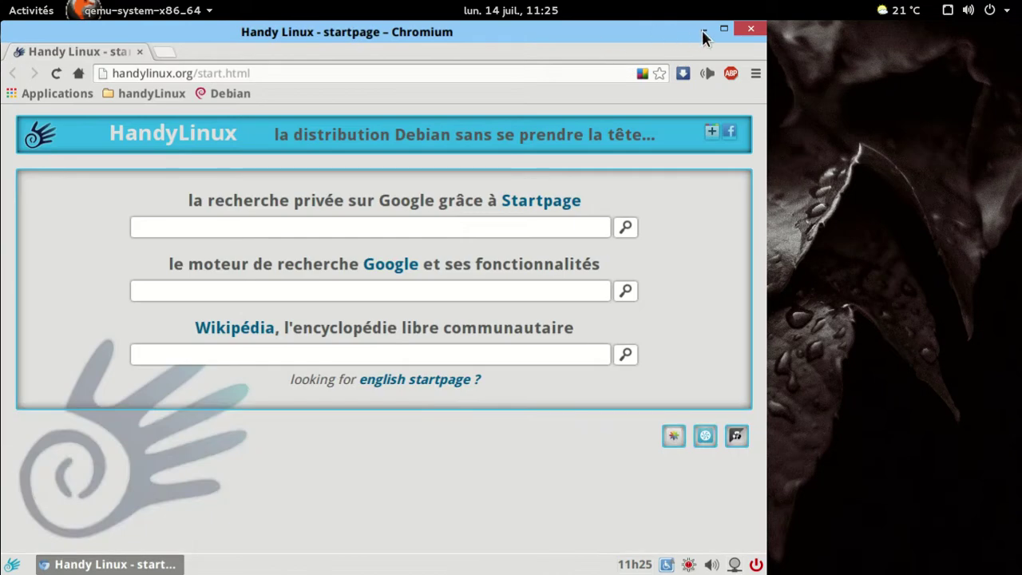
pyautogui.click(749, 26)
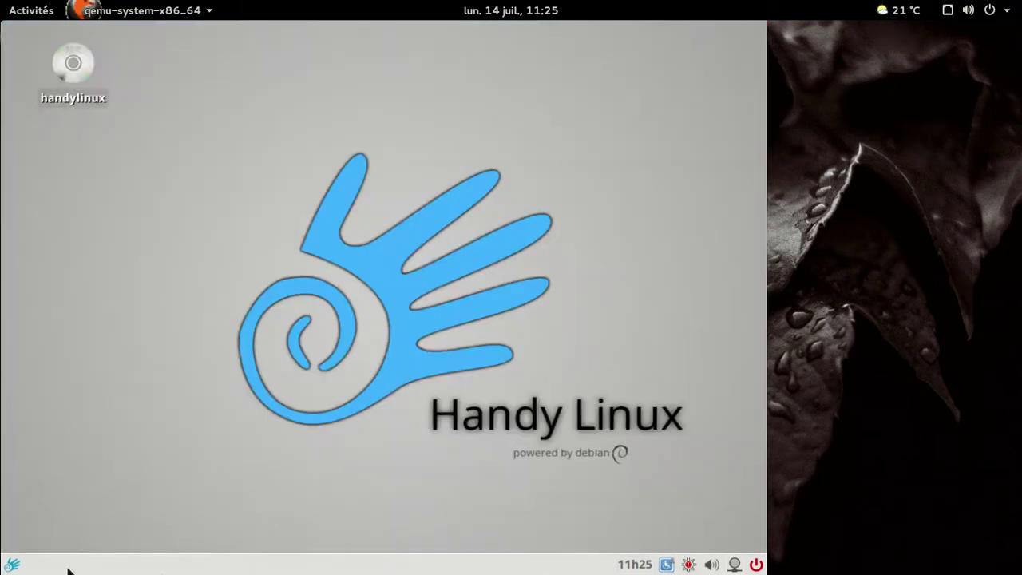
# - Launch the e-mail client from the main menu's Internet category and dismiss its new address wizard
pyautogui.click(12, 565)
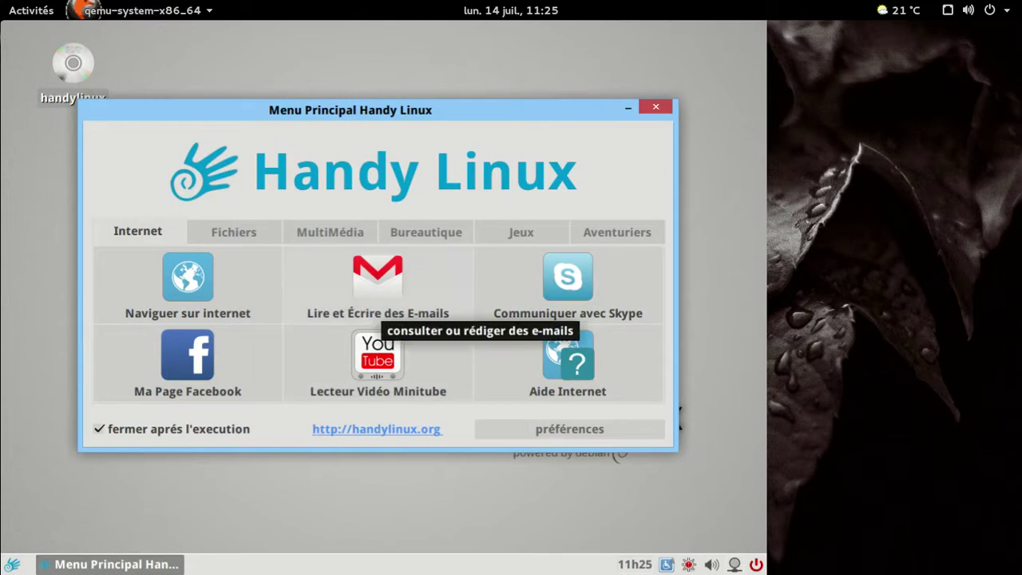
pyautogui.click(379, 313)
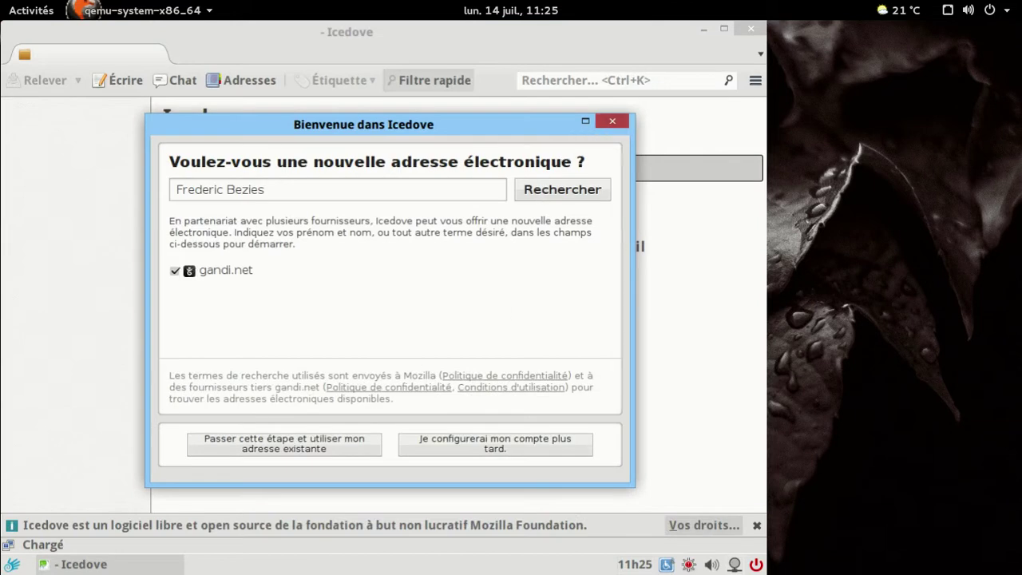
pyautogui.click(614, 121)
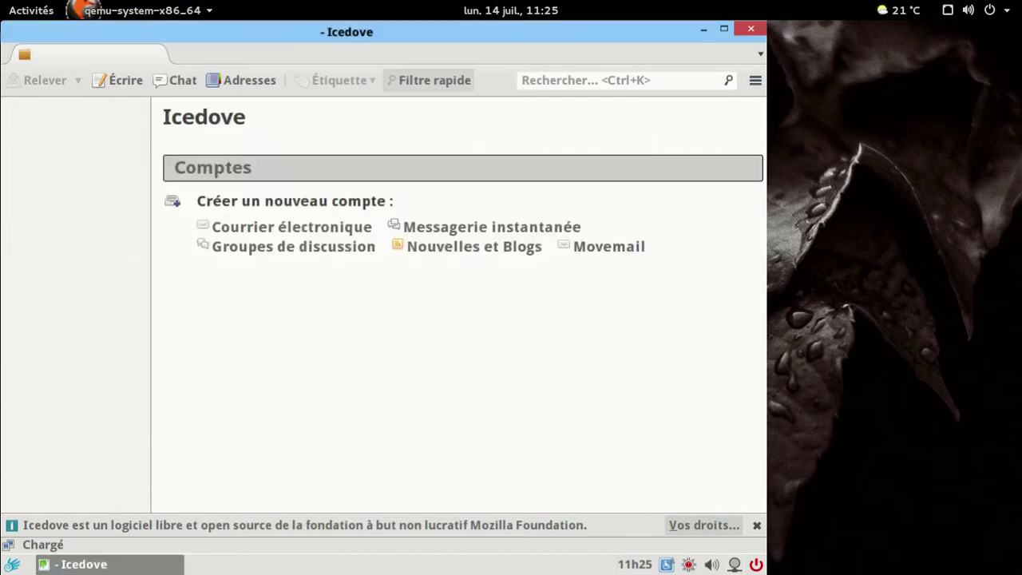
# - View the About Icedove information, then close it and the mail client
pyautogui.click(759, 81)
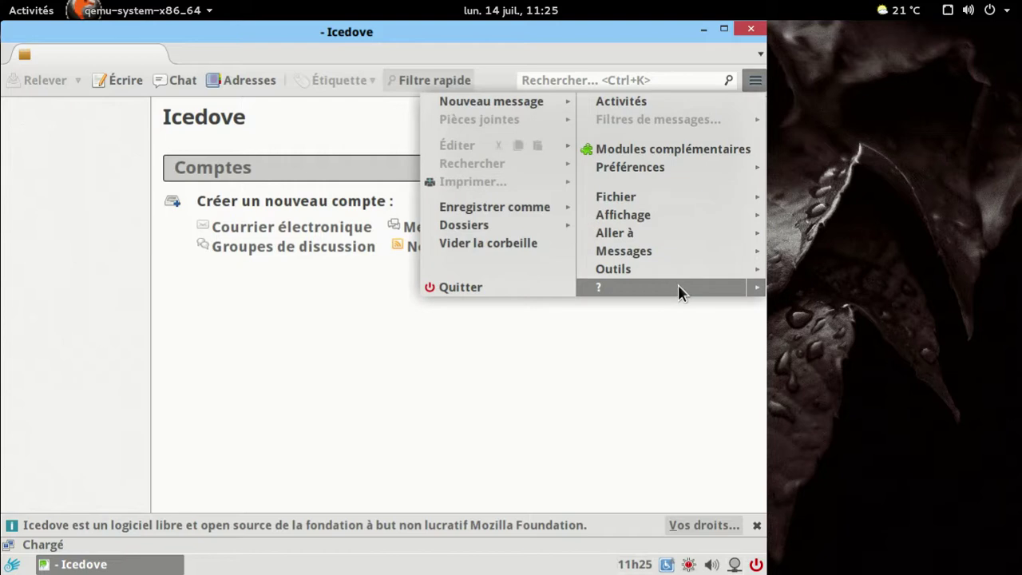
pyautogui.moveTo(678, 286)
pyautogui.click(564, 395)
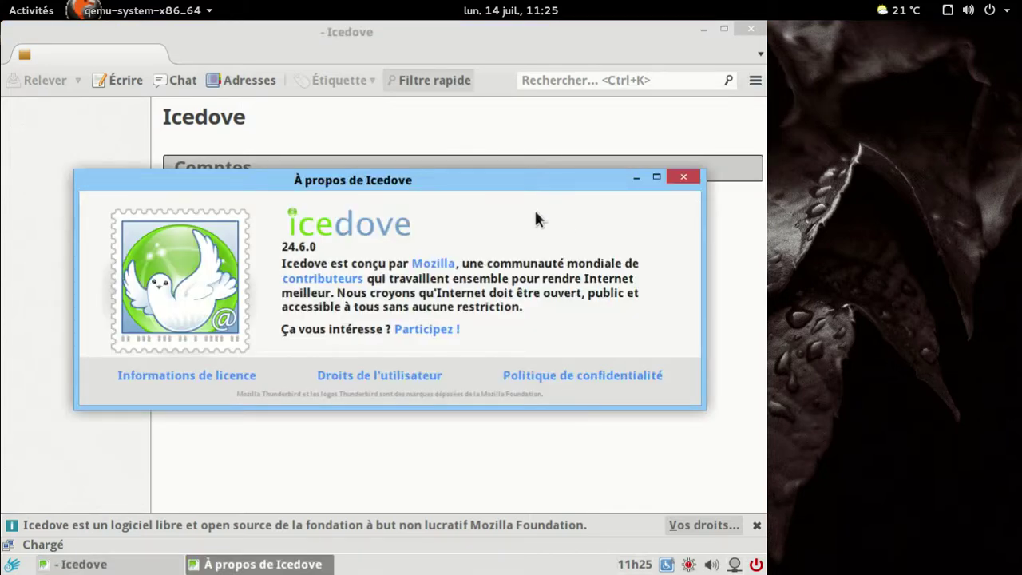
pyautogui.click(691, 177)
pyautogui.click(751, 29)
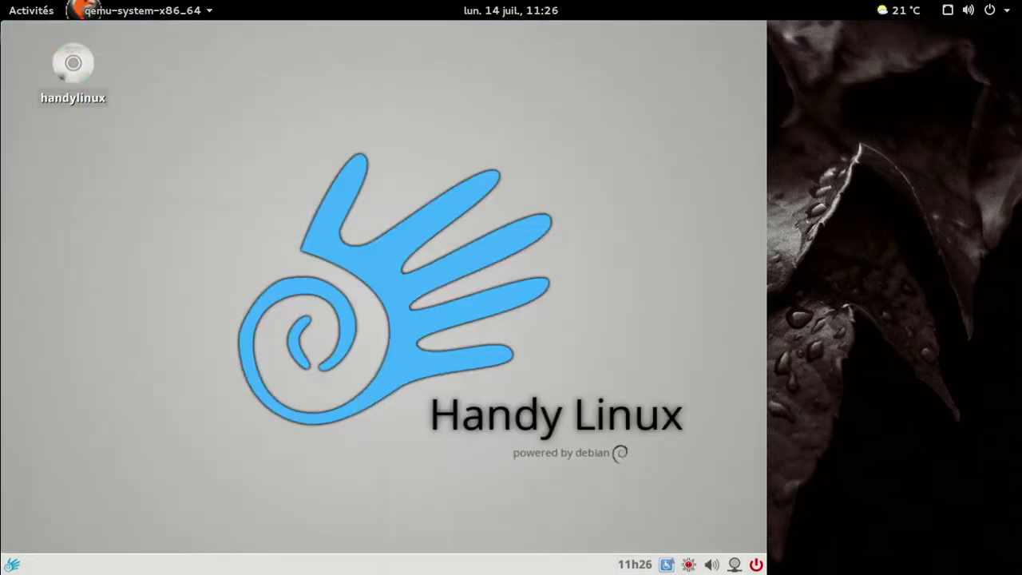
# - Consult the Aide Internet documentation from the main menu's Internet category and close the browser
pyautogui.click(12, 564)
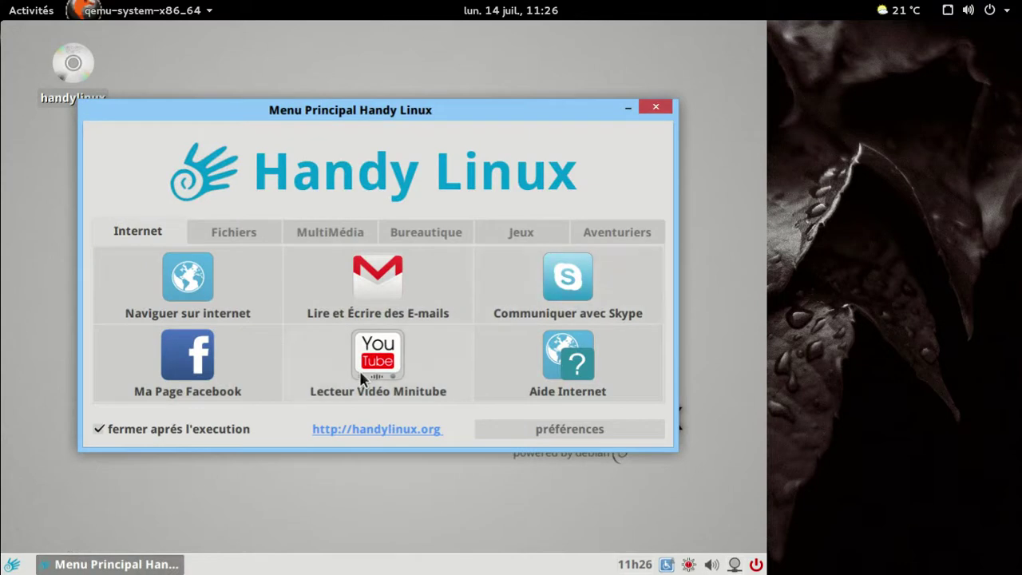
pyautogui.click(496, 351)
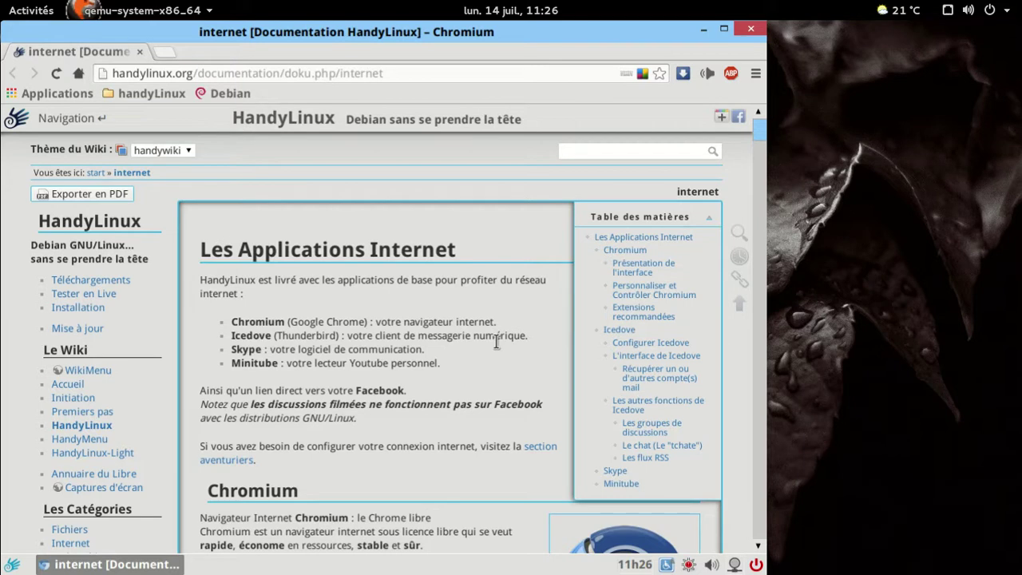
pyautogui.click(751, 28)
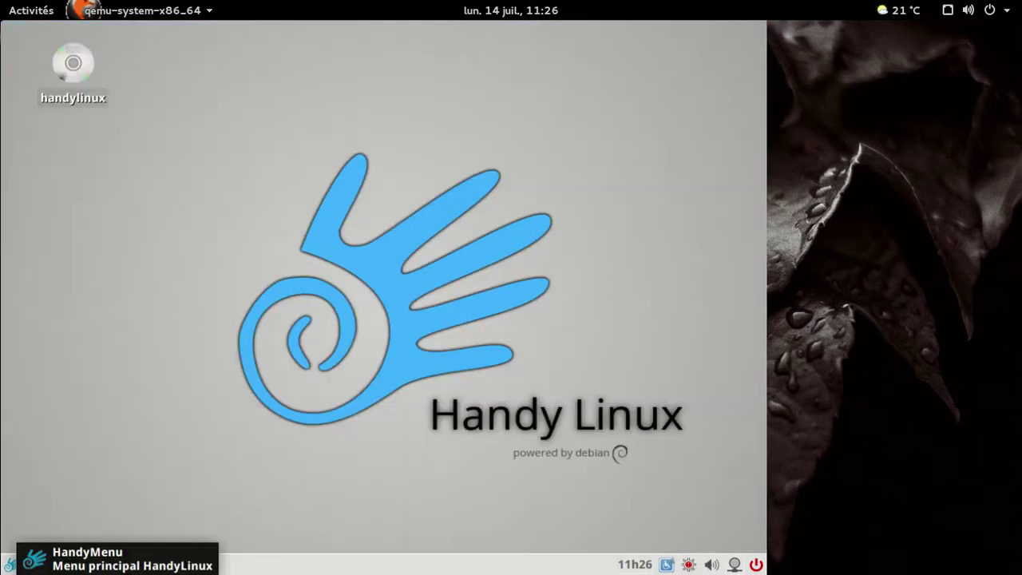
# - Open the personal folder from the main menu's Fichiers category and view the file manager's About information
pyautogui.click(11, 564)
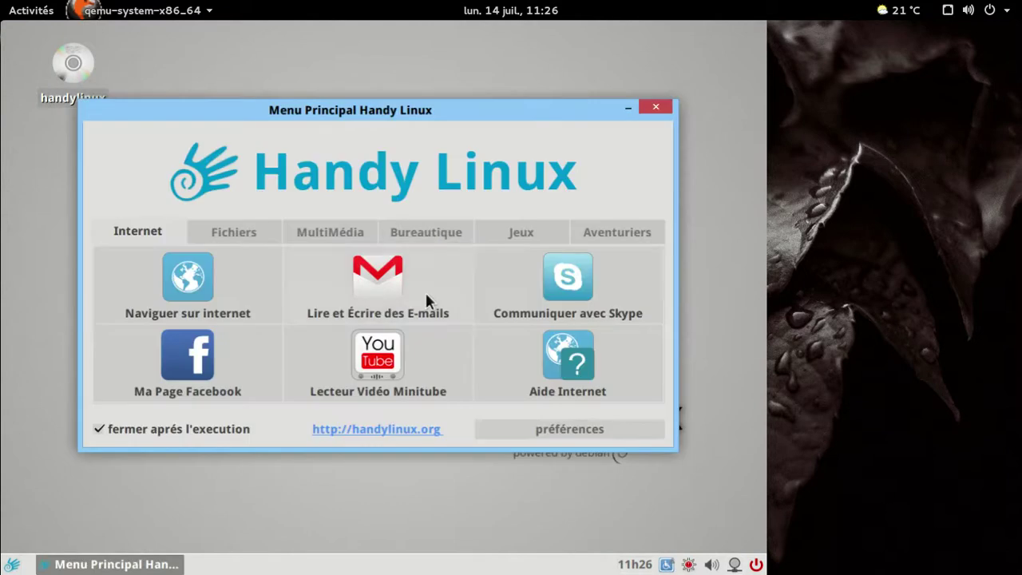
pyautogui.click(254, 241)
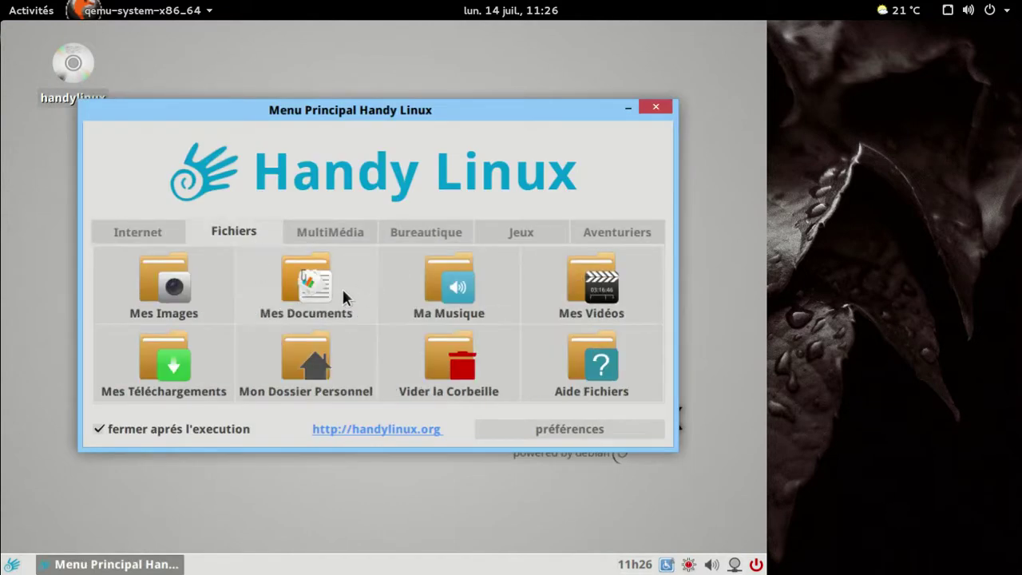
pyautogui.click(322, 369)
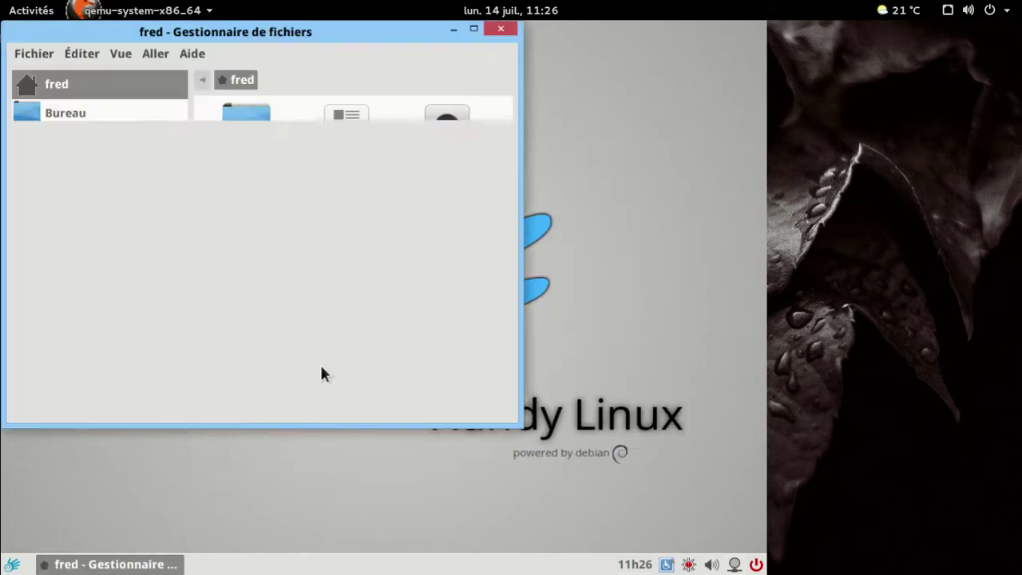
pyautogui.click(197, 57)
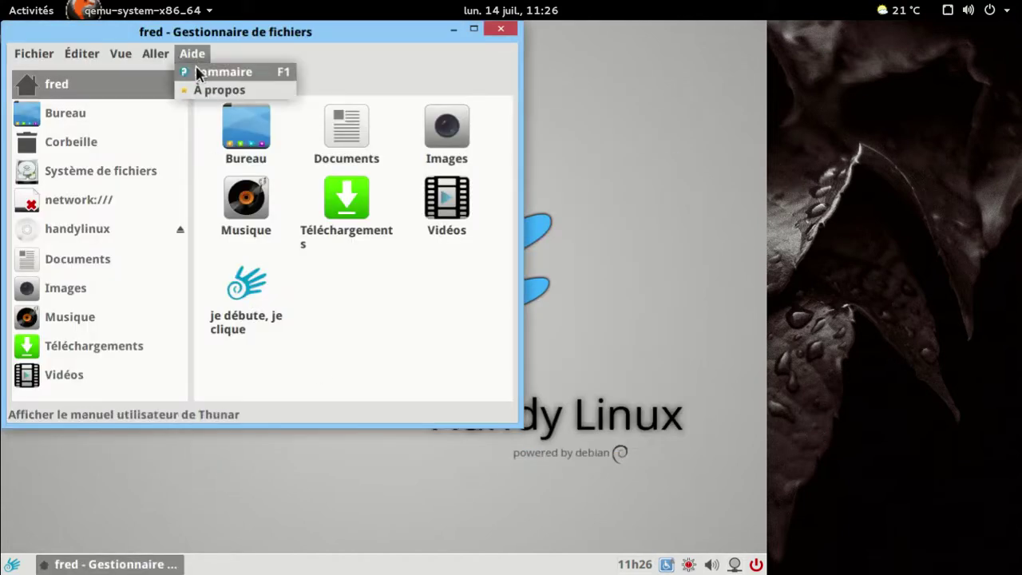
pyautogui.click(204, 91)
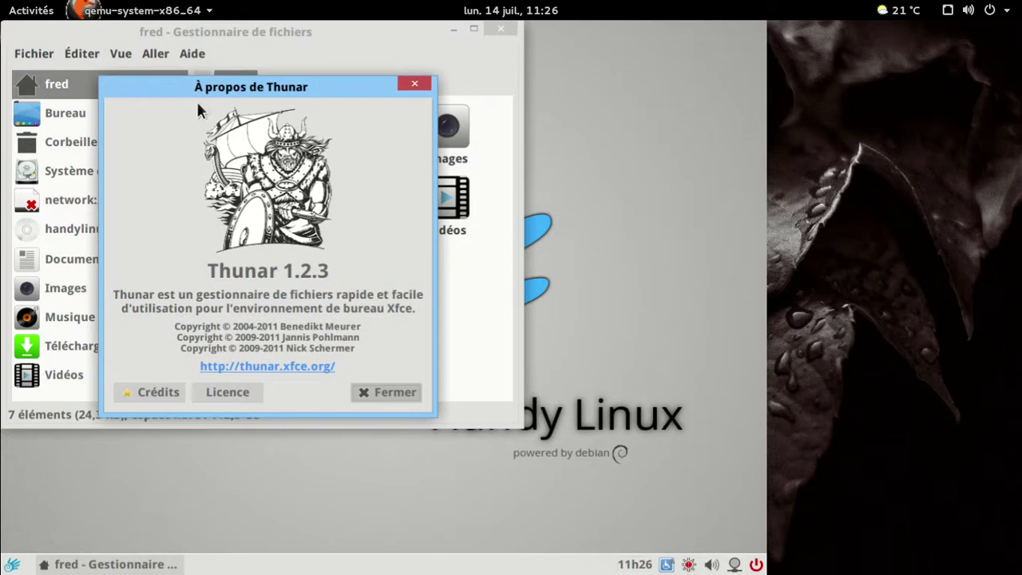
pyautogui.click(393, 391)
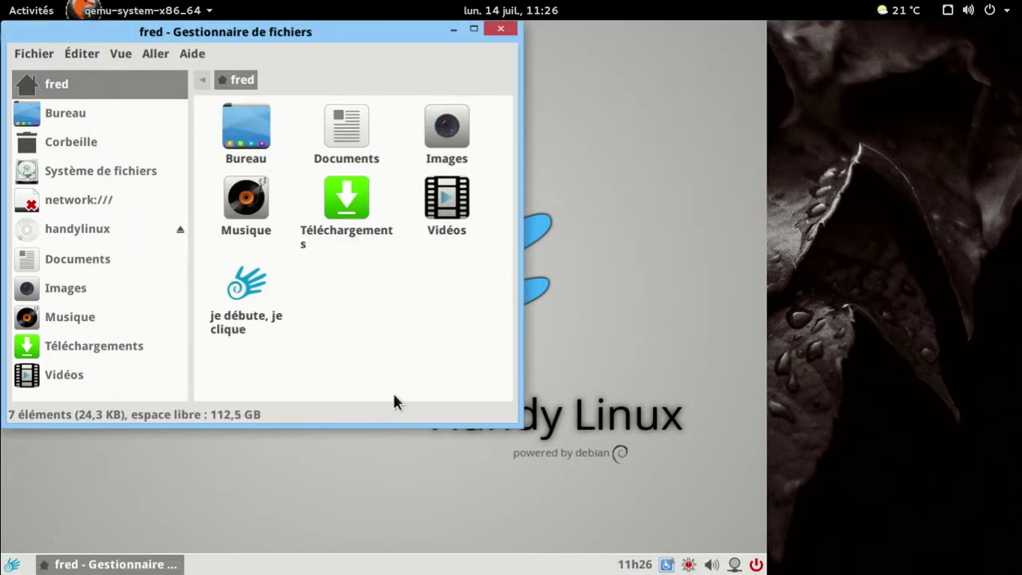
# - Open the "je débute, je clique" guide from the personal folder, skim through it and close the browser
pyautogui.click(244, 316)
pyautogui.doubleClick(244, 316)
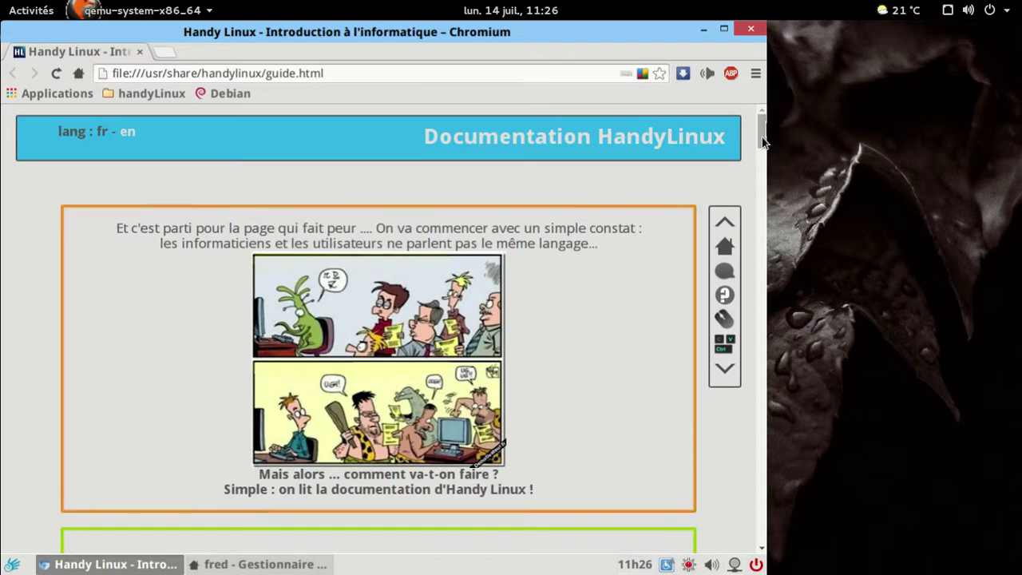
pyautogui.moveTo(763, 152); pyautogui.dragTo(787, 371)
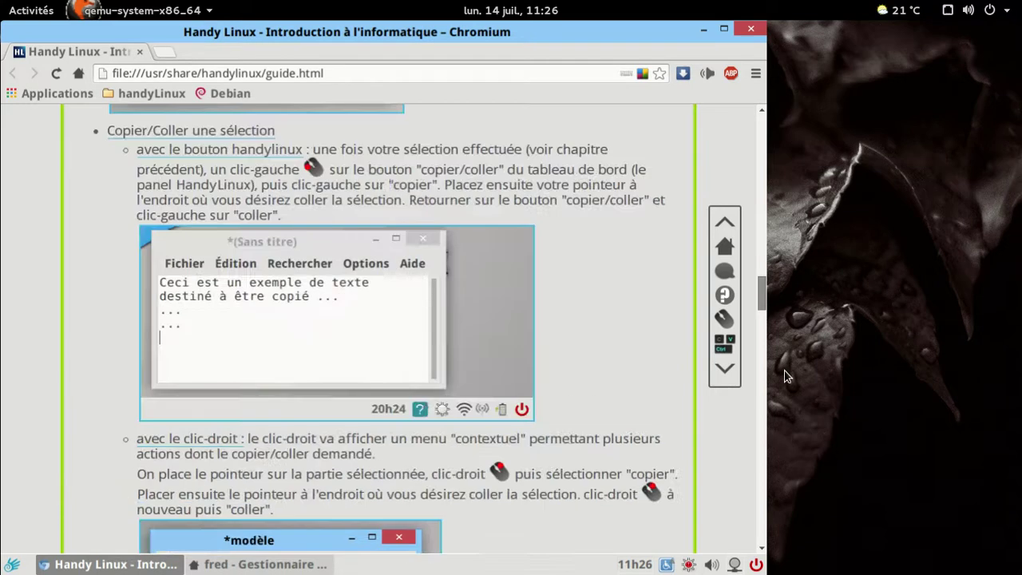
pyautogui.moveTo(758, 250); pyautogui.dragTo(760, 44)
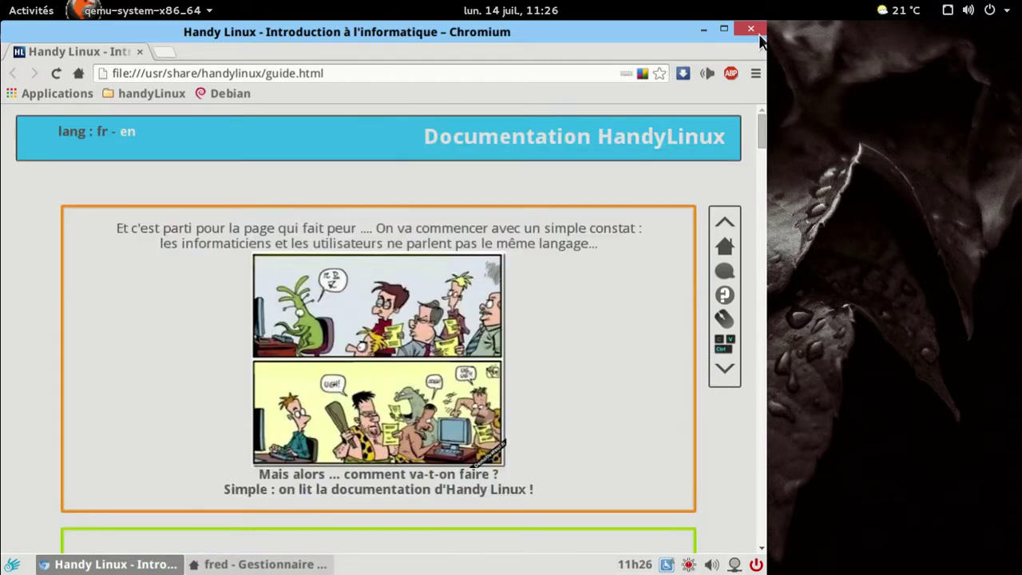
pyautogui.click(752, 29)
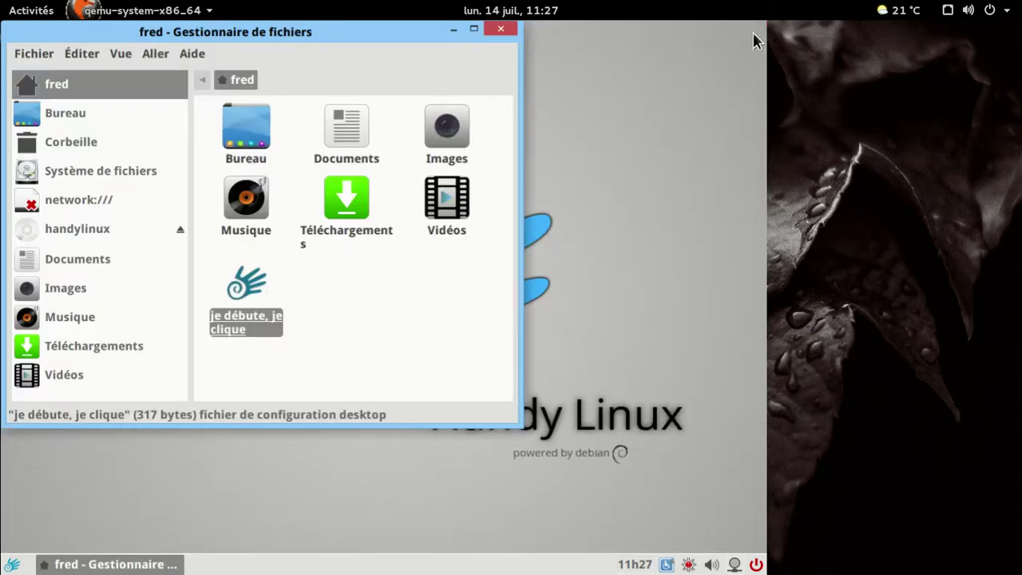
pyautogui.click(379, 276)
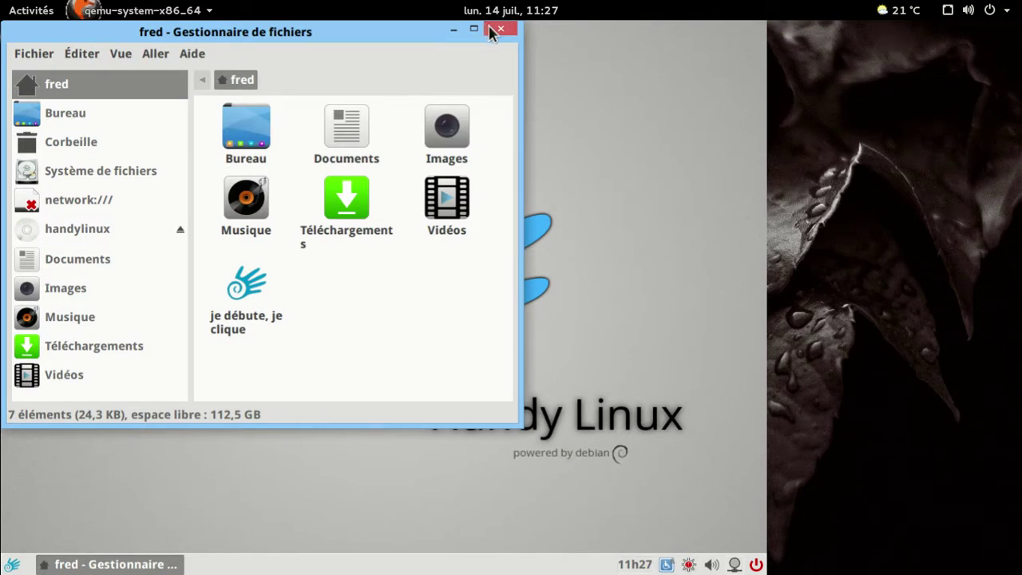
# - Play BigBuckBunny.ogv from the Vidéos folder, then close the video player and the file manager
pyautogui.click(107, 370)
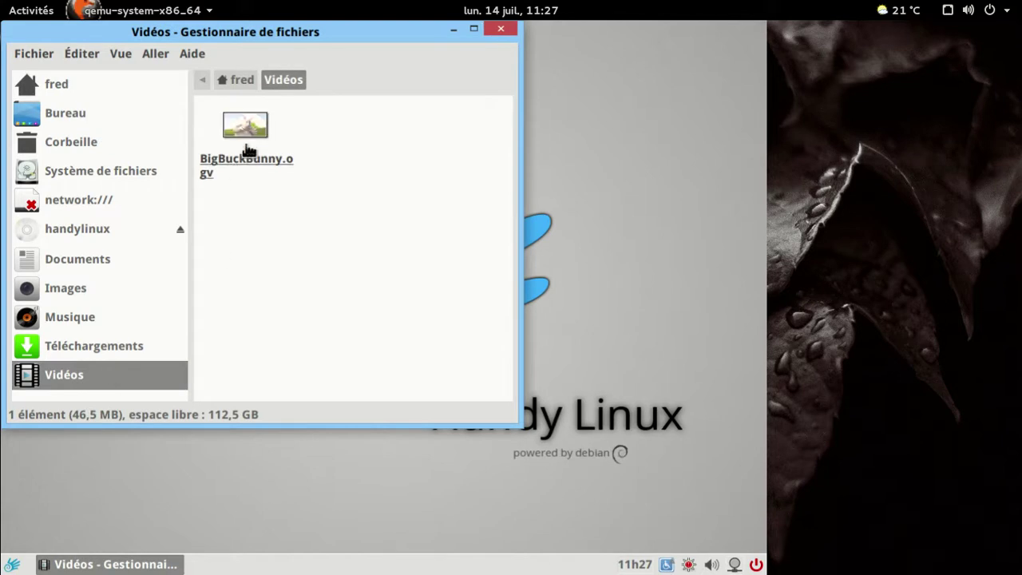
pyautogui.click(248, 151)
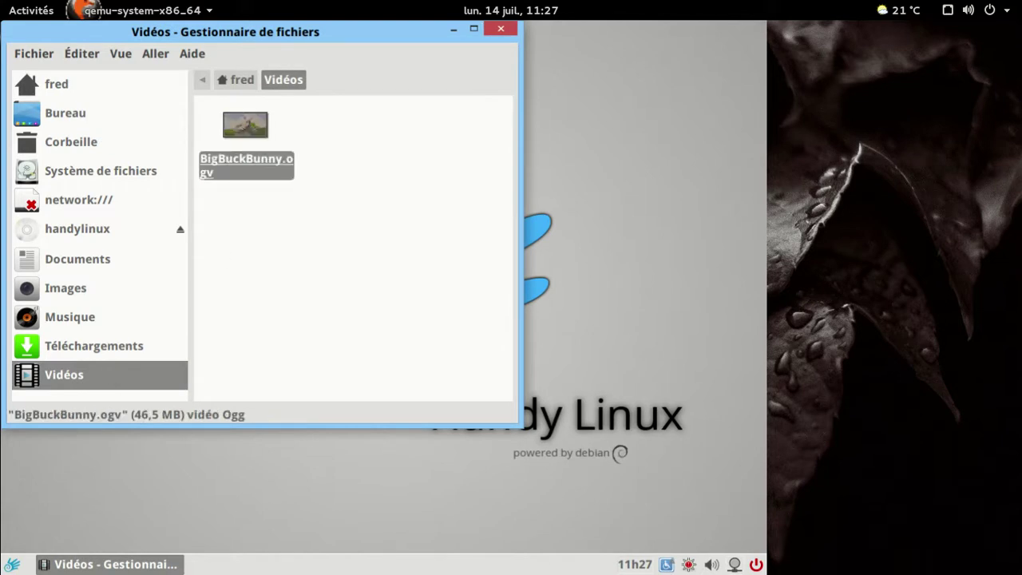
pyautogui.doubleClick(247, 151)
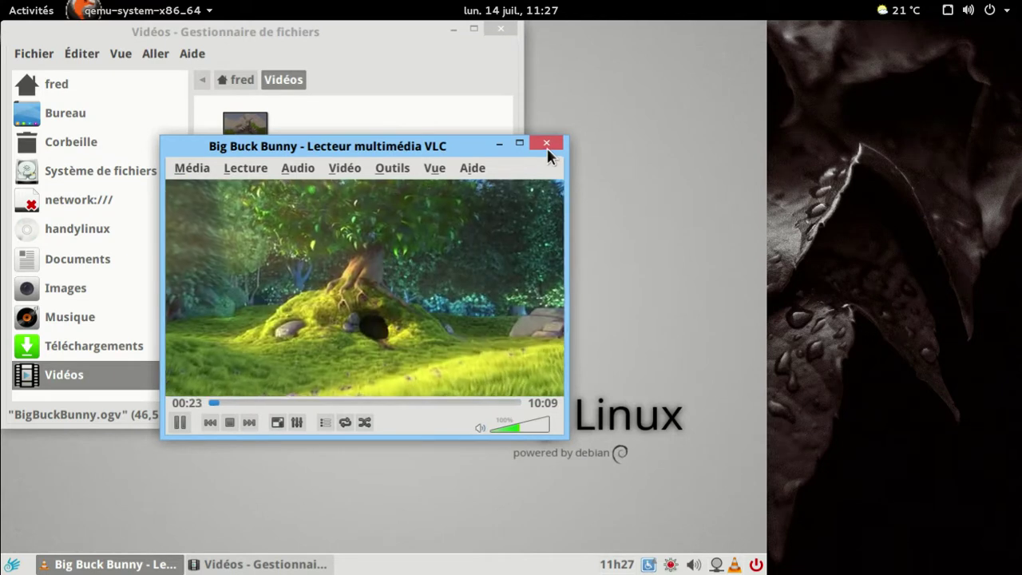
pyautogui.click(546, 143)
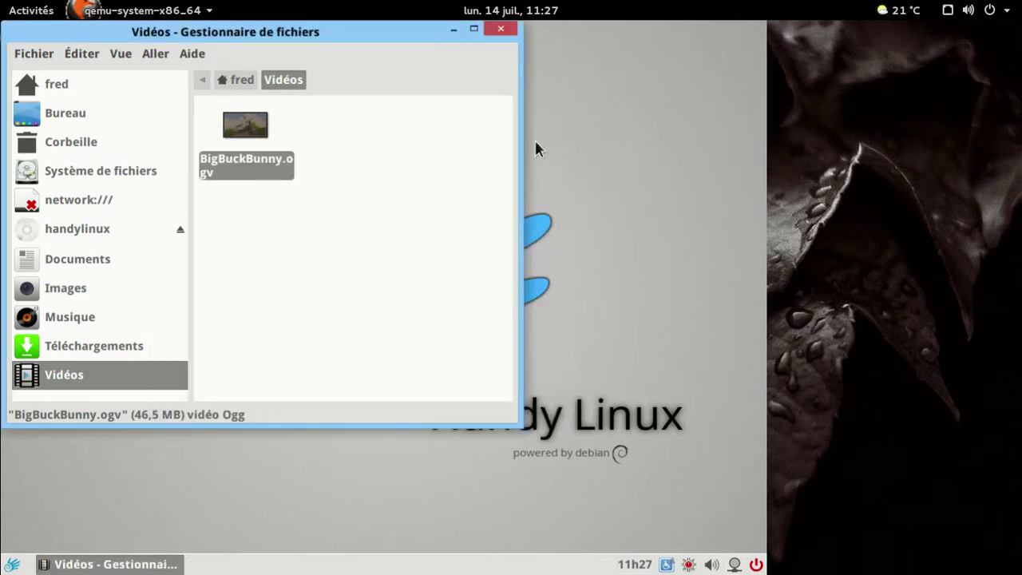
pyautogui.click(501, 30)
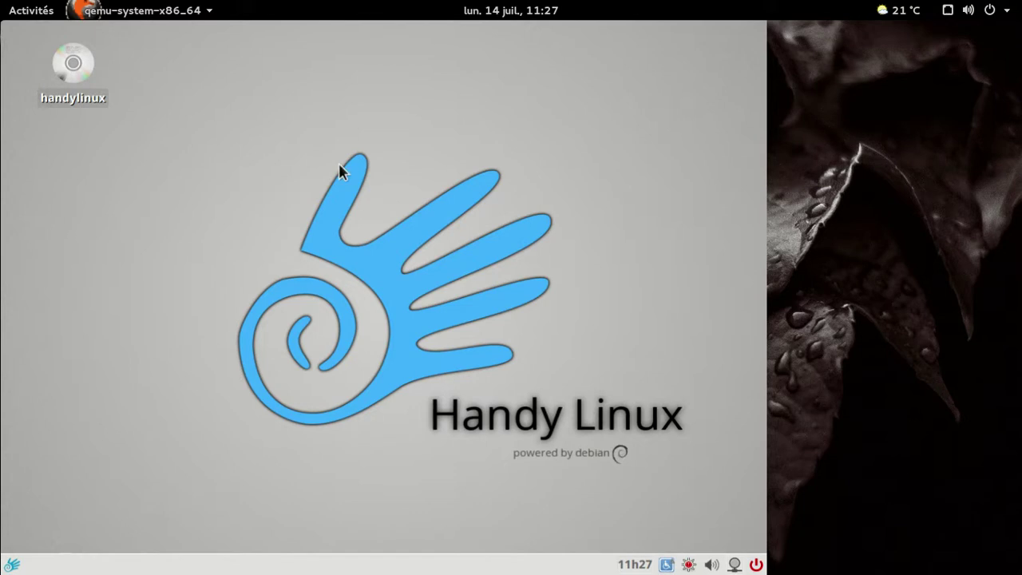
# - Launch the music player from the main menu's MultiMédia category
pyautogui.click(11, 565)
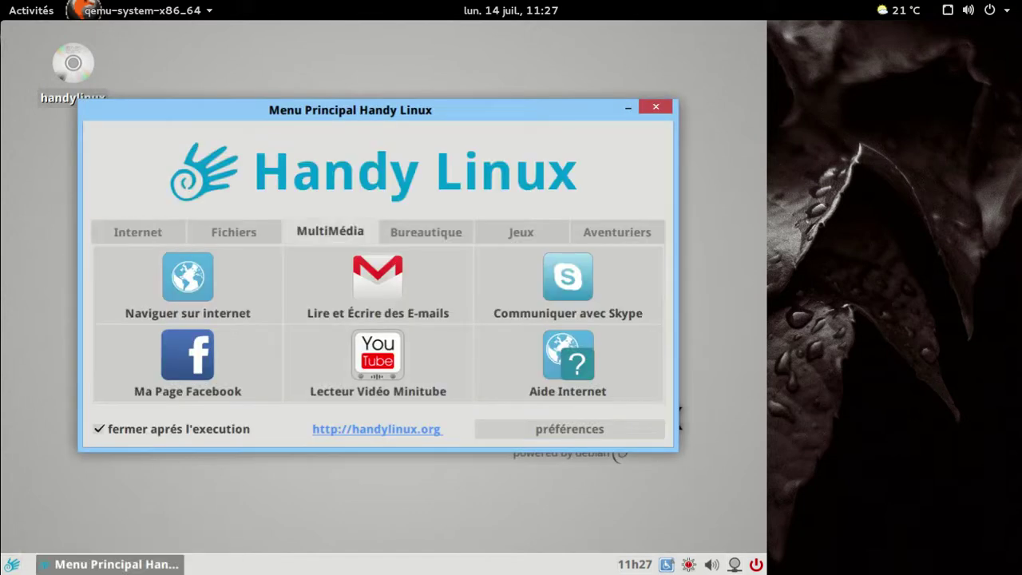
pyautogui.click(355, 232)
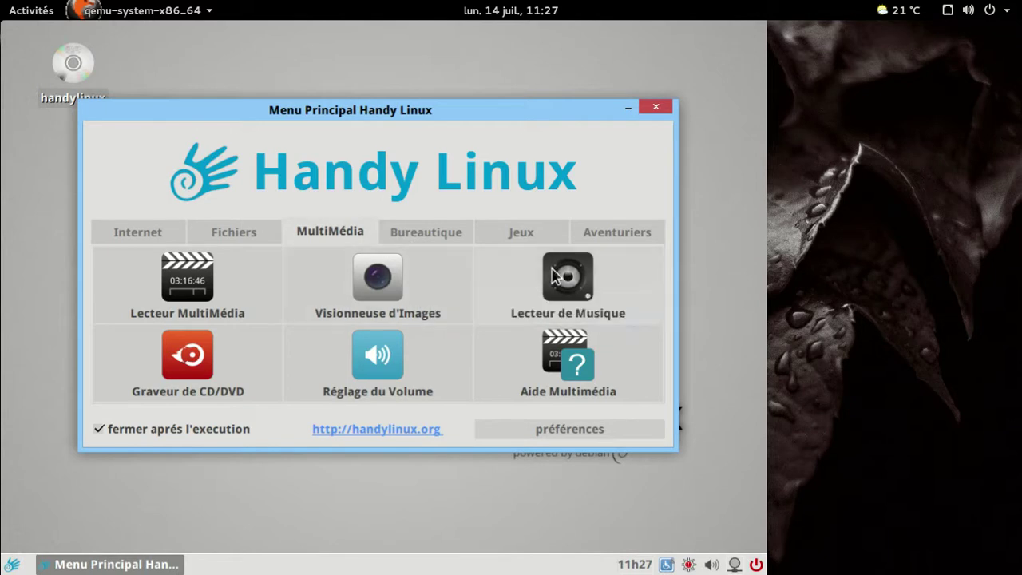
pyautogui.click(609, 283)
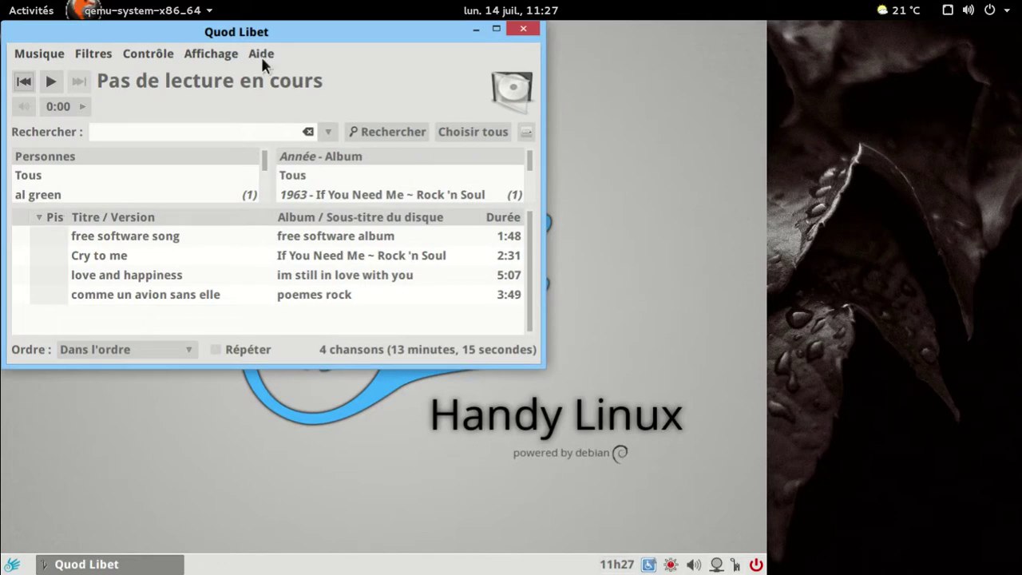
# - Play "free software song" from the song list, pause it and close the music player
pyautogui.doubleClick(405, 237)
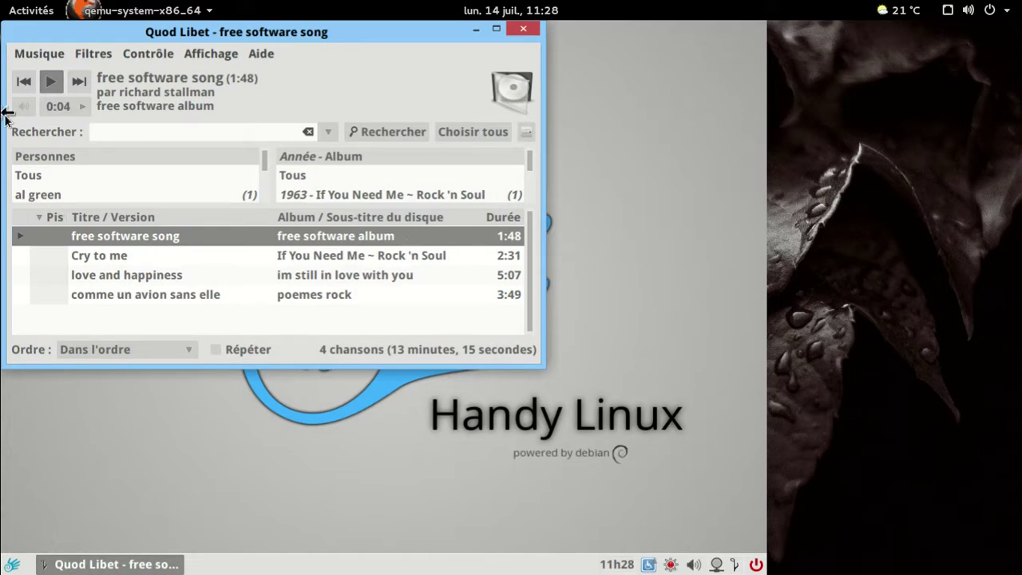
pyautogui.click(51, 80)
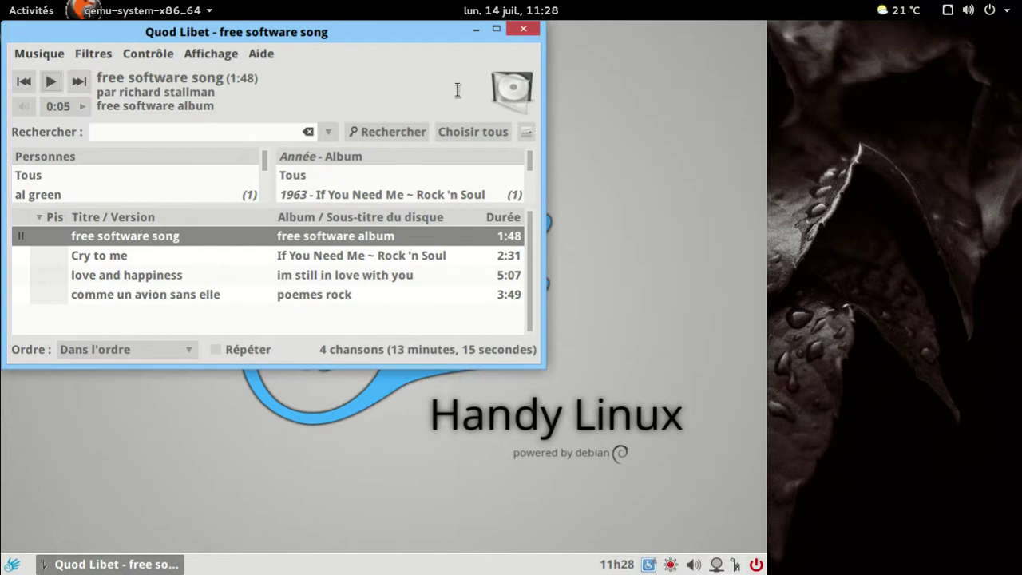
pyautogui.click(521, 30)
# - Launch the office suite from the main menu's Bureautique category and create a new Writer document
pyautogui.click(12, 564)
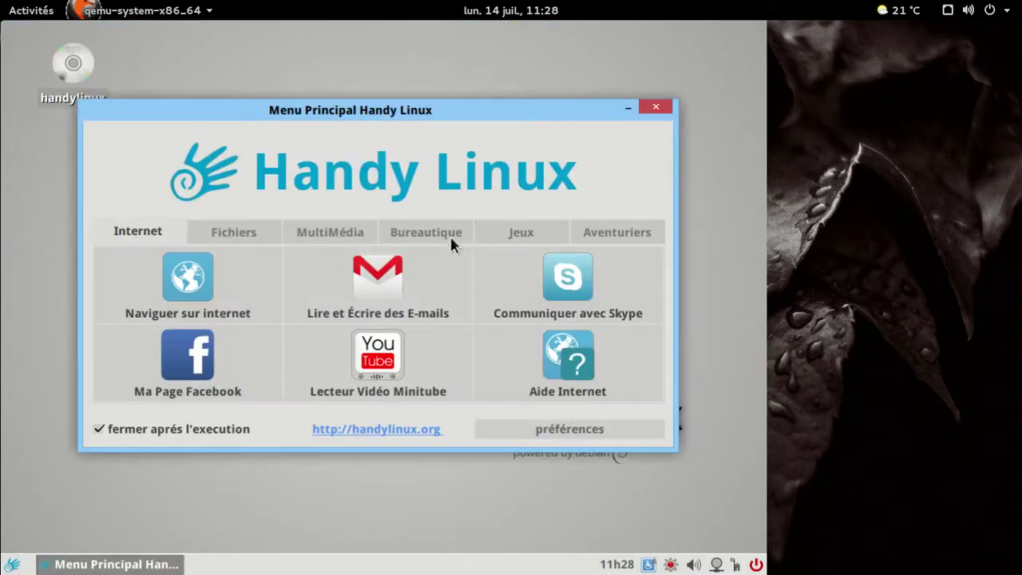
pyautogui.click(455, 238)
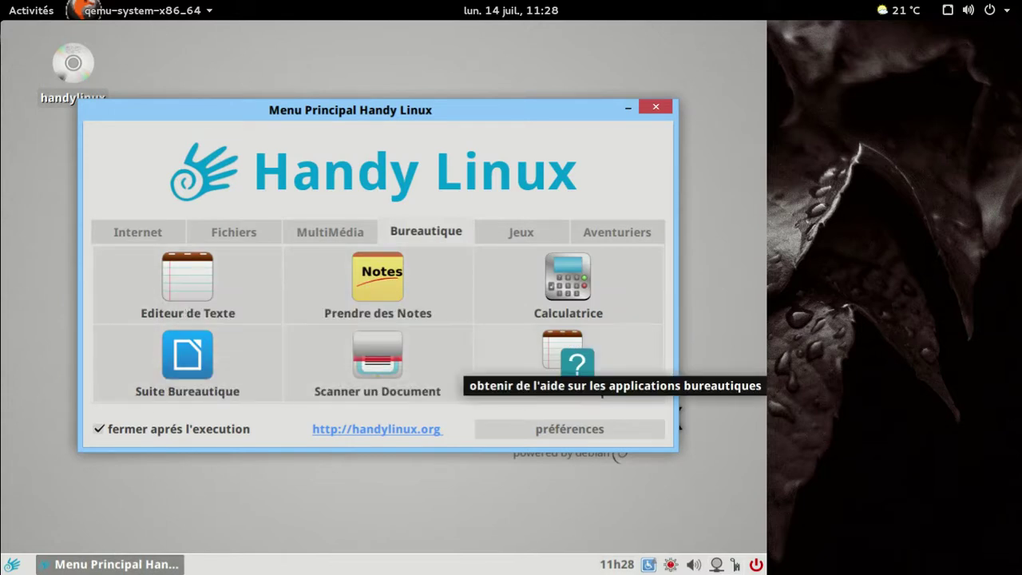
pyautogui.click(187, 355)
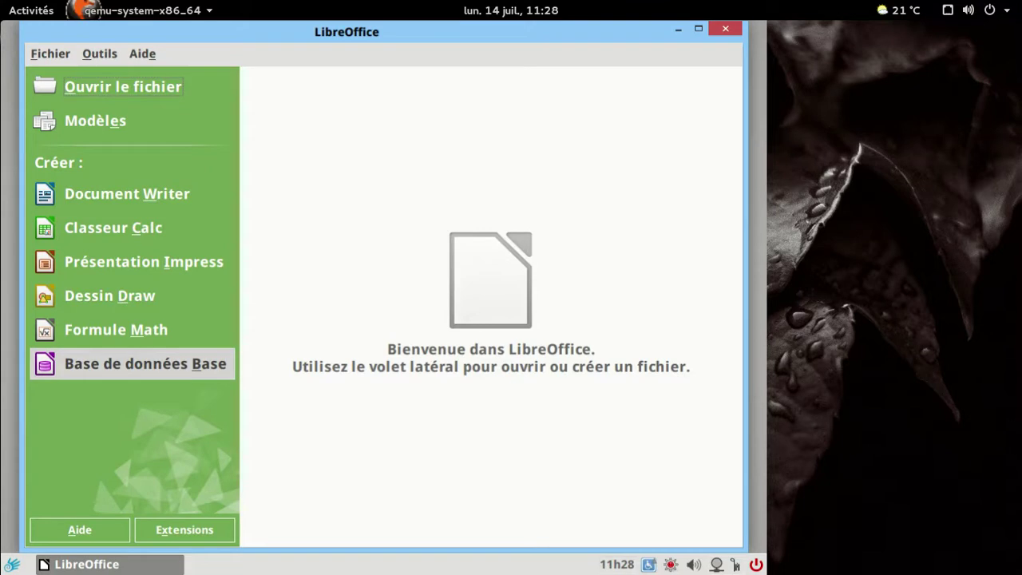
pyautogui.click(141, 192)
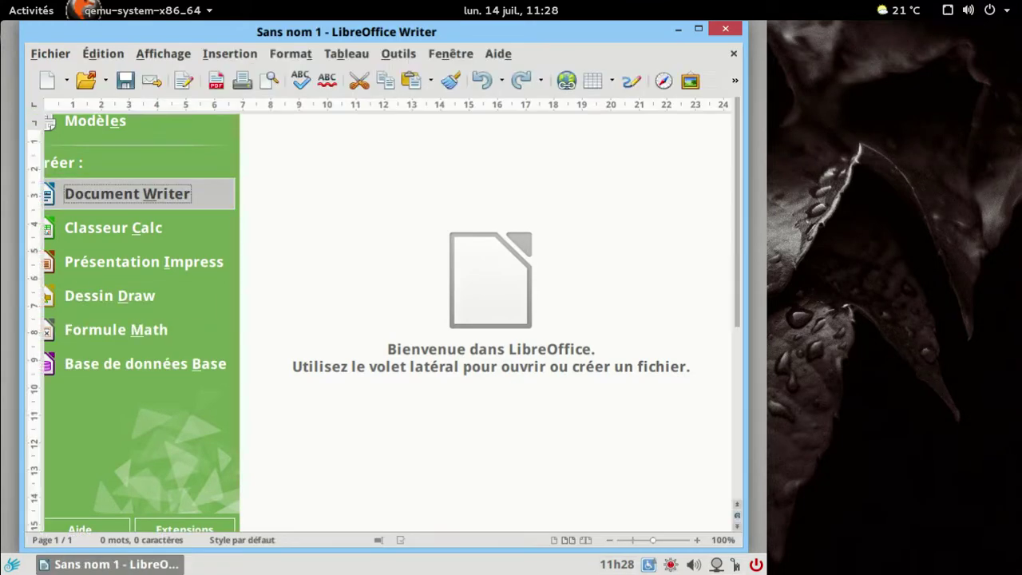
# - View LibreOffice's version information, then close it and the empty Writer document
pyautogui.click(500, 56)
pyautogui.click(519, 153)
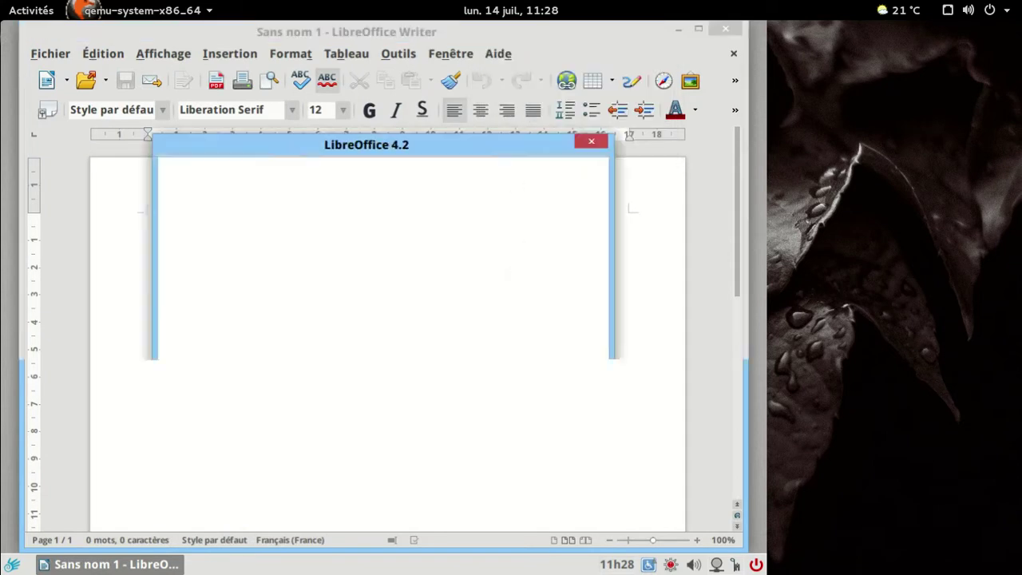
pyautogui.click(591, 141)
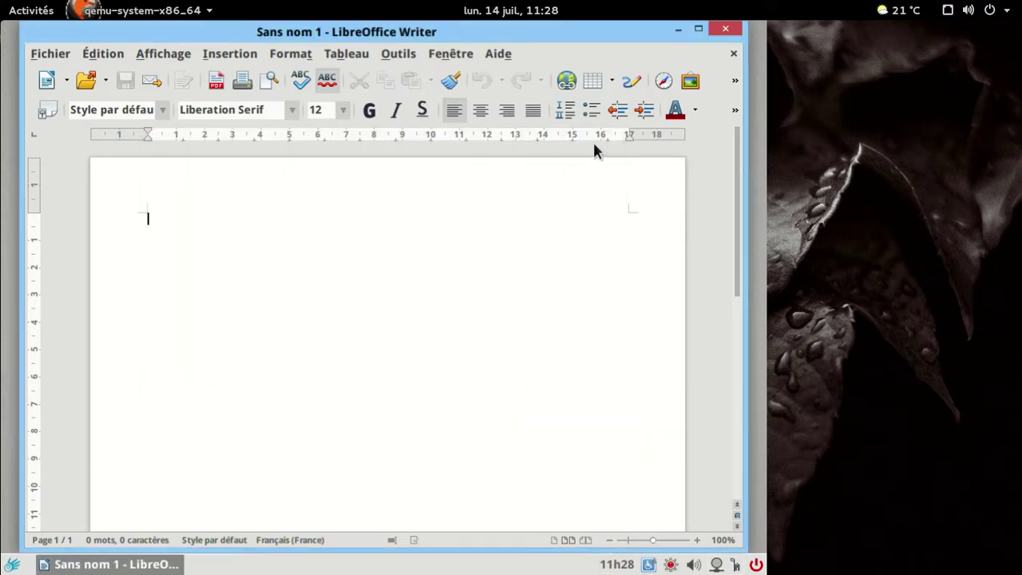
pyautogui.click(727, 31)
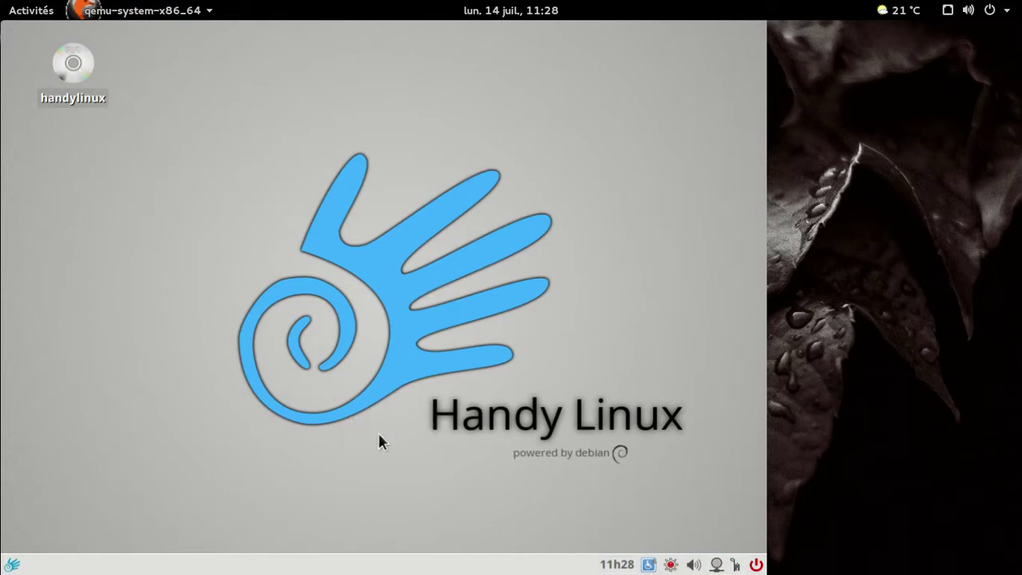
# - Quit the music player that is still running in the background
pyautogui.rightClick(738, 563)
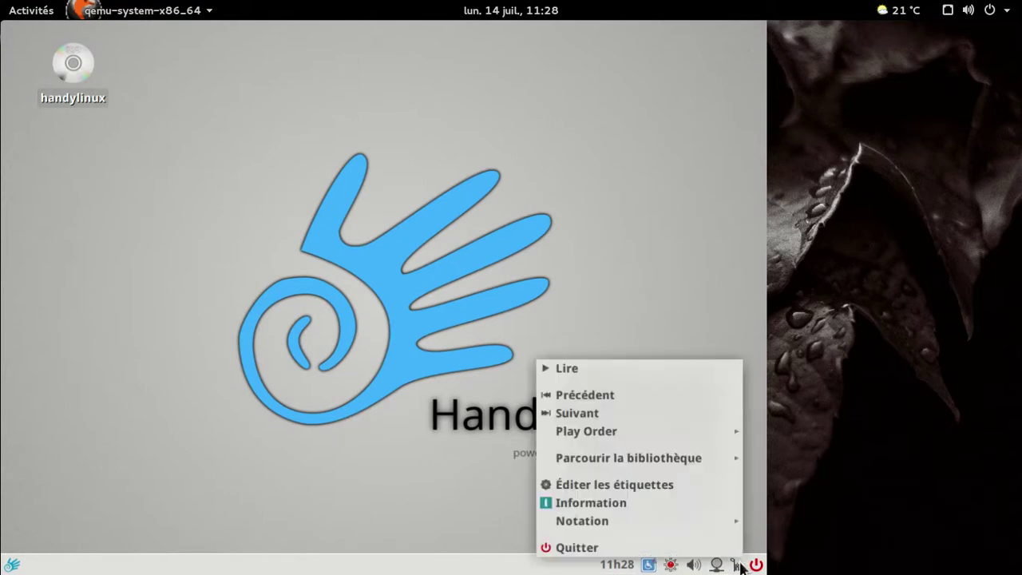
pyautogui.click(679, 550)
# - Look through the main menu's Bureautique and Jeux categories and open a terminal from Aventuriers
pyautogui.click(12, 564)
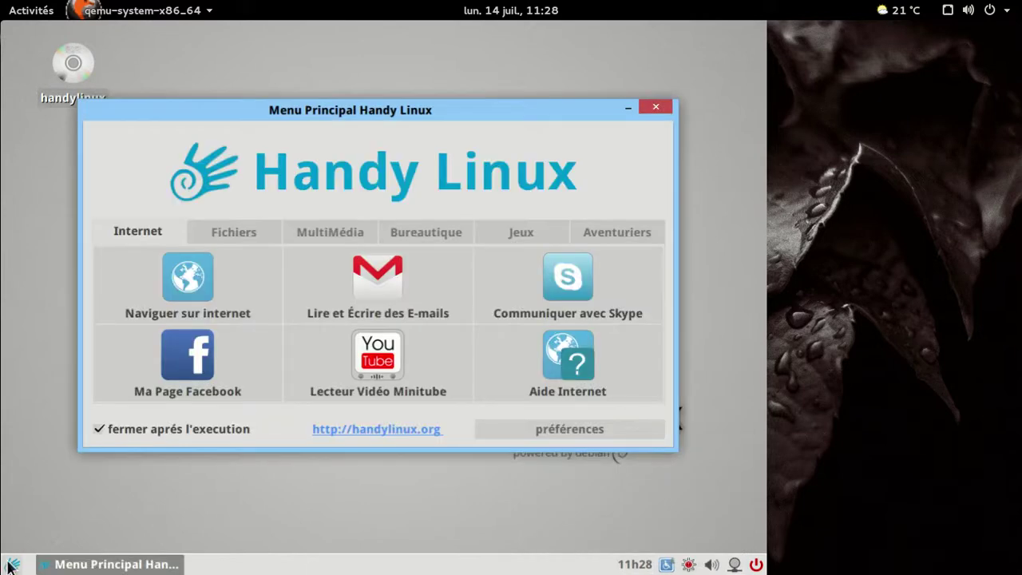
pyautogui.click(425, 231)
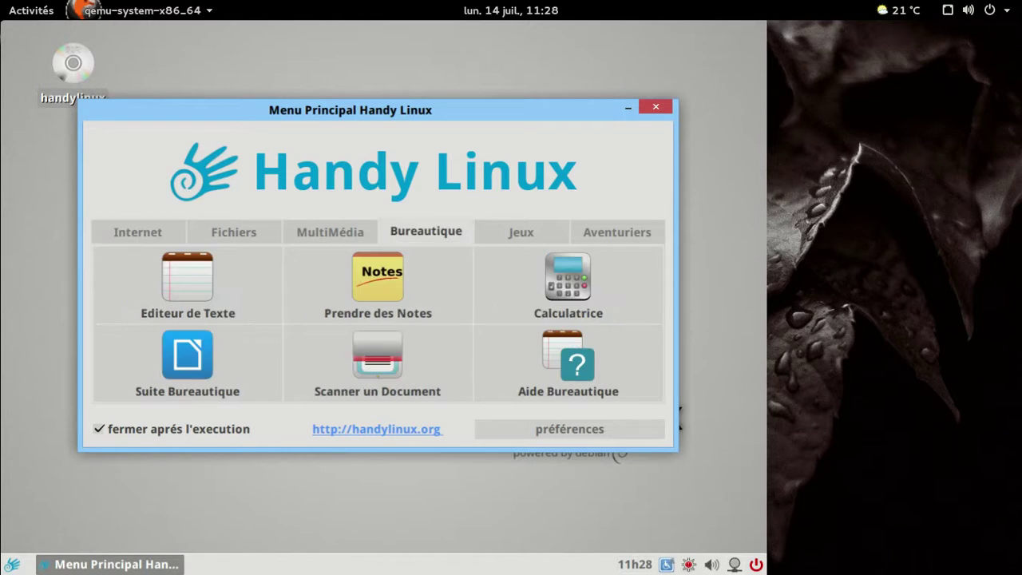
pyautogui.click(491, 231)
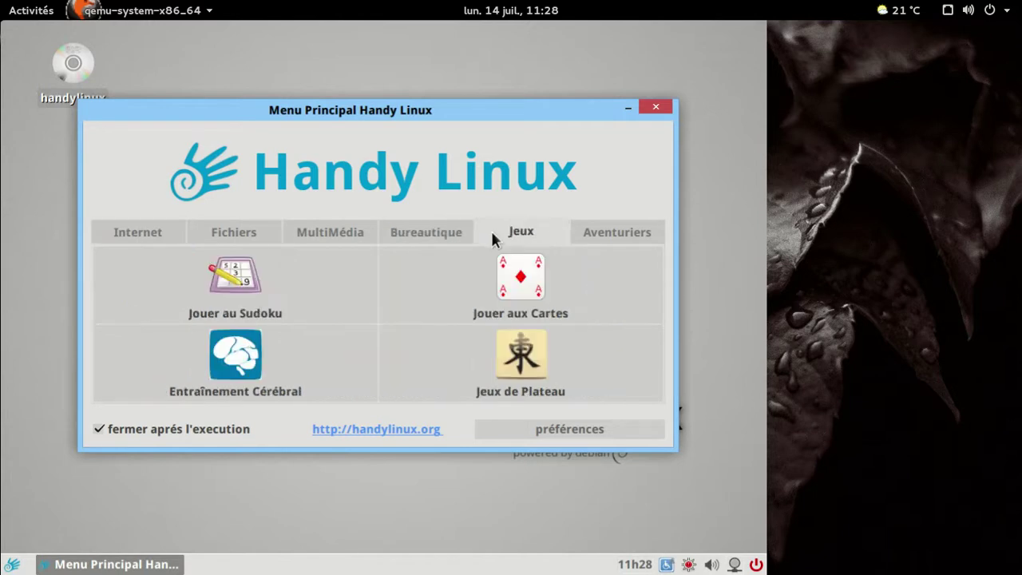
pyautogui.click(590, 223)
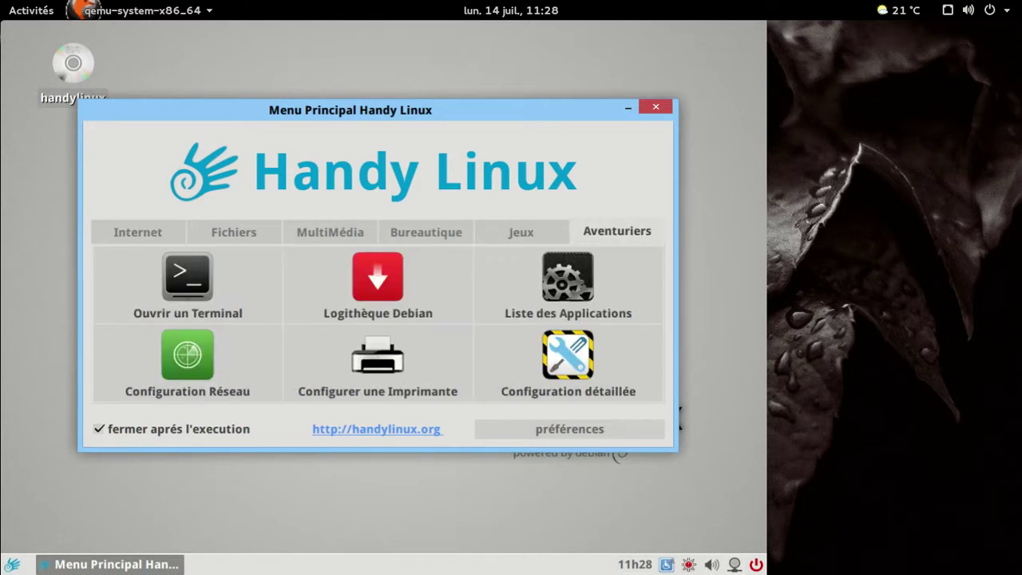
pyautogui.click(192, 303)
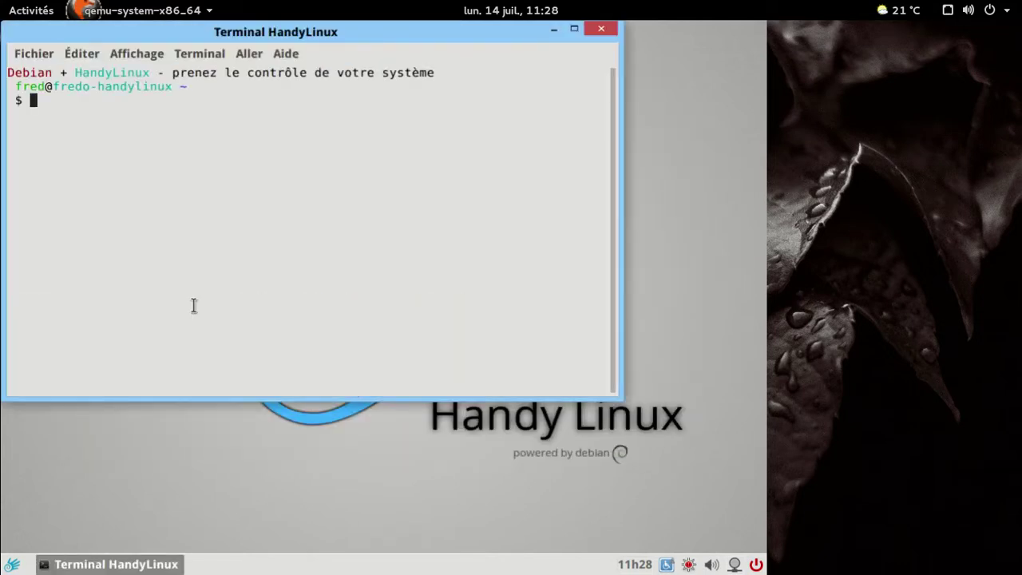
# - View sources.list from /etc/apt/ in nano, then close the terminal
pyautogui.write('cd /etc/apt/')
pyautogui.press('Return')
pyautogui.write('nano sop')
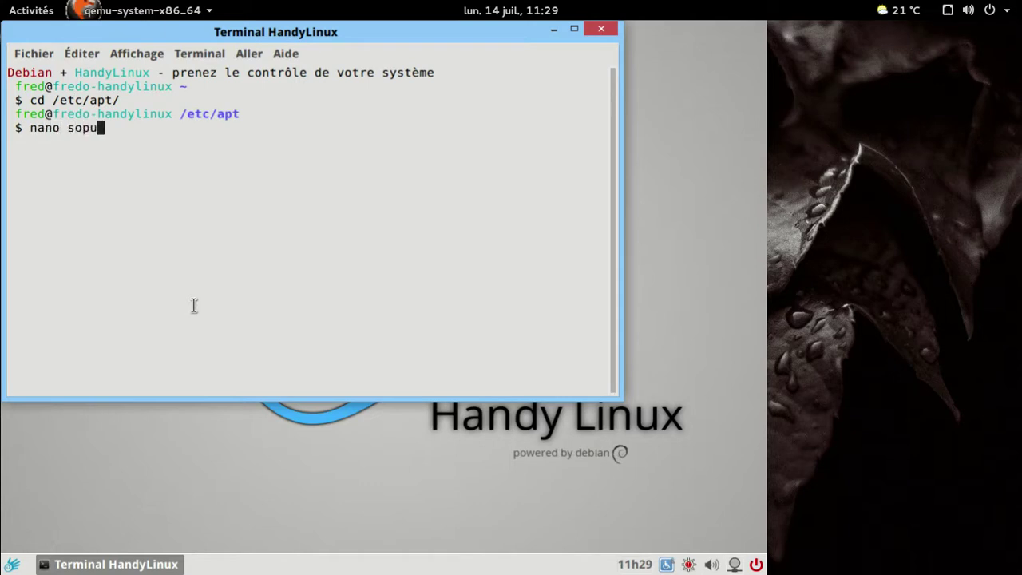
pyautogui.press('BackSpace')
pyautogui.write('ur')
pyautogui.press('Tab')
pyautogui.press('Return')
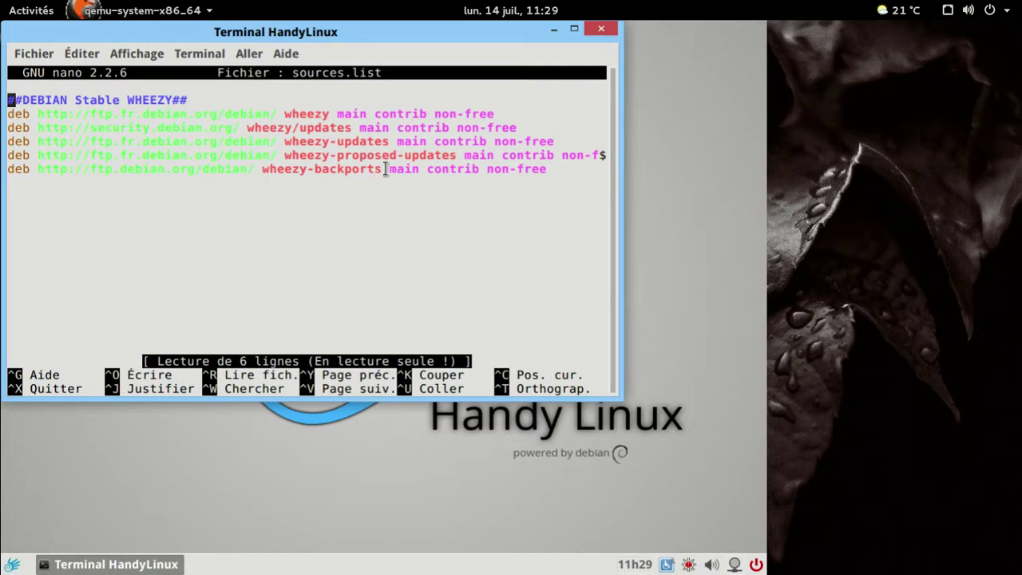
pyautogui.click(597, 31)
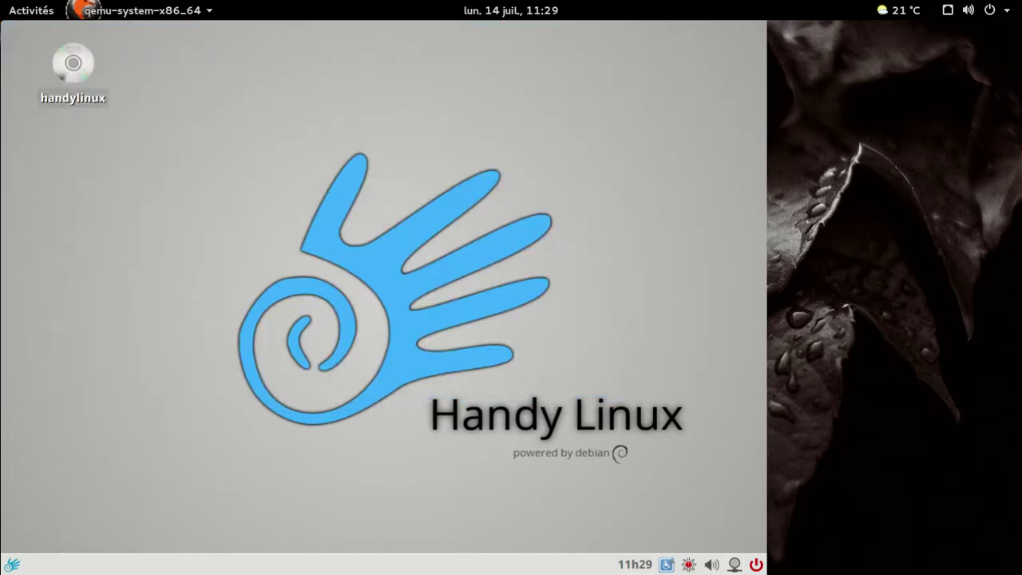
# - Open the options of the main menu's "Lire et Écrire des E-mails" launcher and bring up the list of applications
pyautogui.click(12, 564)
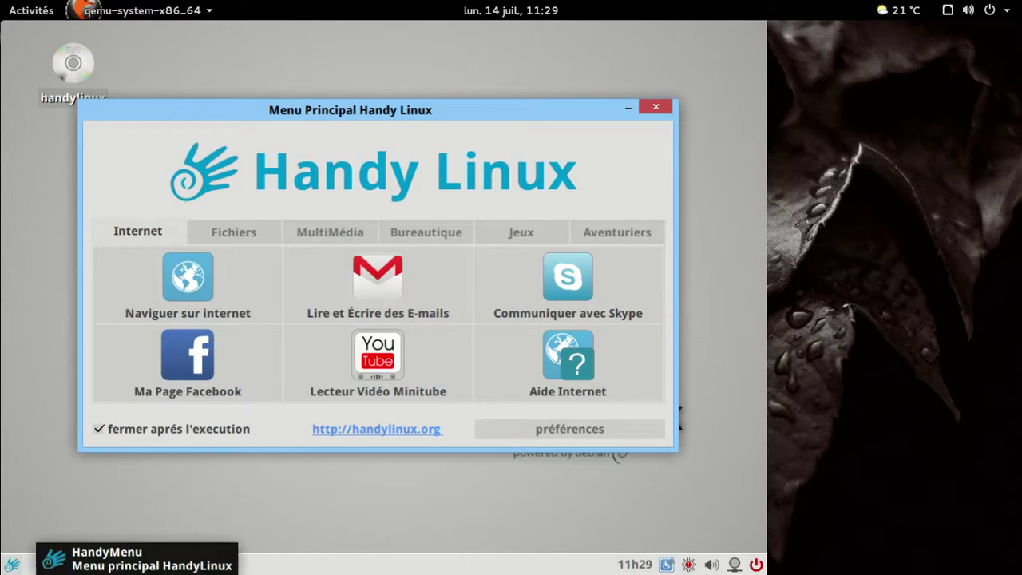
pyautogui.click(580, 234)
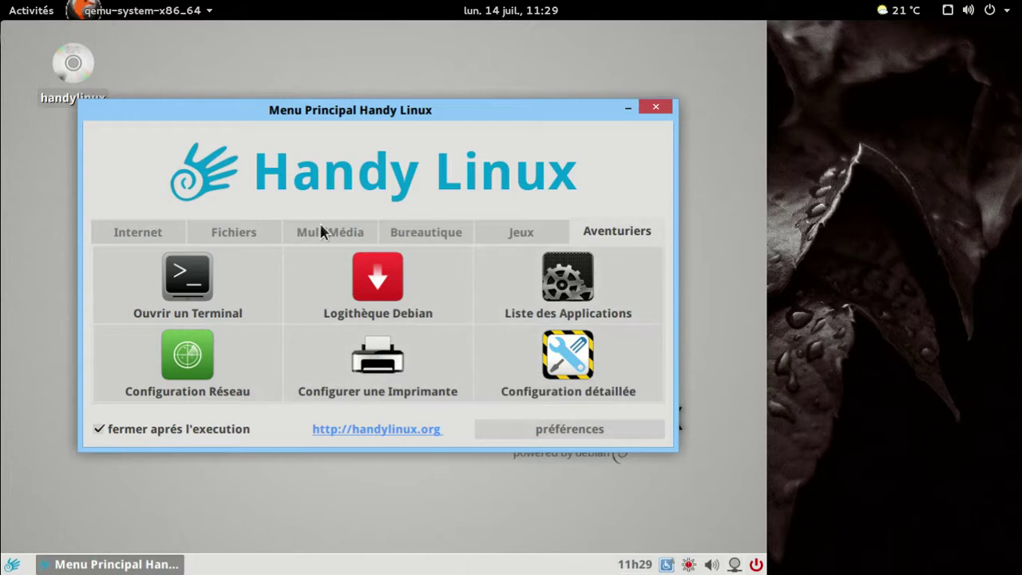
pyautogui.click(171, 232)
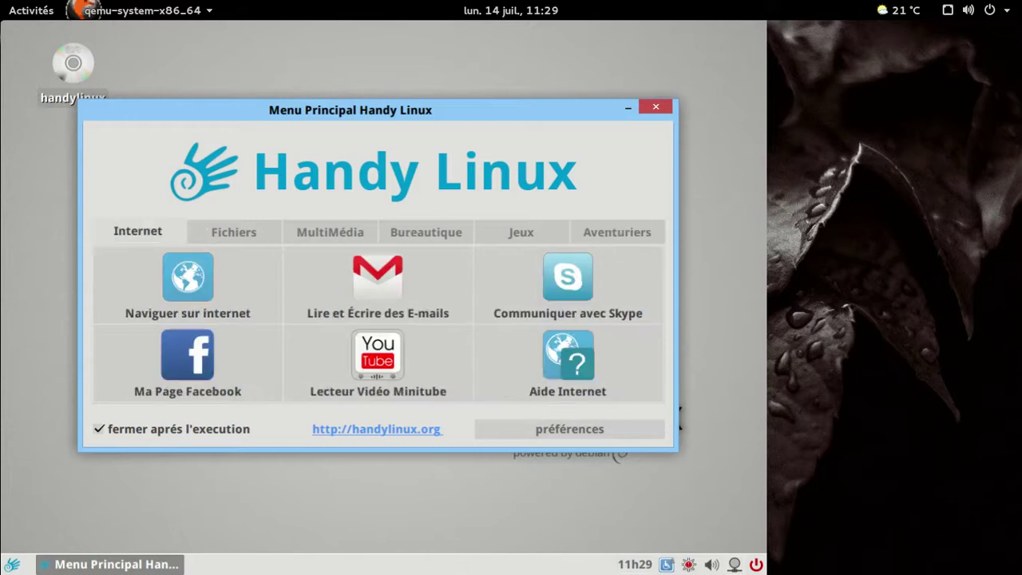
pyautogui.rightClick(367, 294)
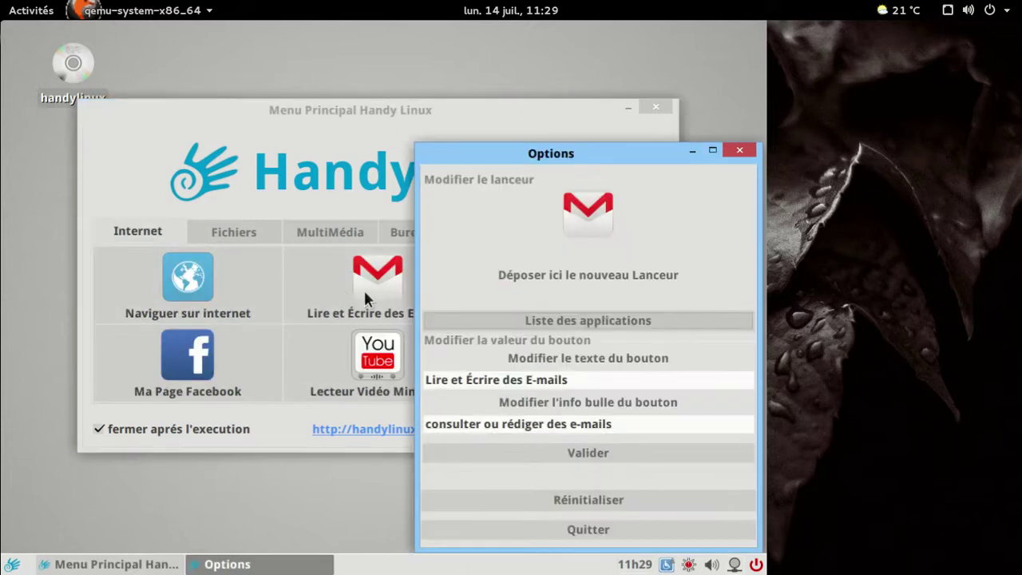
pyautogui.click(554, 323)
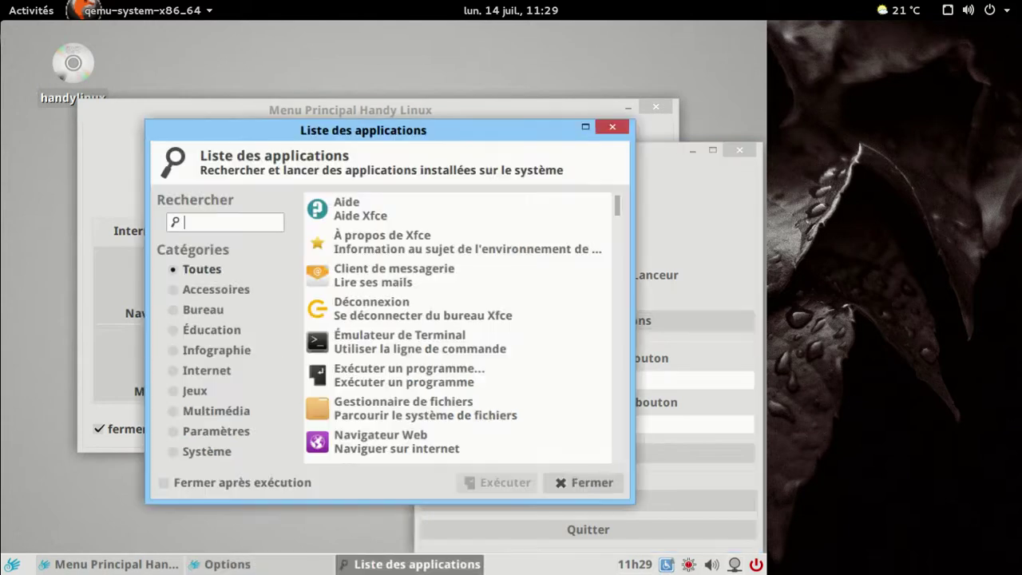
# - Move the application list clear of the launcher options and browse its Accessoires and Bureau categories
pyautogui.moveTo(449, 136); pyautogui.dragTo(353, 123)
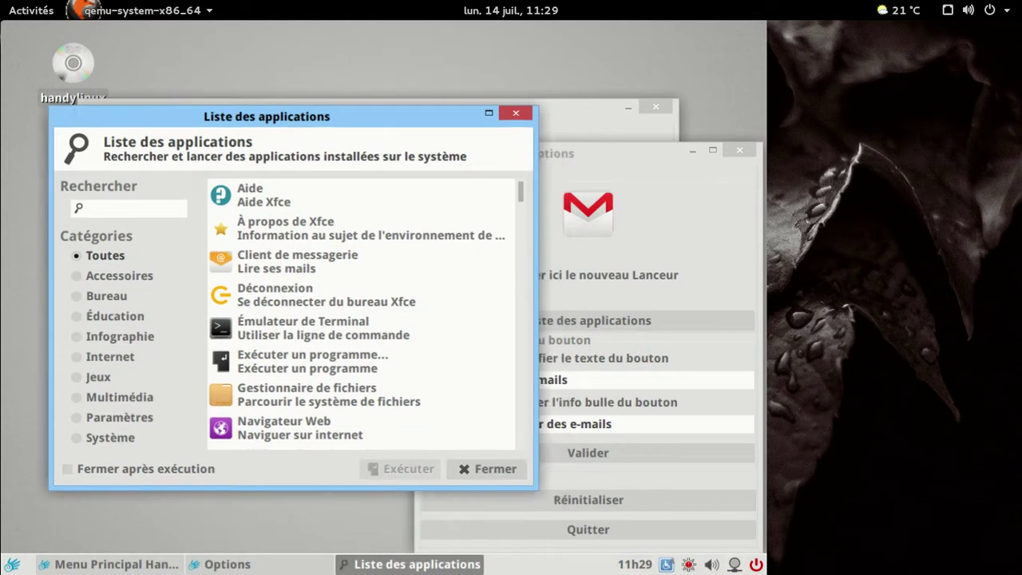
pyautogui.click(145, 277)
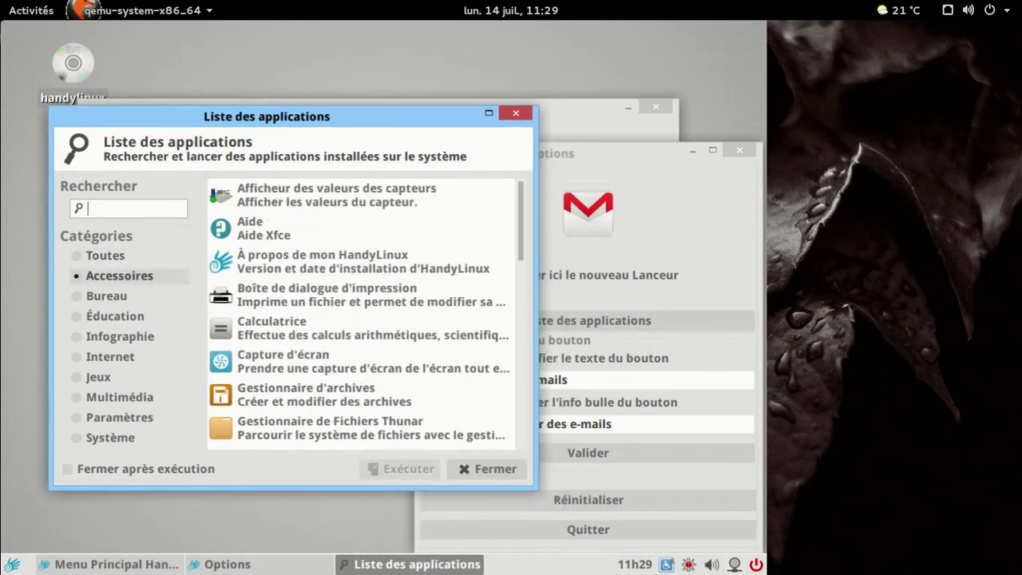
pyautogui.scroll(-4, 362, 253)
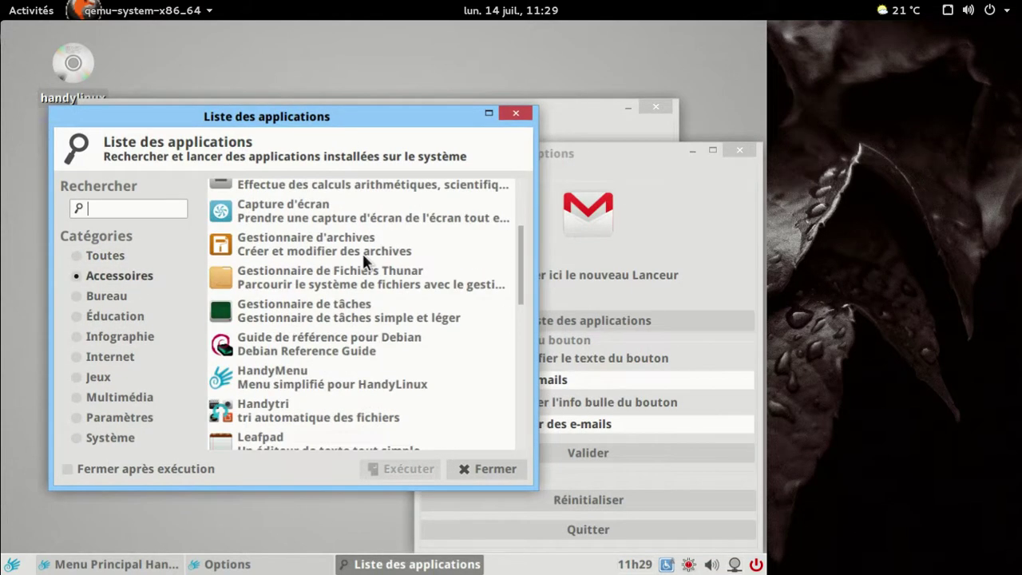
pyautogui.scroll(-2, 363, 254)
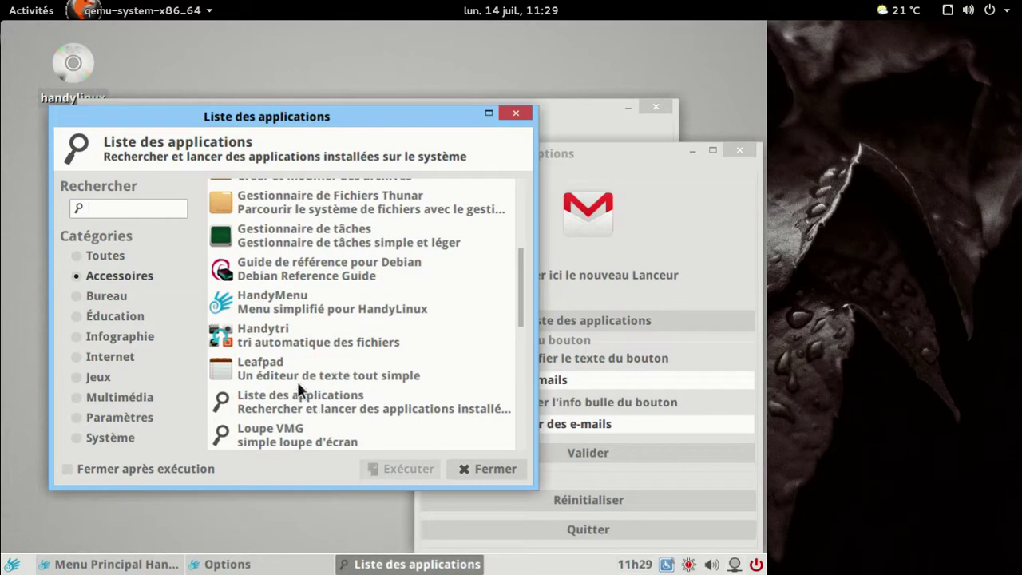
pyautogui.click(128, 294)
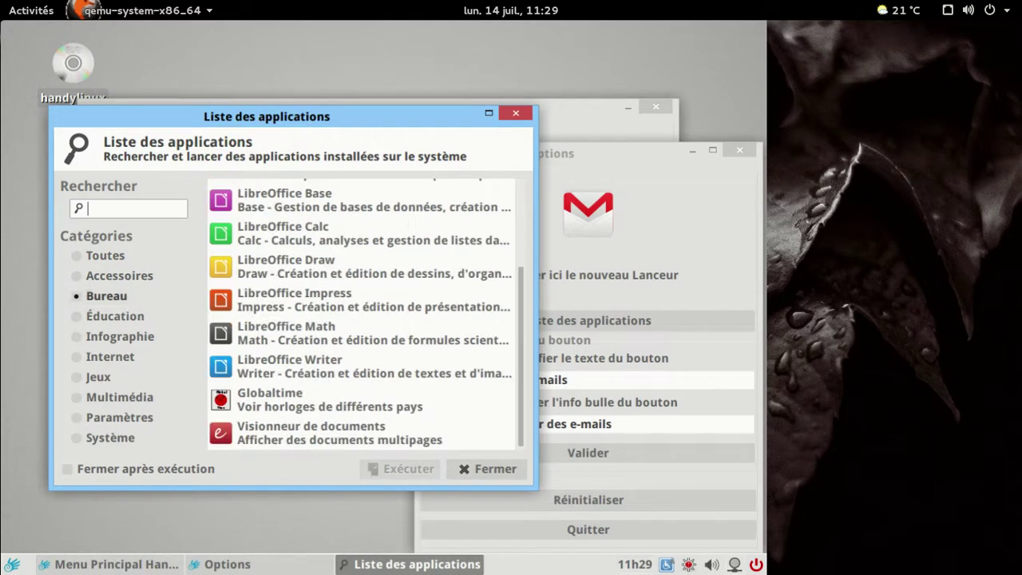
pyautogui.moveTo(520, 323); pyautogui.dragTo(526, 186)
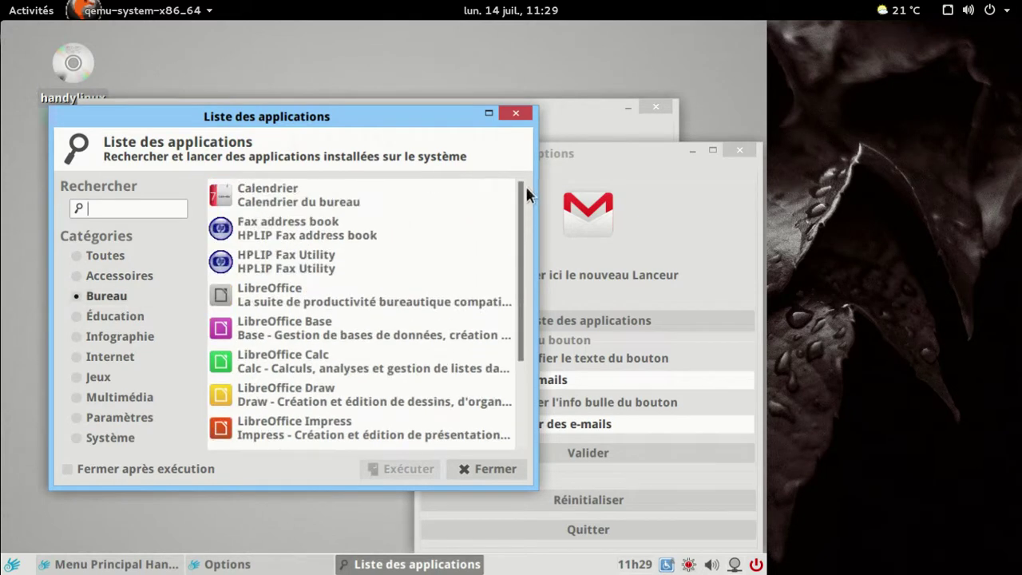
# - Browse the Éducation, Infographie, Internet, Jeux and Multimédia applications, then close the list and the launcher options
pyautogui.click(104, 316)
pyautogui.click(89, 335)
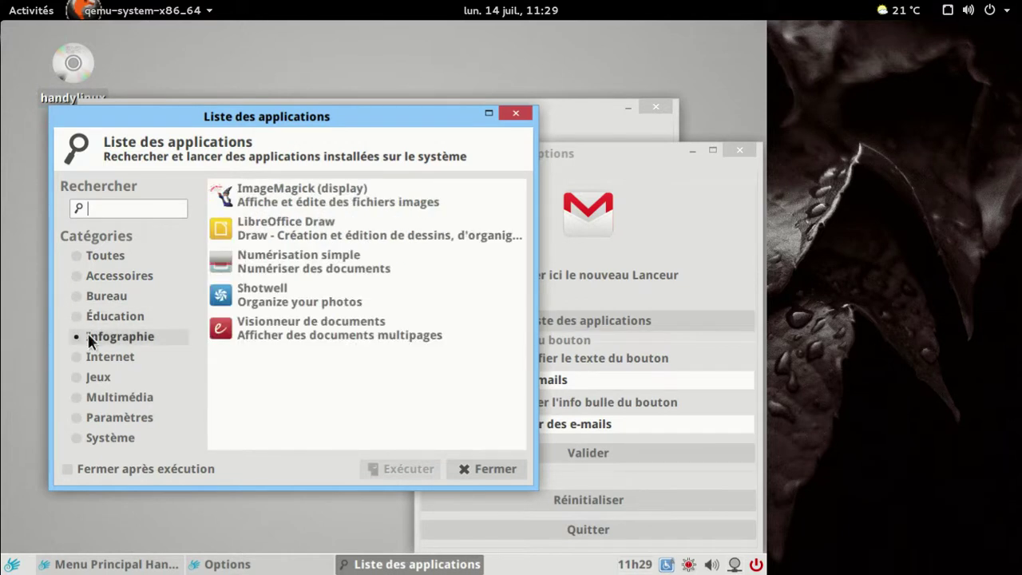
pyautogui.click(84, 354)
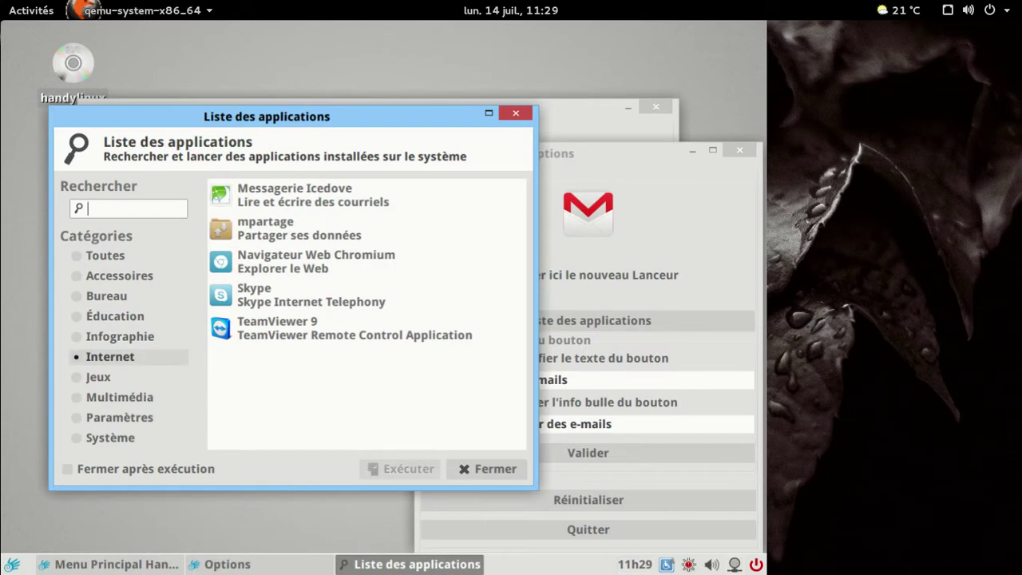
pyautogui.click(78, 377)
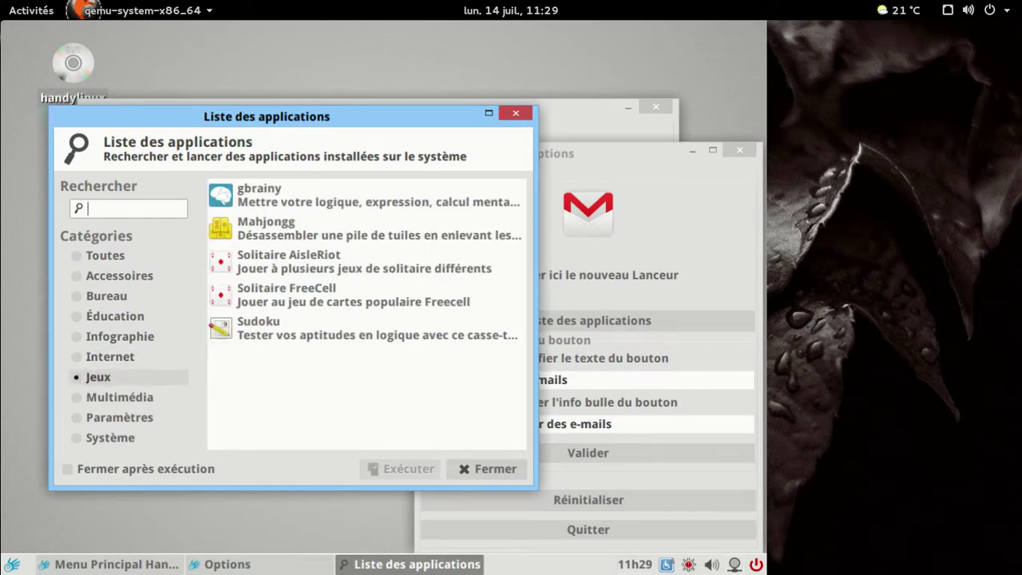
pyautogui.click(118, 417)
pyautogui.click(100, 403)
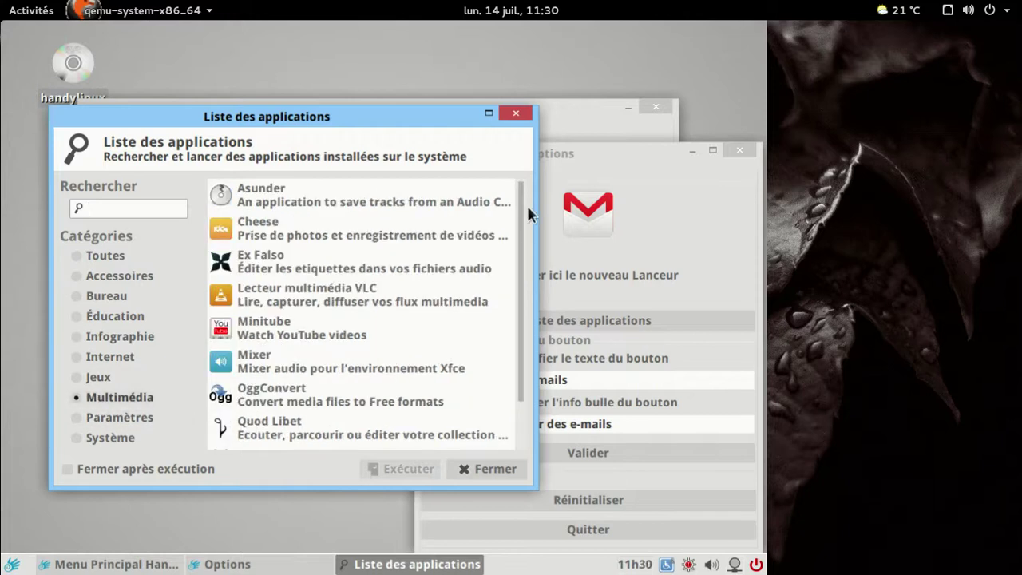
pyautogui.scroll(-2, 524, 212)
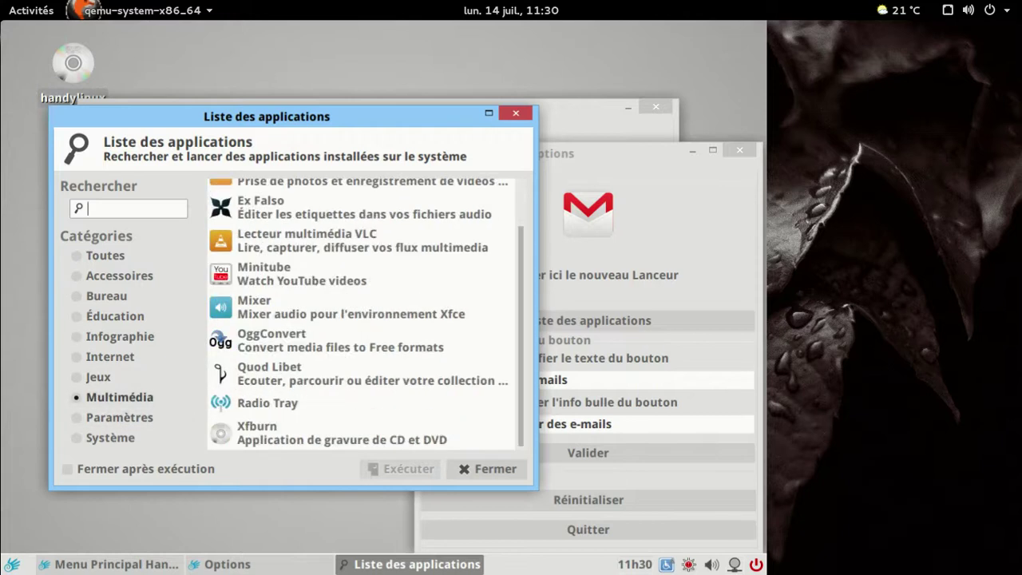
pyautogui.click(487, 468)
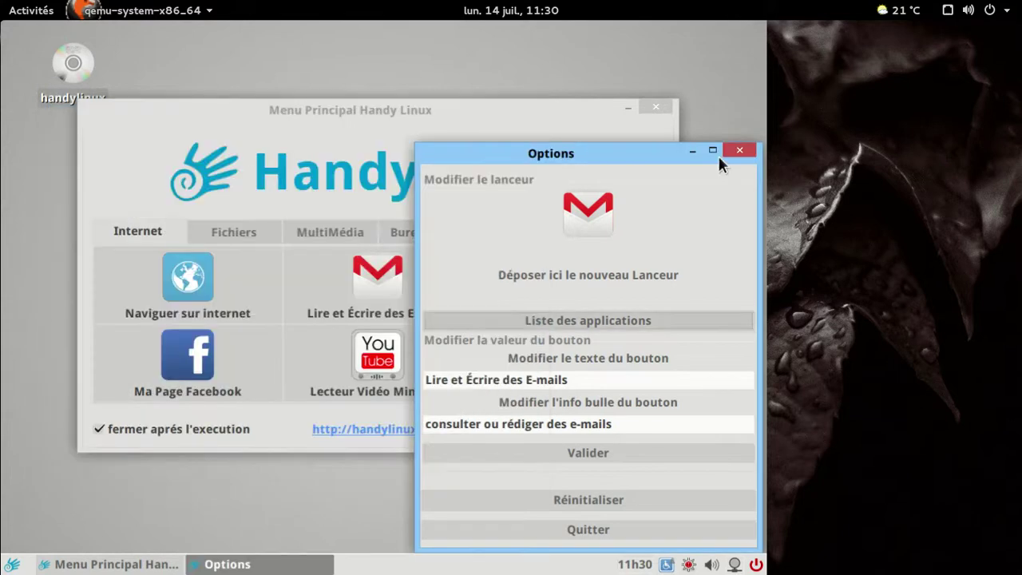
pyautogui.click(739, 151)
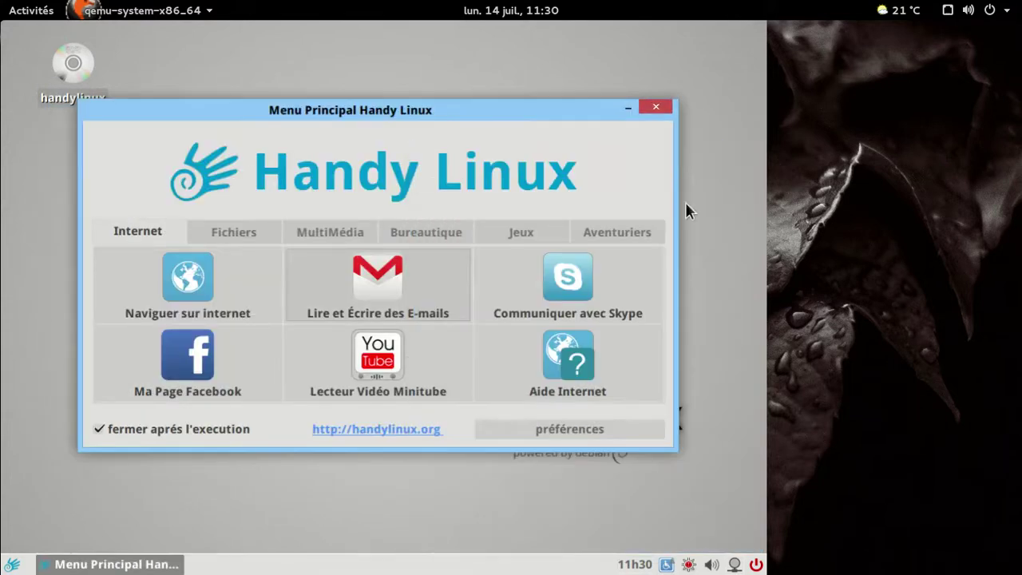
# - Switch the main menu's icon pack to Faenza_icons in its preferences and quit the options
pyautogui.click(614, 423)
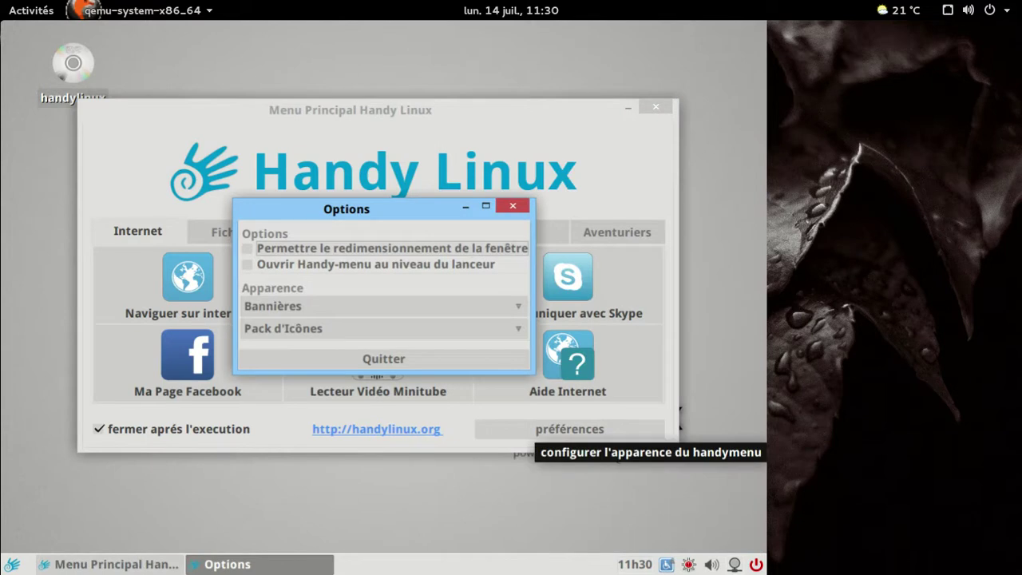
pyautogui.click(427, 328)
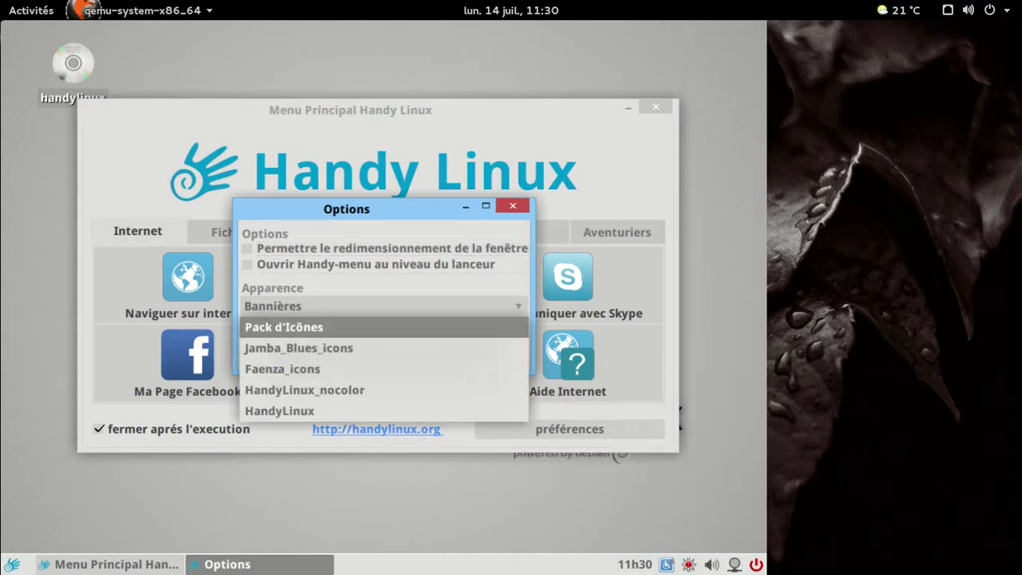
pyautogui.click(367, 370)
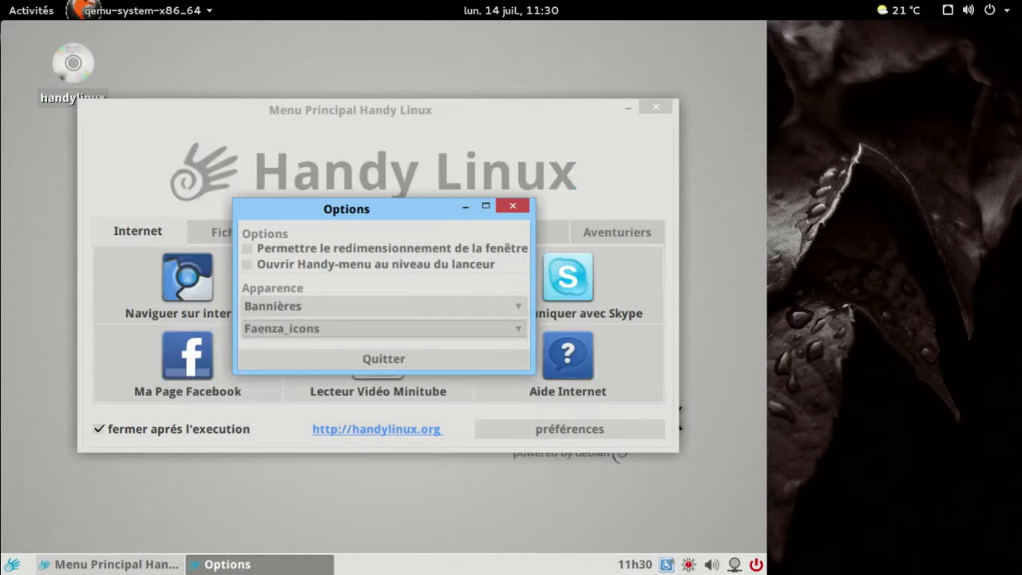
pyautogui.click(396, 363)
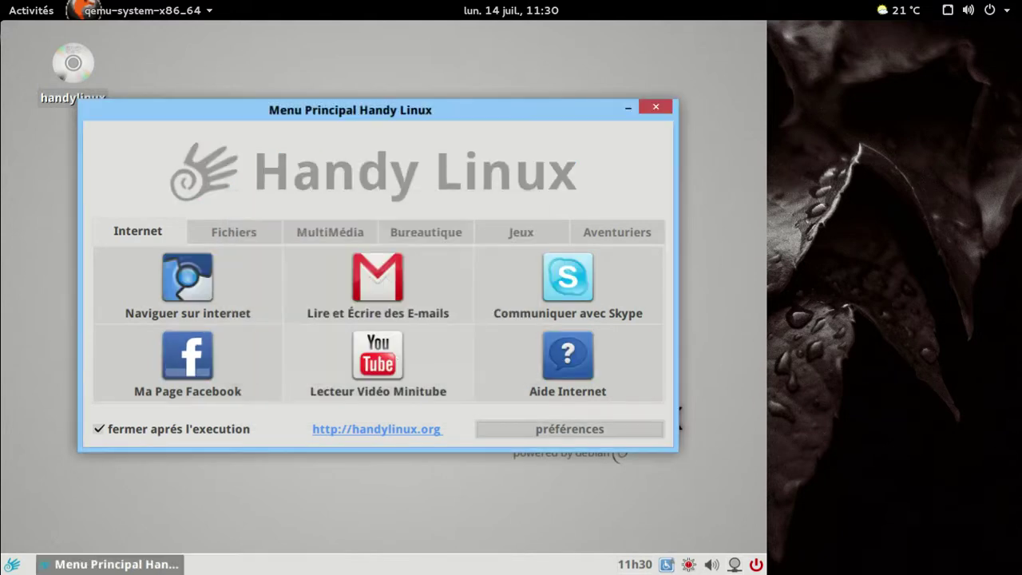
# - Switch the main menu's icon pack to Jamba_Blues_icons, quit the options and view the Fichiers and MultiMédia categories
pyautogui.click(509, 432)
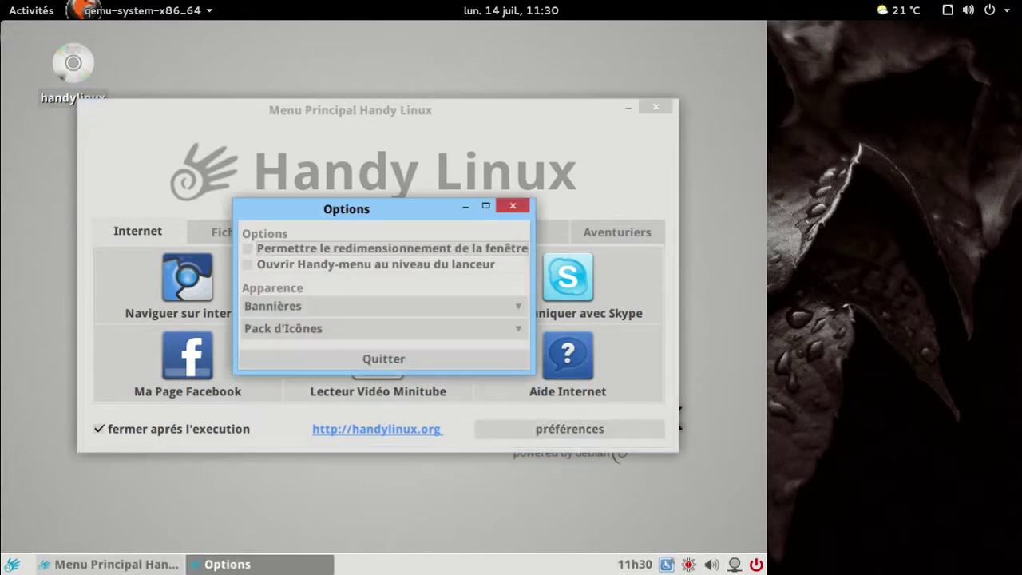
pyautogui.click(323, 326)
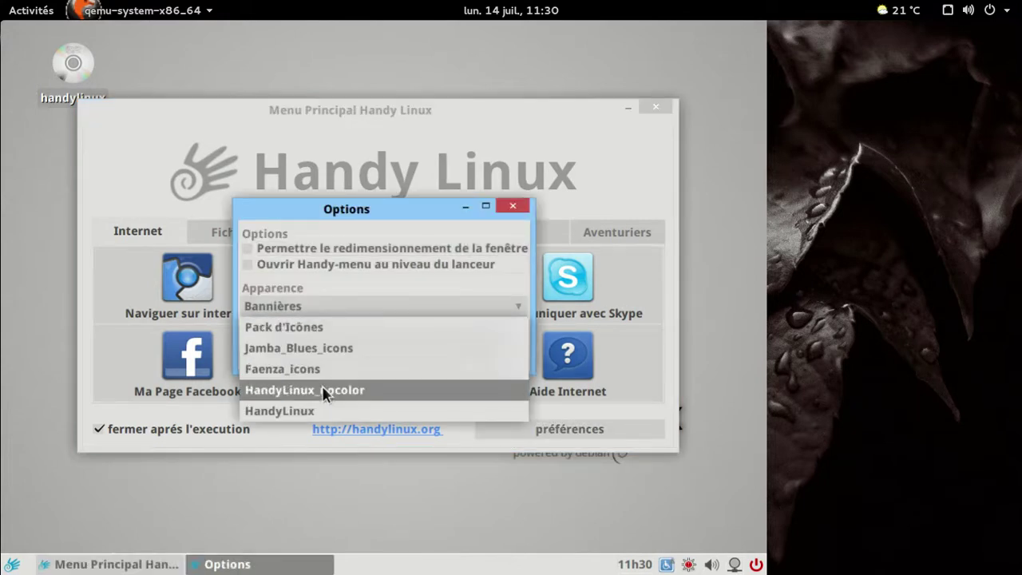
pyautogui.click(319, 327)
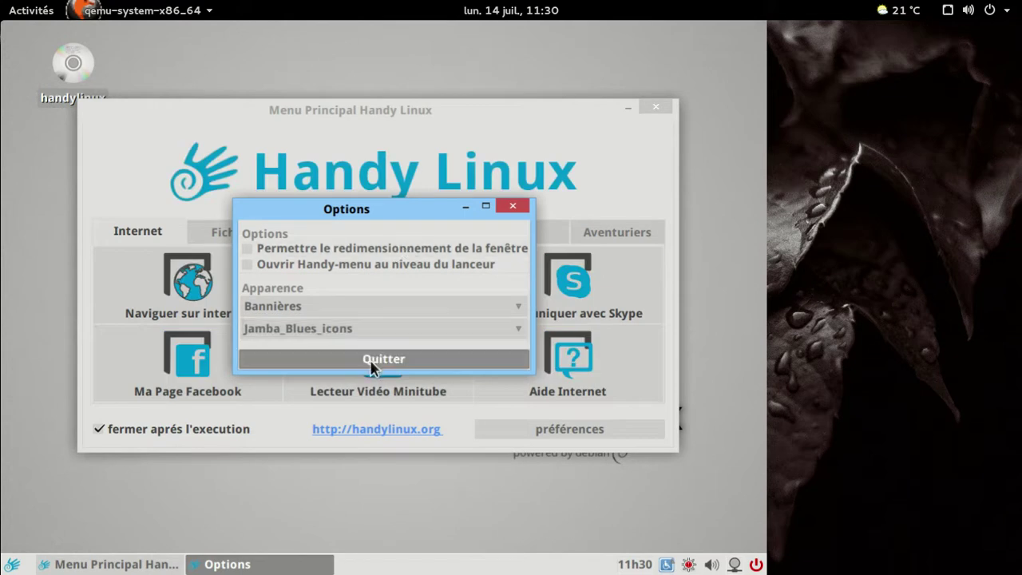
pyautogui.click(370, 364)
pyautogui.click(217, 231)
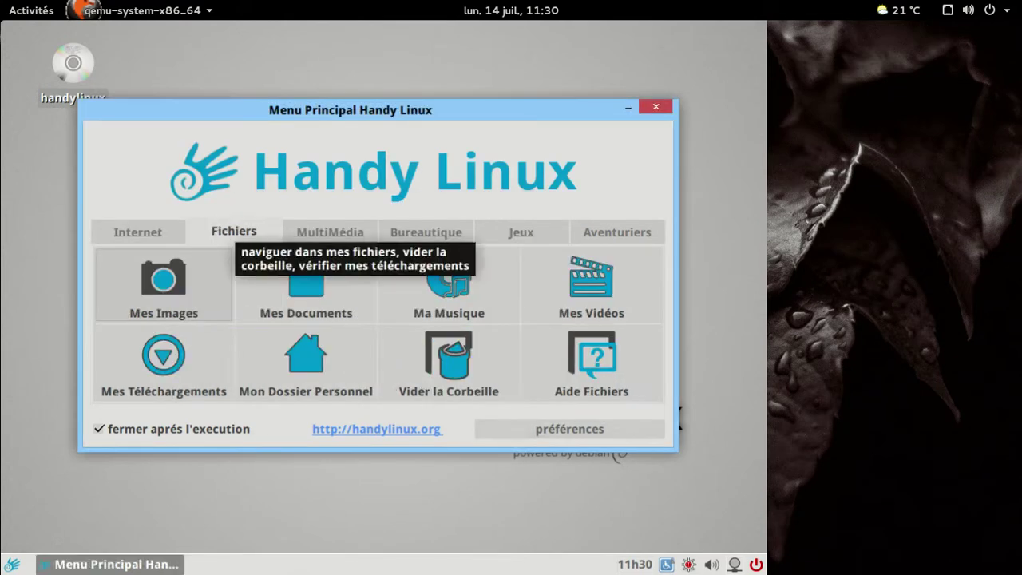
pyautogui.click(307, 231)
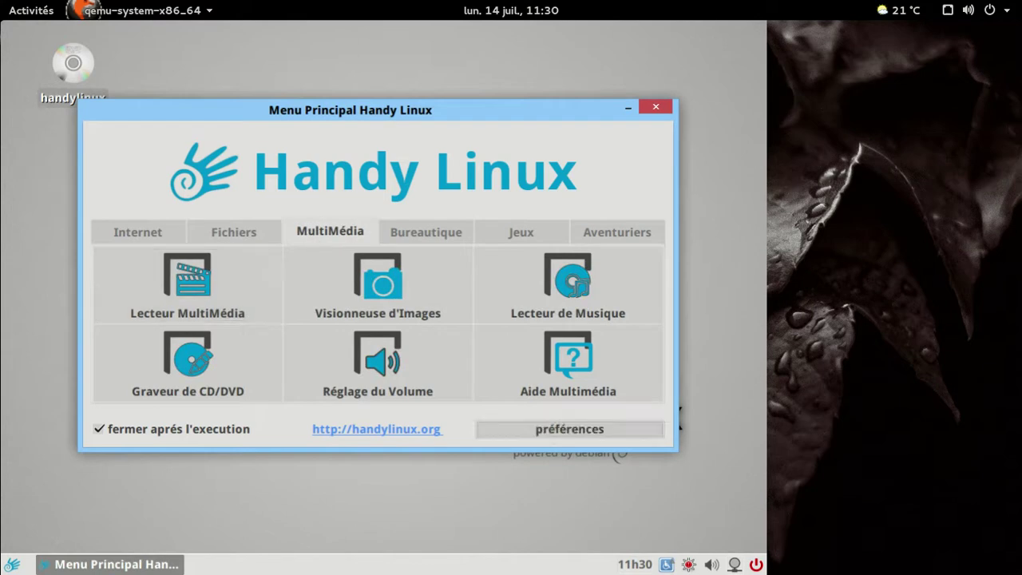
# - Set the main menu's icon pack to HandyLinux in its preferences
pyautogui.click(570, 429)
pyautogui.click(396, 327)
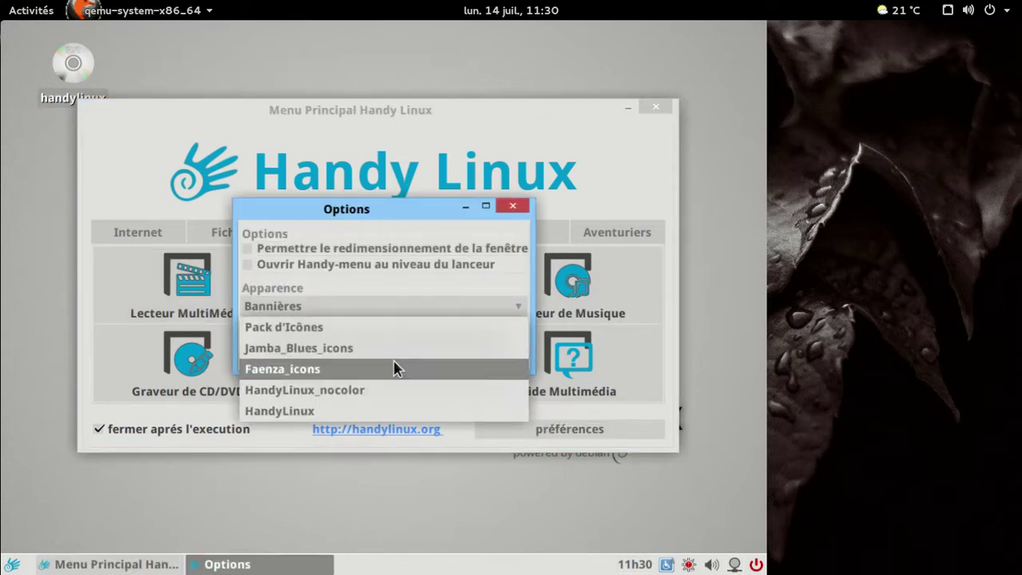
pyautogui.click(394, 412)
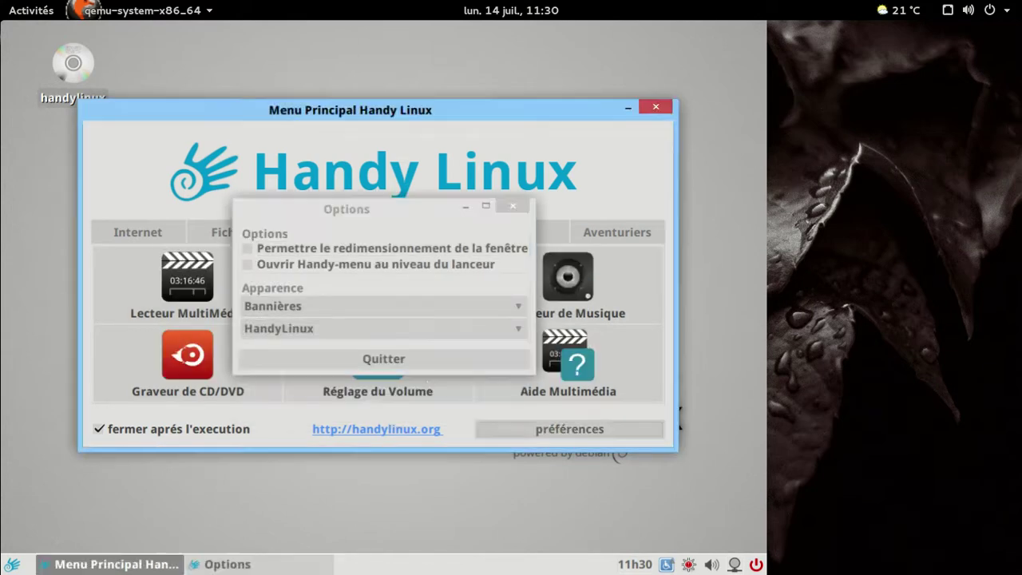
# - Try the handymenu_banner_black.png, handymenu_banner_rouge.png and handymenu_banner_vert.png banners on the main menu
pyautogui.click(411, 309)
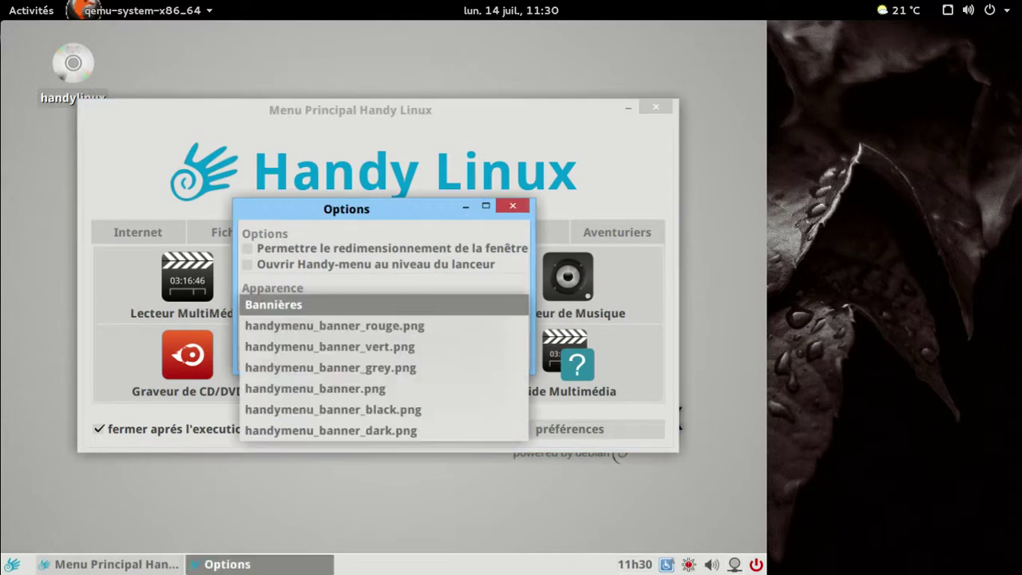
pyautogui.click(406, 410)
pyautogui.click(361, 303)
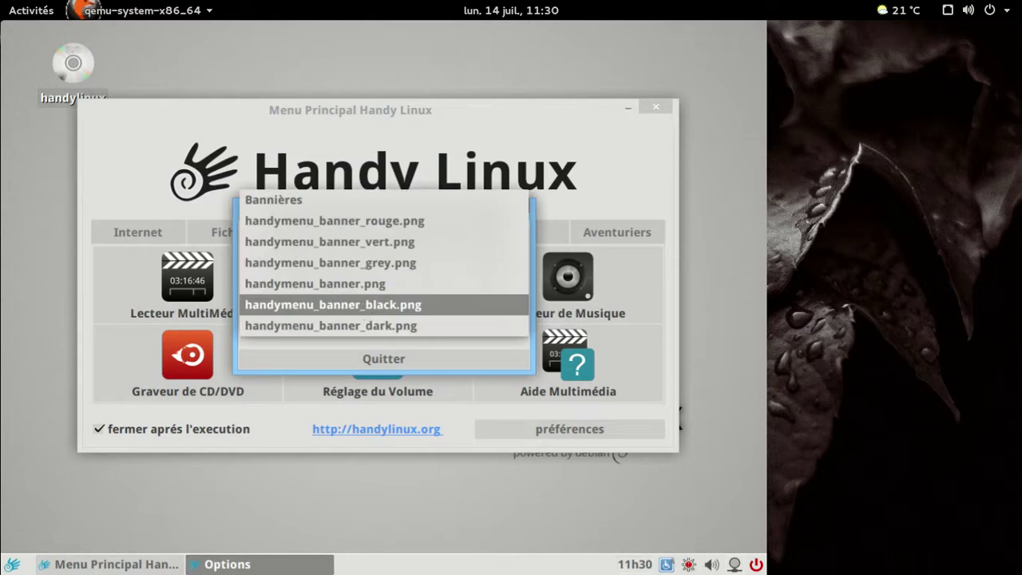
pyautogui.click(367, 219)
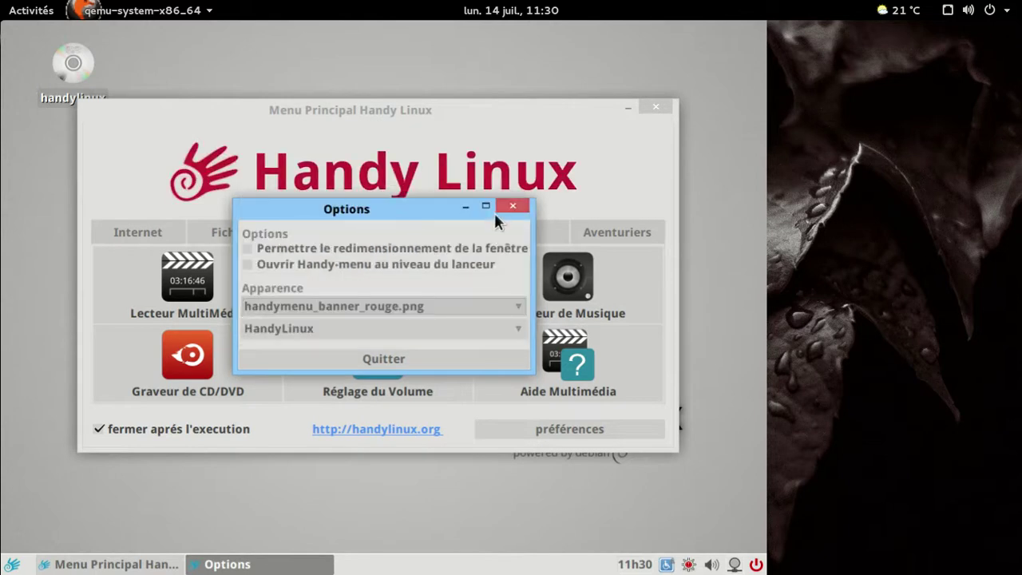
pyautogui.click(349, 302)
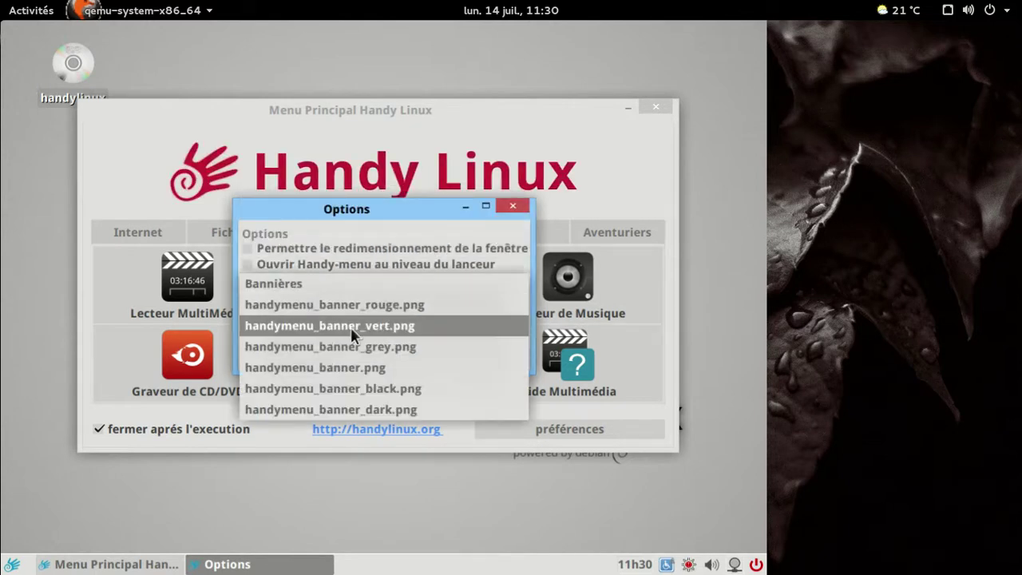
pyautogui.click(351, 327)
# - Set the main menu's banner to handymenu_banner.png, quit the options and close the menu
pyautogui.click(342, 307)
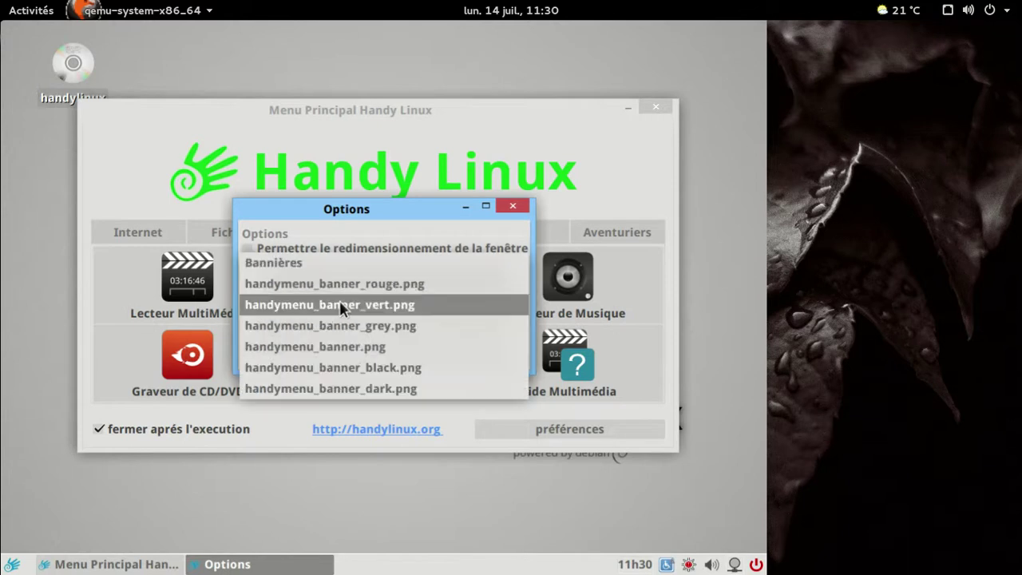
pyautogui.click(352, 345)
pyautogui.click(470, 356)
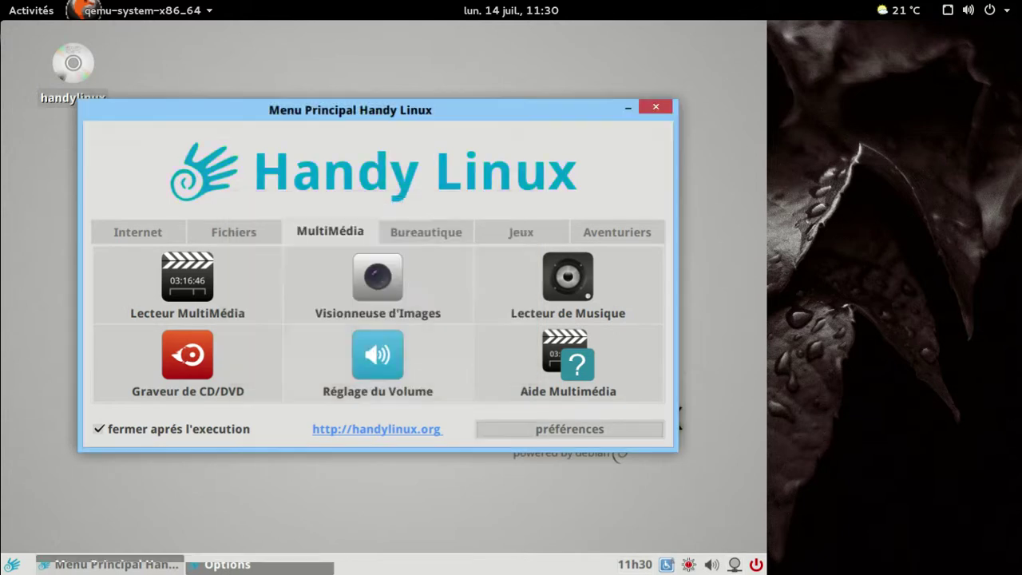
pyautogui.click(669, 112)
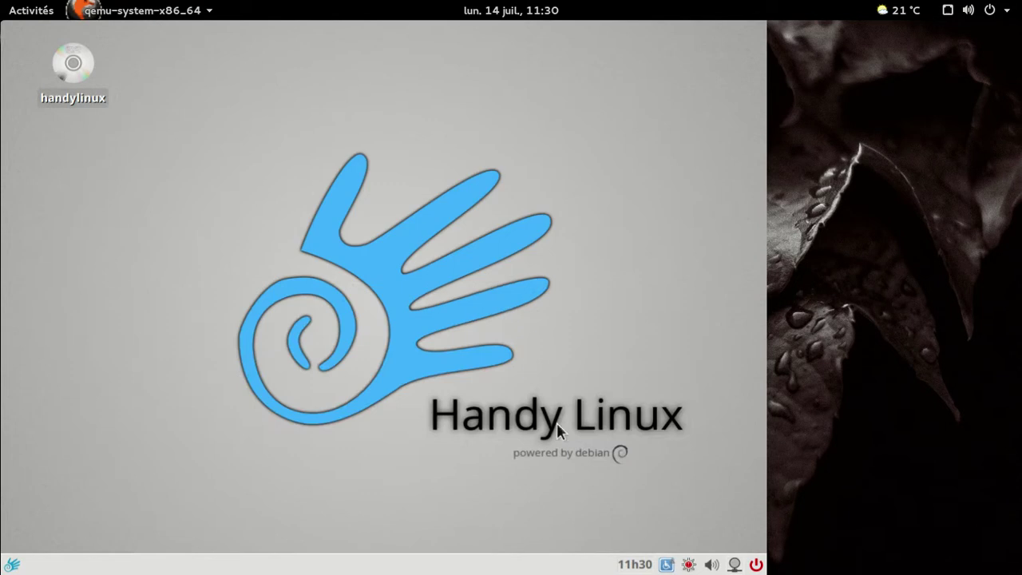
# - View the context menu of the empty desktop and dismiss it
pyautogui.rightClick(252, 103)
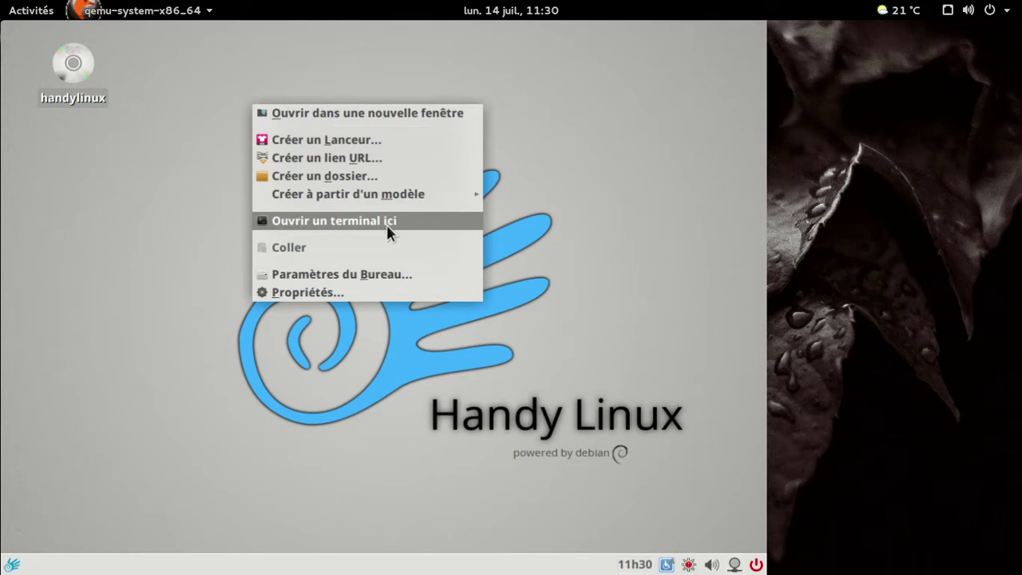
pyautogui.click(591, 260)
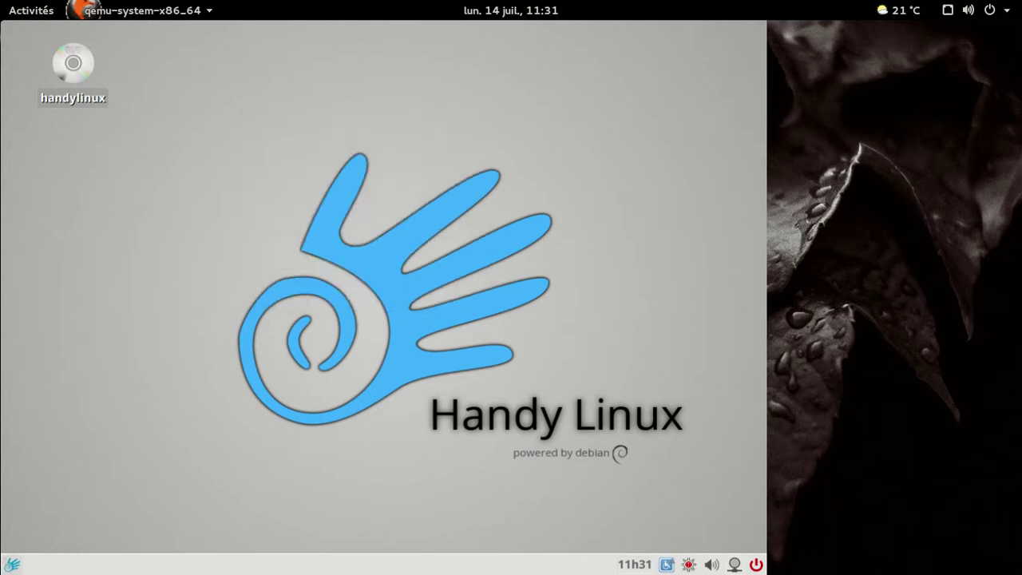
# - Open the main menu and browse its MultiMédia, Bureautique and Jeux categories
pyautogui.click(12, 565)
pyautogui.click(352, 233)
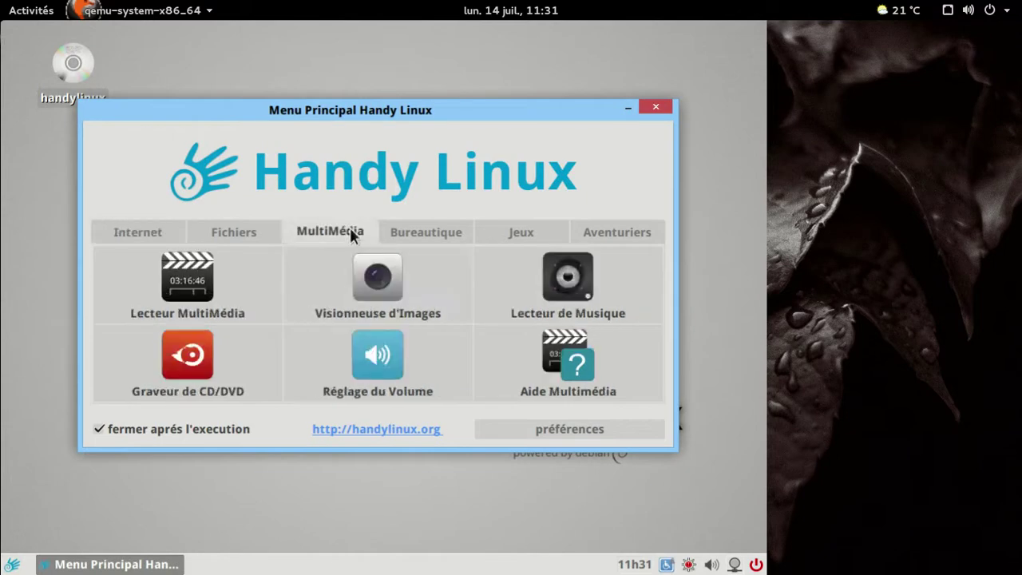
pyautogui.click(414, 234)
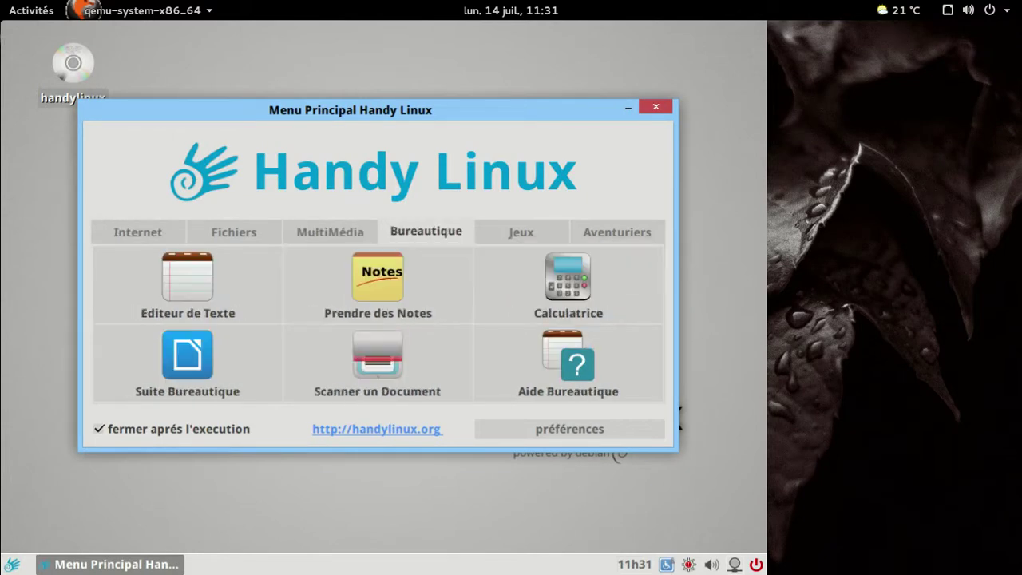
pyautogui.click(531, 233)
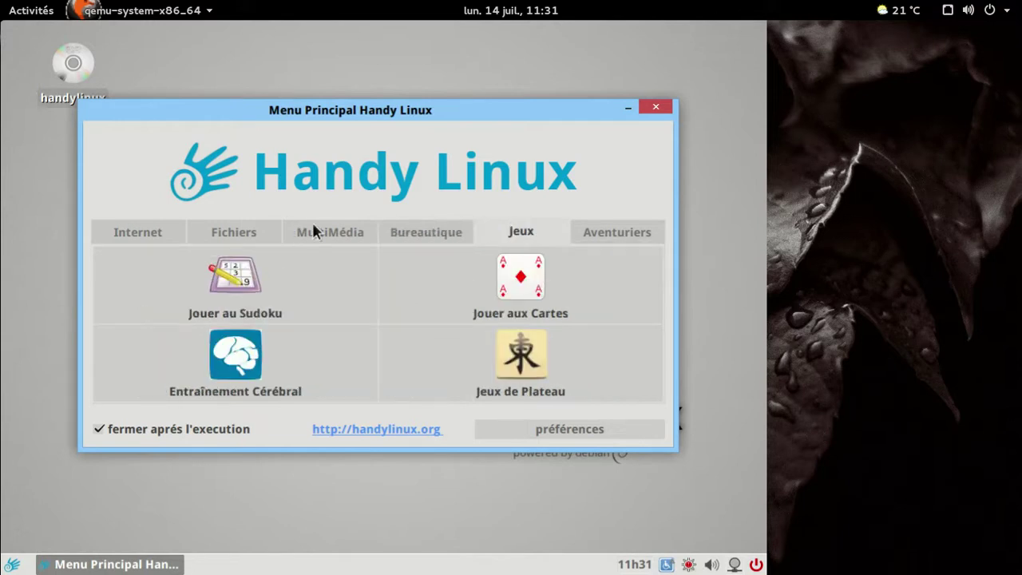
# - Open Logithèque from the main menu's Aventuriers category, view its À propos information and close that dialog
pyautogui.click(592, 233)
pyautogui.hotkey('alt', 'F4')
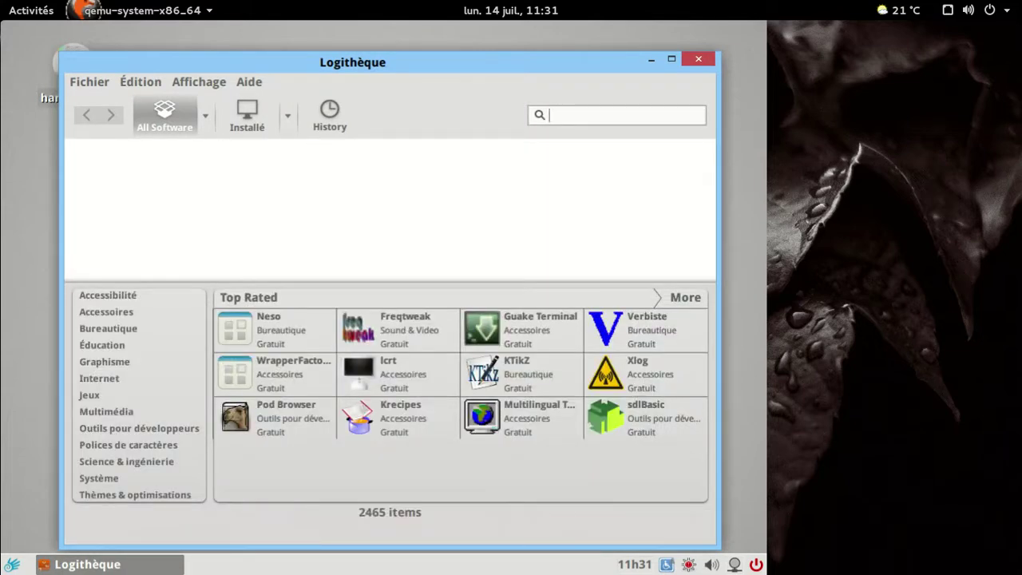
pyautogui.click(252, 83)
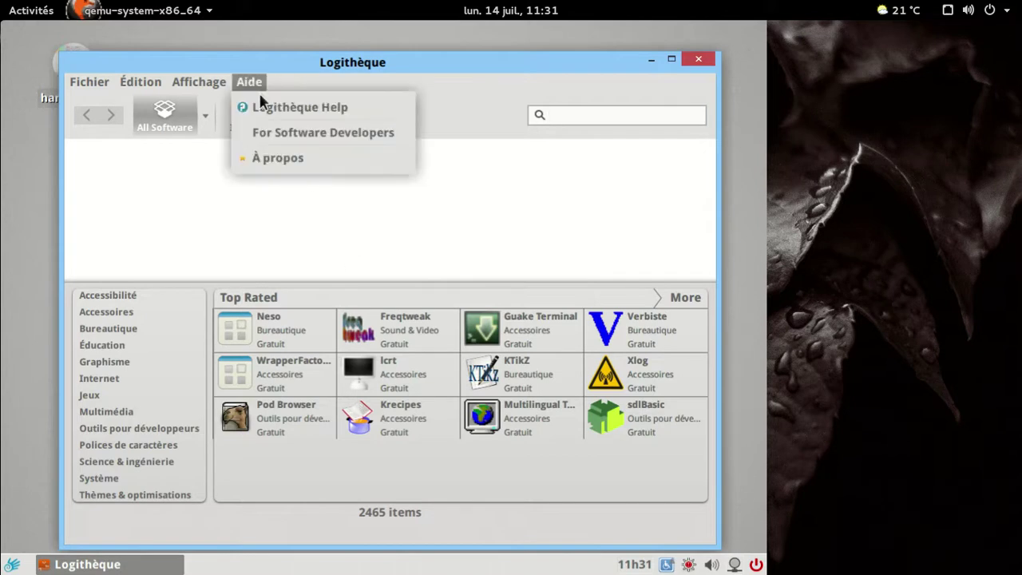
pyautogui.click(286, 156)
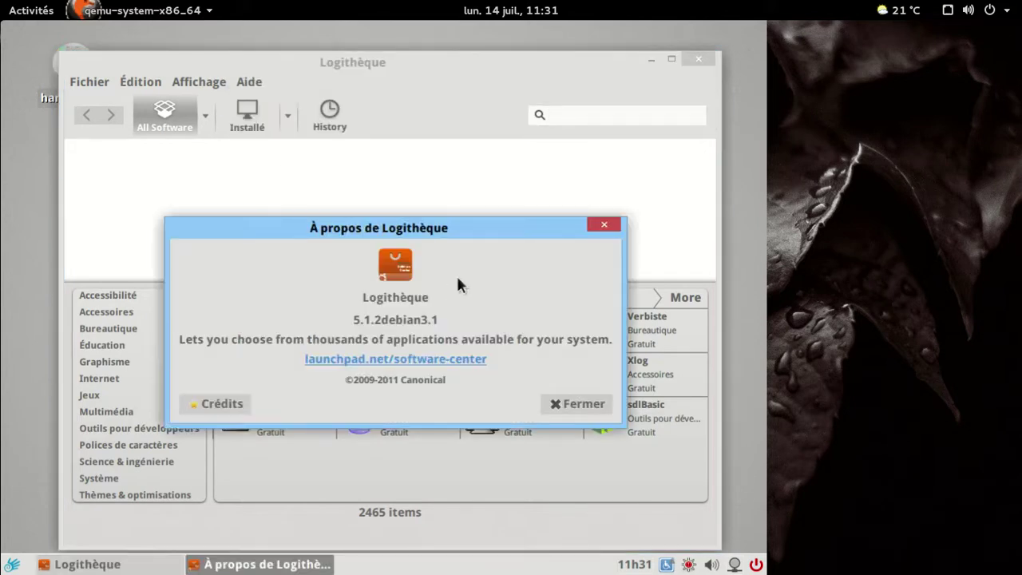
pyautogui.click(579, 404)
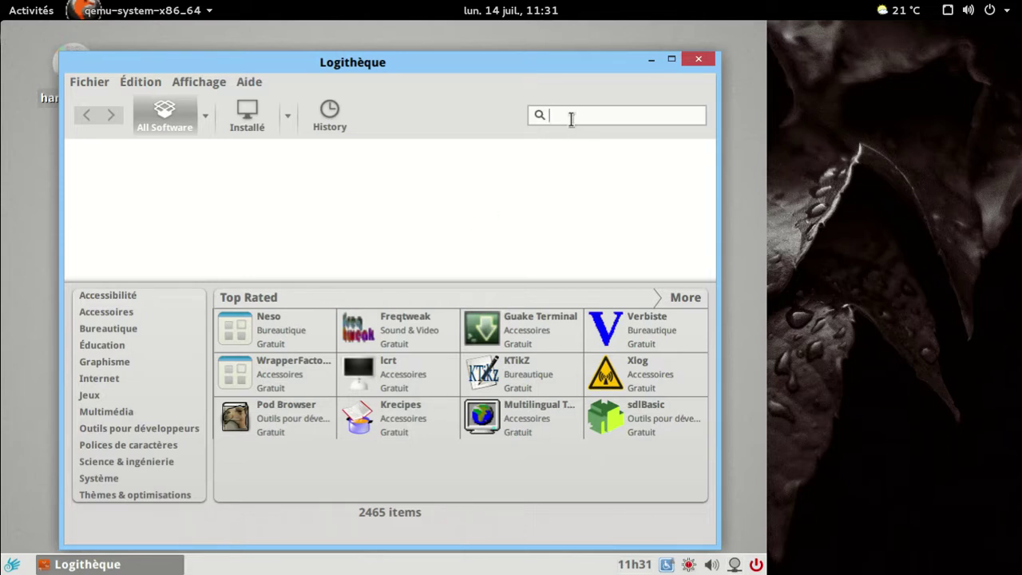
# - Search Logithèque for "firefox" and install Iceweasel Web Browser, authenticating with the account password
pyautogui.write('firefox')
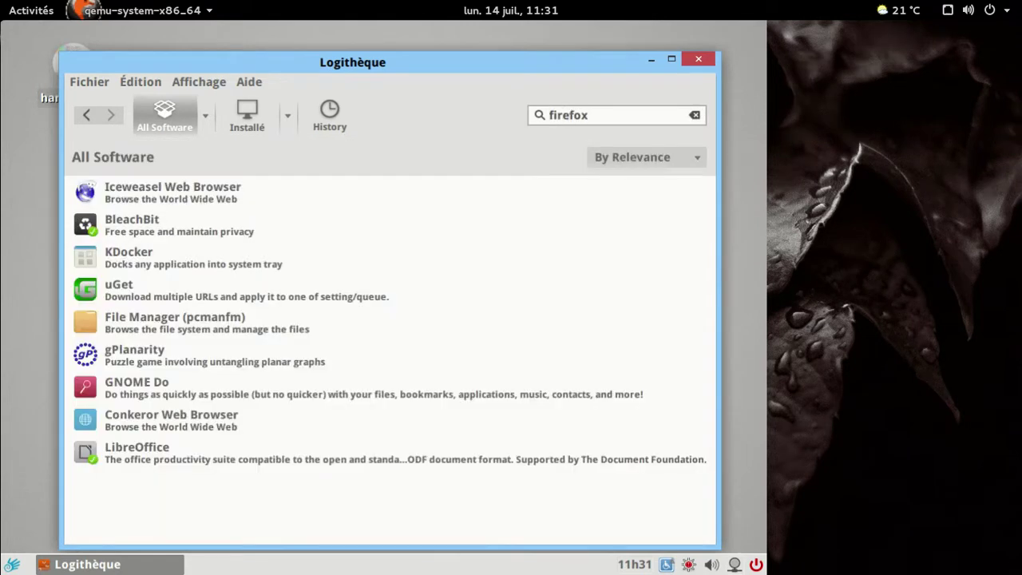
pyautogui.click(559, 200)
pyautogui.click(667, 222)
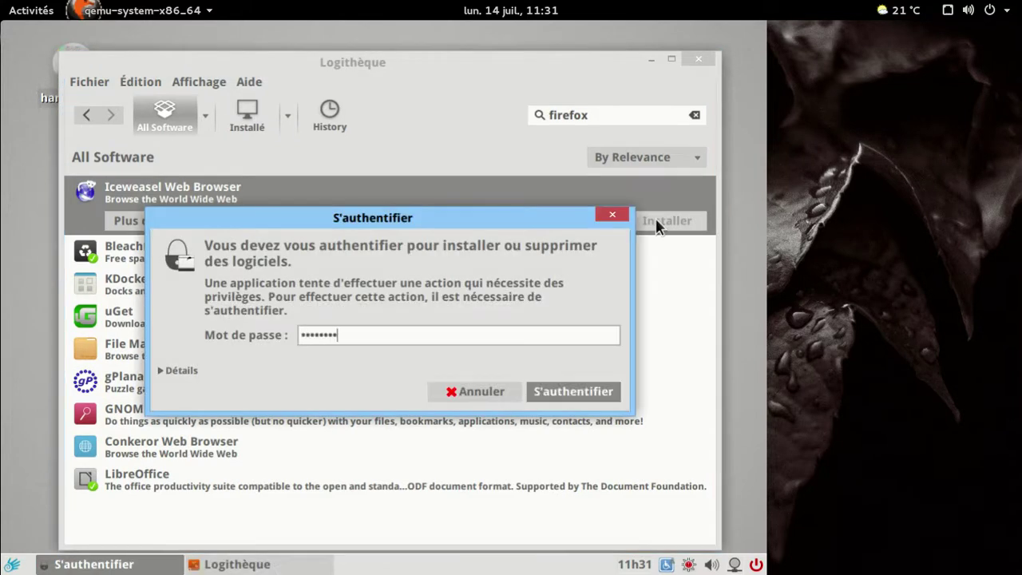
pyautogui.press('Return')
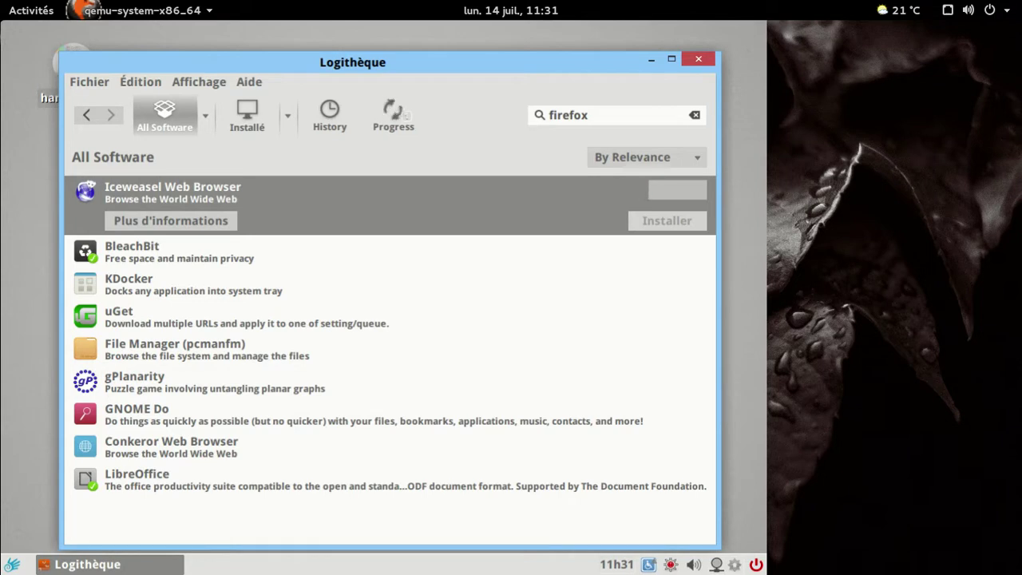
# - Open Iceweasel's detail page and look through its add-ons, version, size and licence information, returning to the install status
pyautogui.click(192, 221)
pyautogui.click(198, 221)
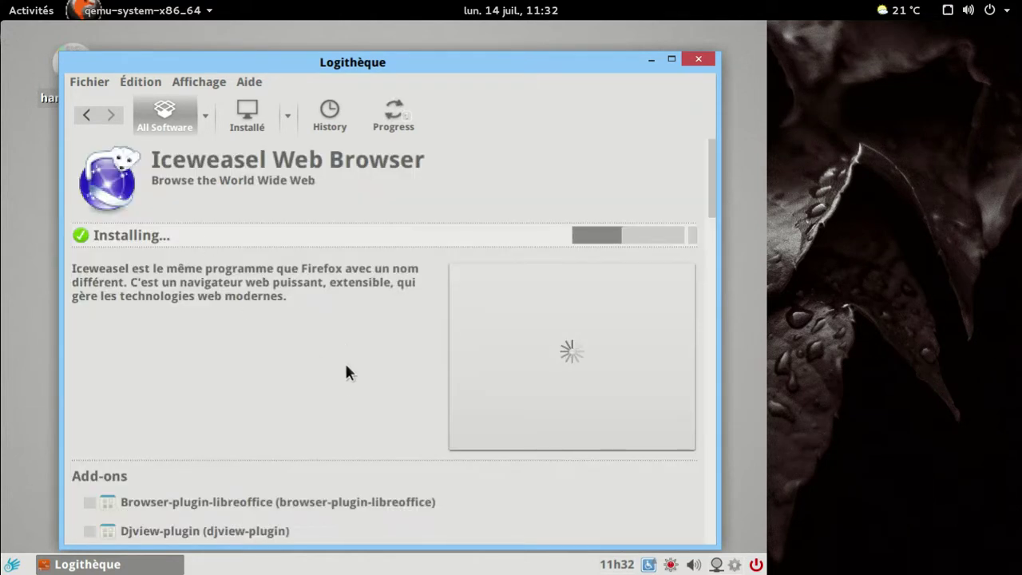
pyautogui.scroll(-10, 345, 347)
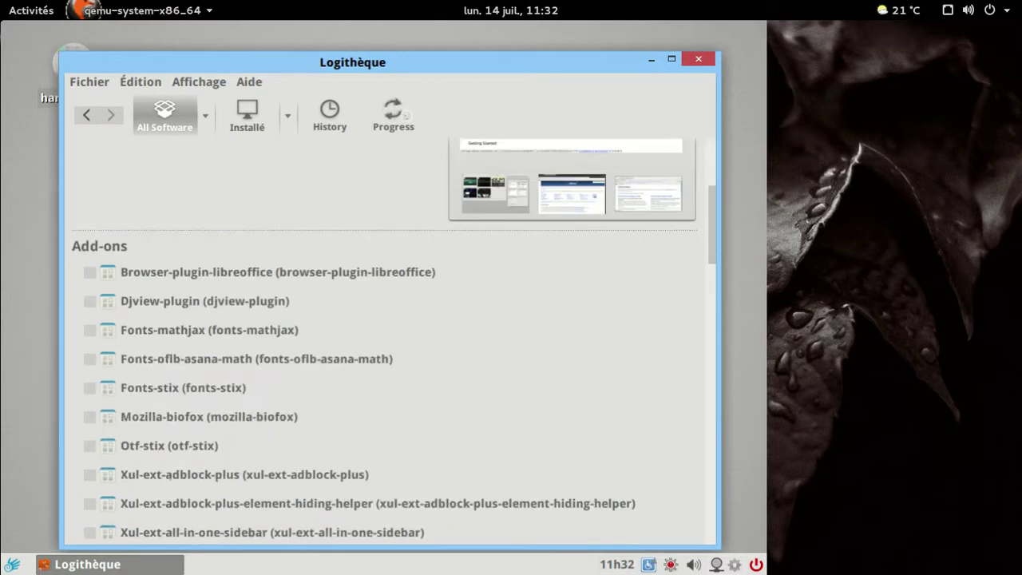
pyautogui.scroll(-15, 345, 347)
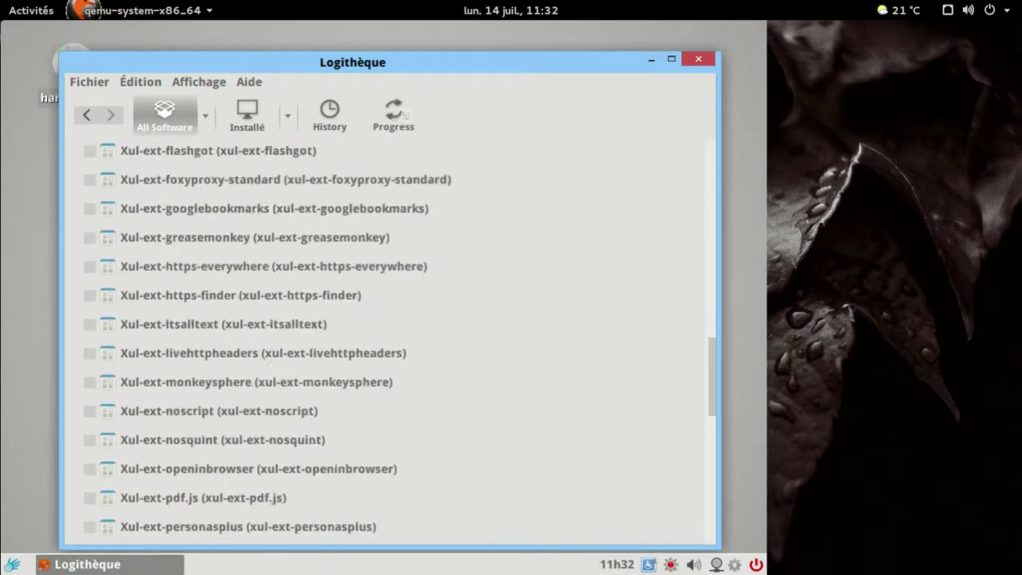
pyautogui.scroll(-4, 345, 348)
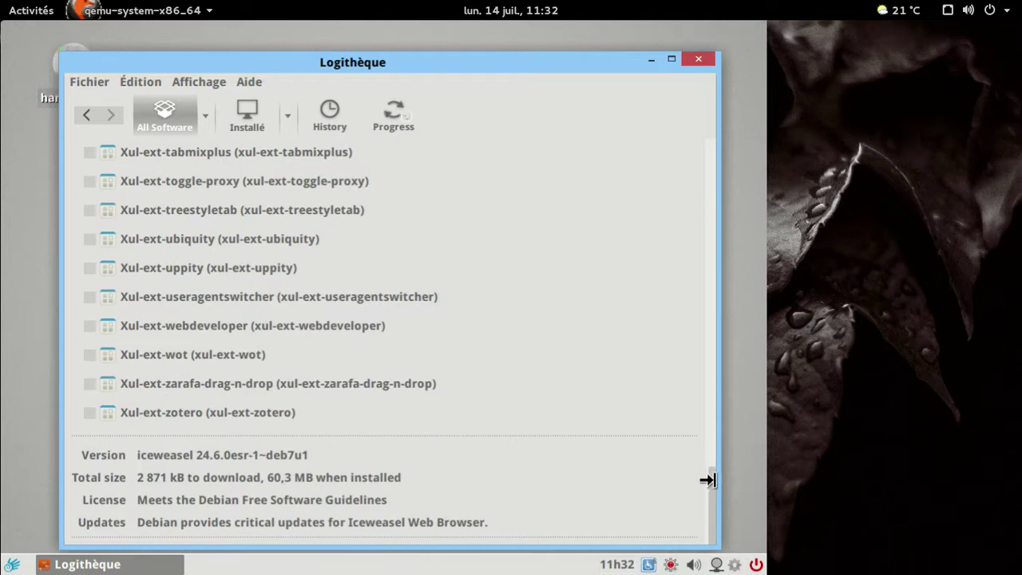
pyautogui.moveTo(711, 481); pyautogui.dragTo(762, 150)
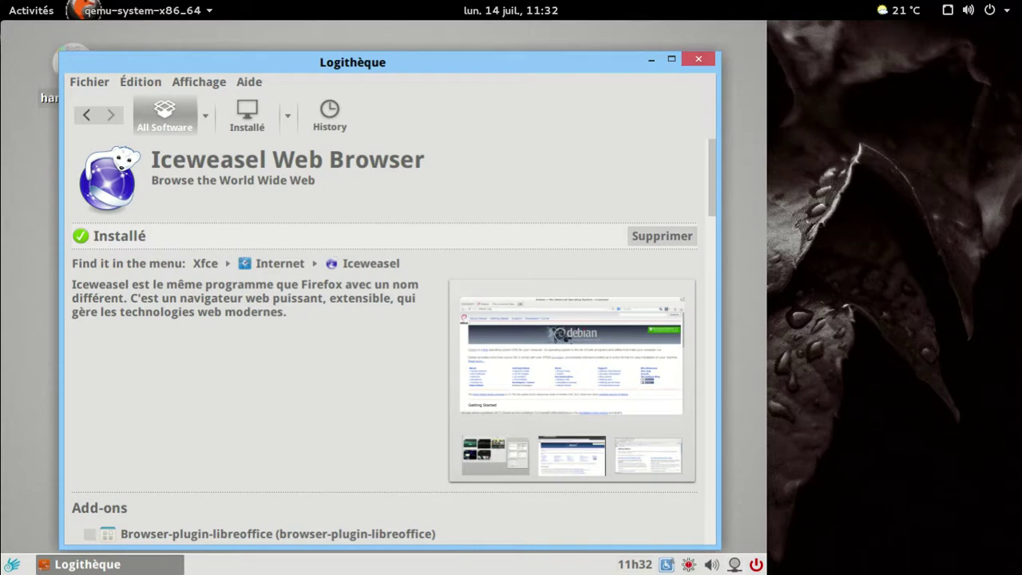
# - Close Logithèque, then open the Naviguer sur internet launcher's options from the main menu and list the Internet applications
pyautogui.click(699, 59)
pyautogui.click(12, 564)
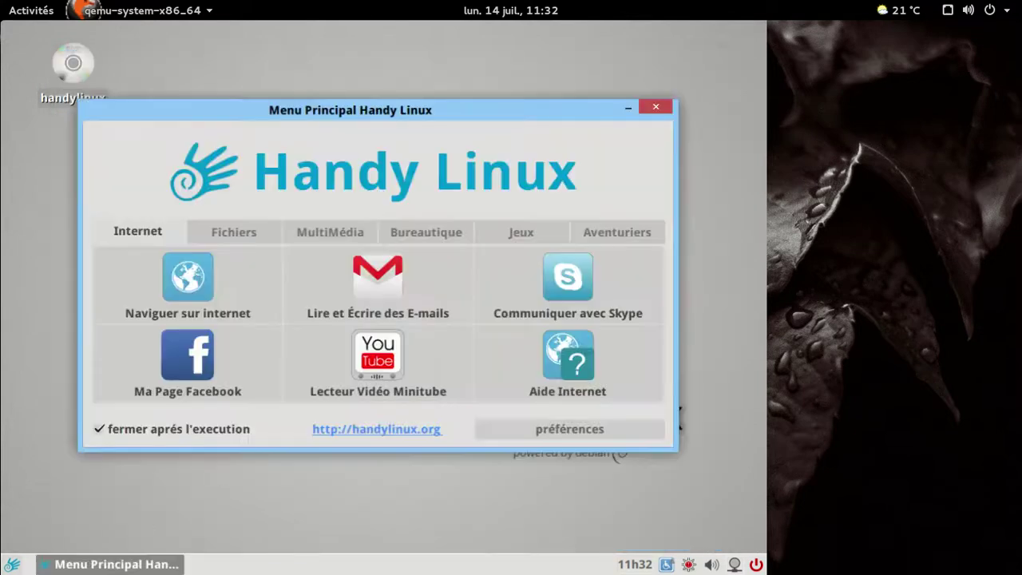
pyautogui.rightClick(147, 309)
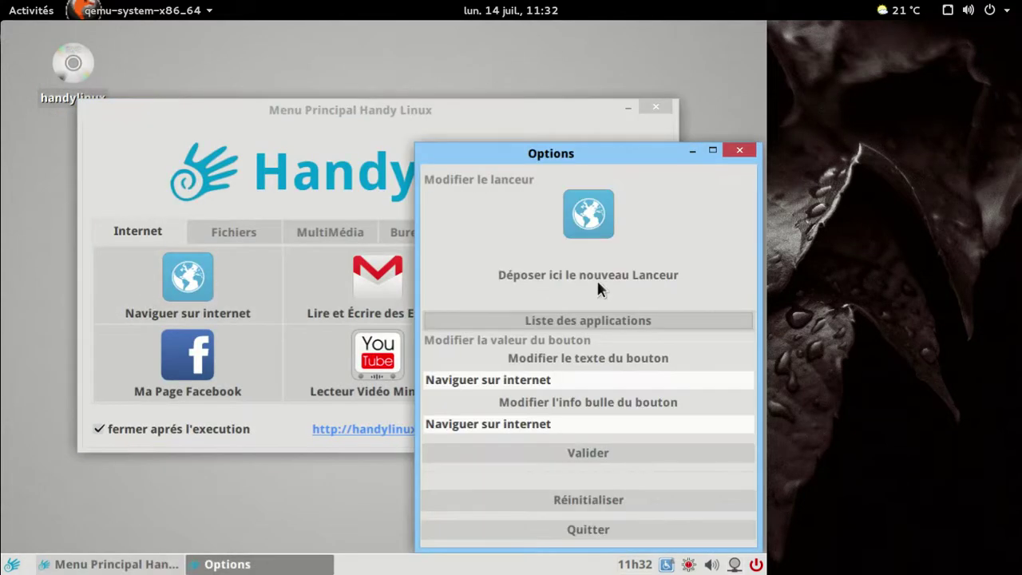
pyautogui.click(588, 320)
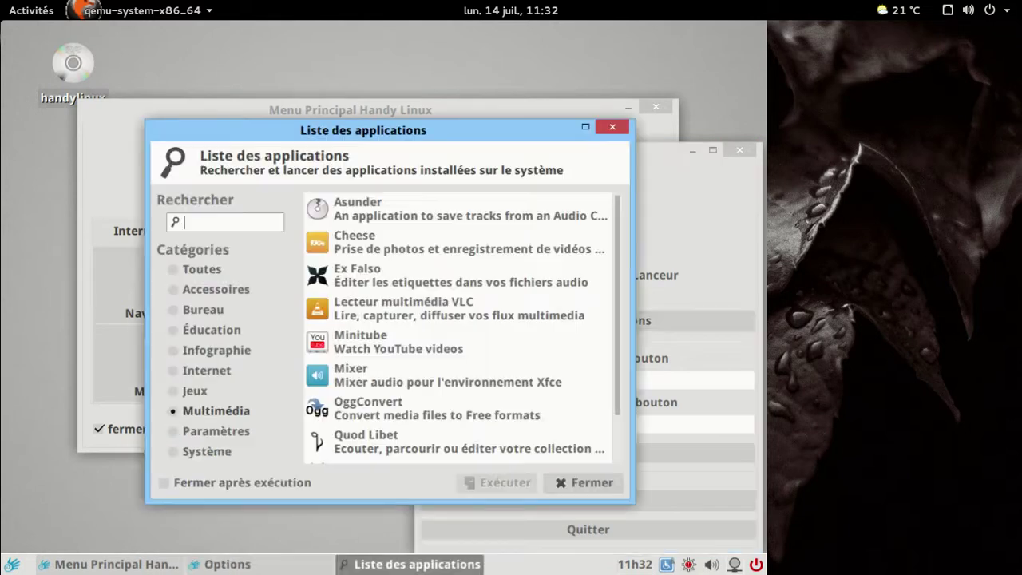
pyautogui.click(181, 374)
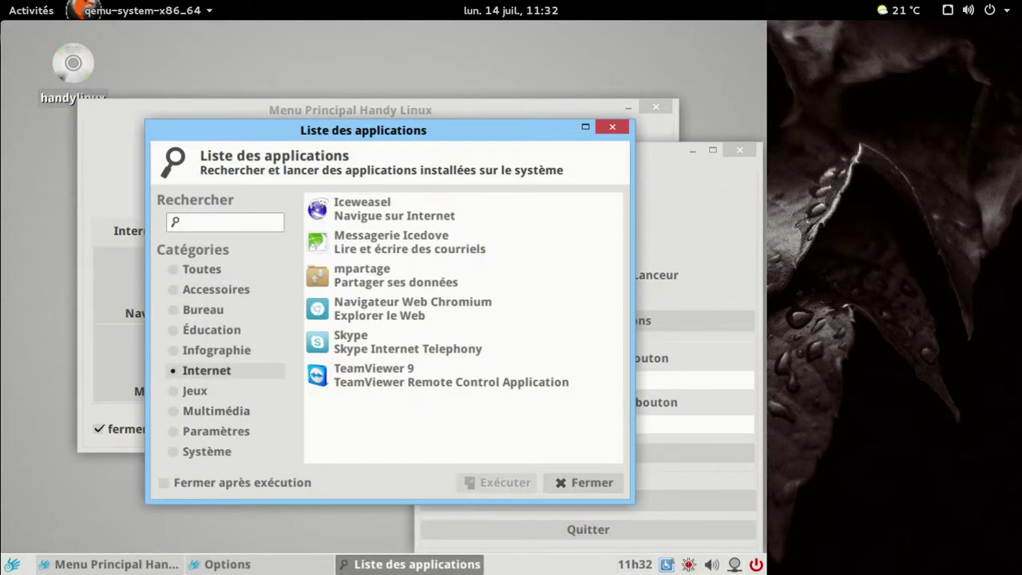
# - Run Iceweasel from the application list and close its browser window
pyautogui.click(357, 219)
pyautogui.click(511, 483)
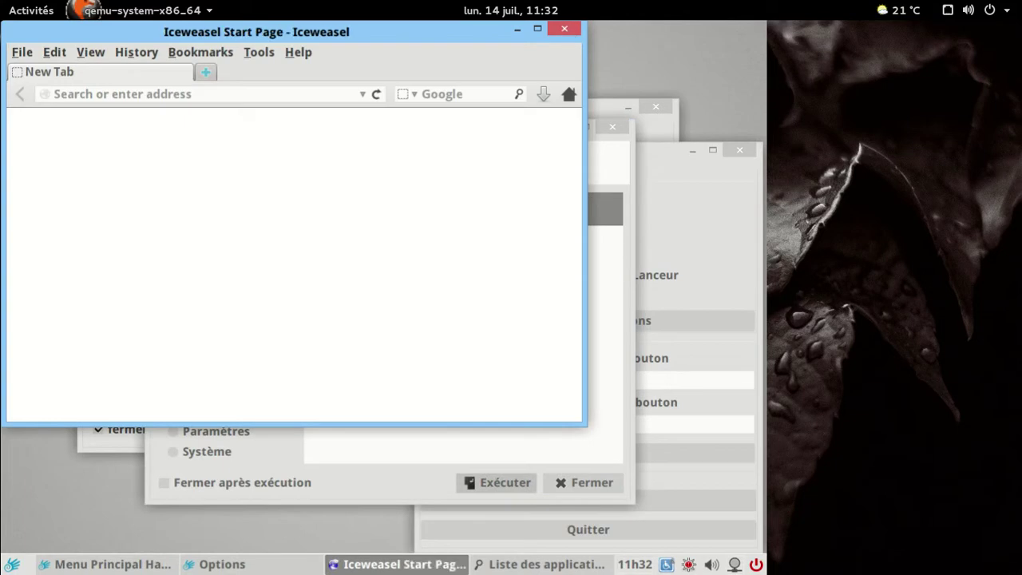
pyautogui.click(560, 26)
# - Move the application list aside and bring the Naviguer sur internet launcher's options to the front
pyautogui.click(500, 107)
pyautogui.moveTo(468, 141); pyautogui.dragTo(377, 122)
pyautogui.click(581, 178)
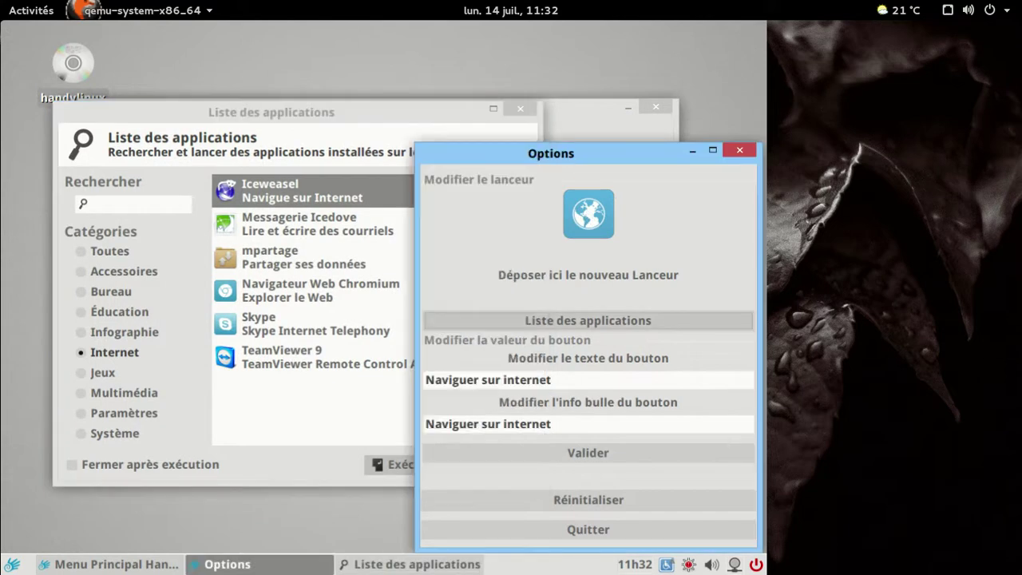
# - Try to assign Iceweasel from the application list as the new launcher in the options window
pyautogui.click(345, 198)
pyautogui.moveTo(313, 198); pyautogui.dragTo(599, 321)
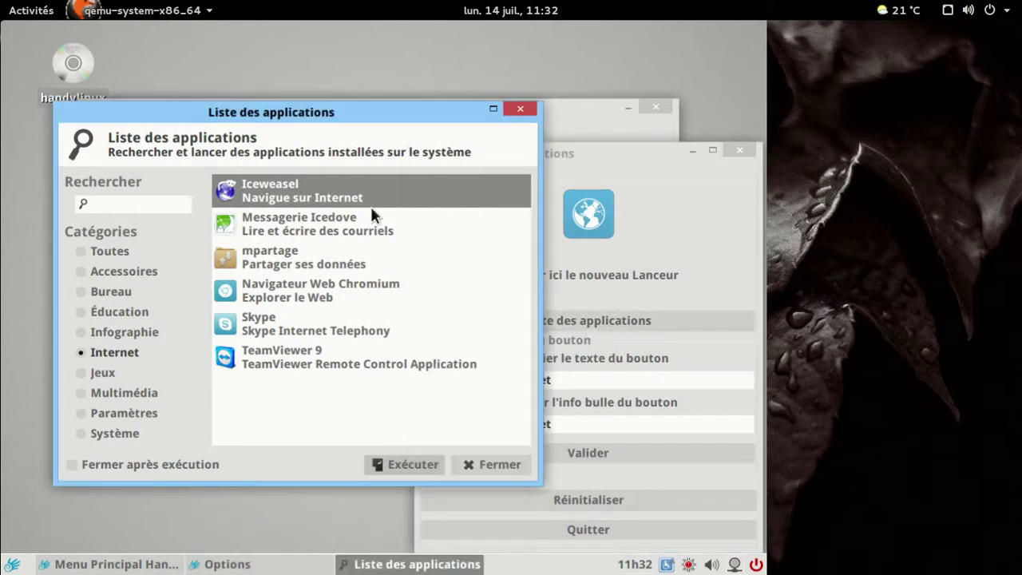
pyautogui.click(599, 206)
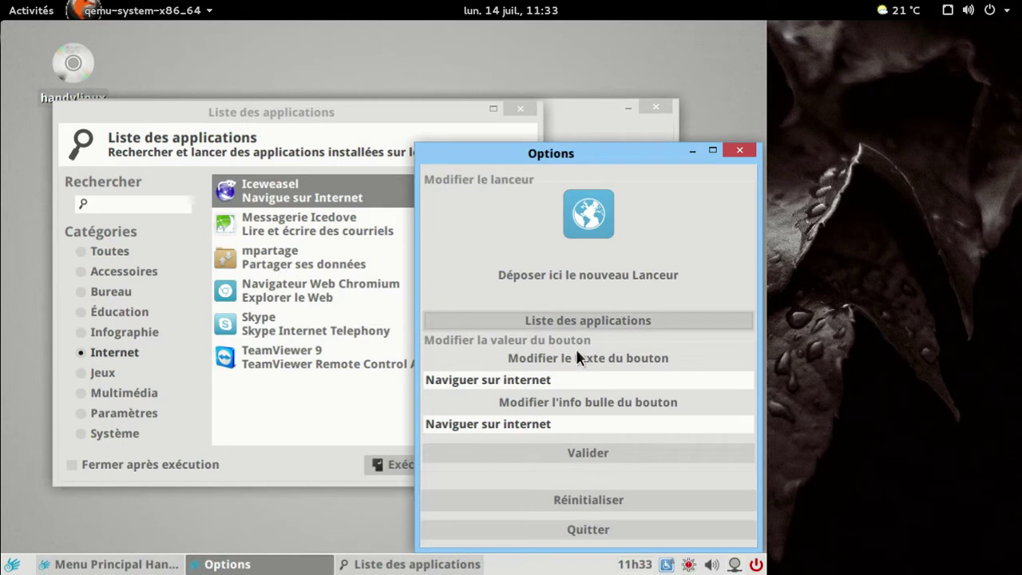
# - Enable Fermer après exécution in a second application list, close that list and validate the launcher options
pyautogui.click(563, 323)
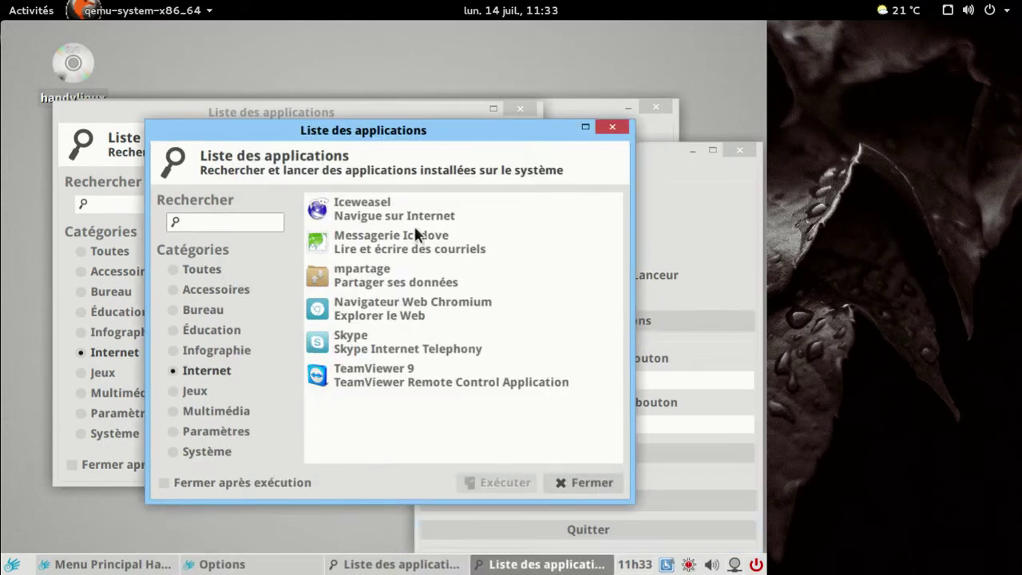
pyautogui.click(408, 218)
pyautogui.click(254, 484)
pyautogui.click(573, 485)
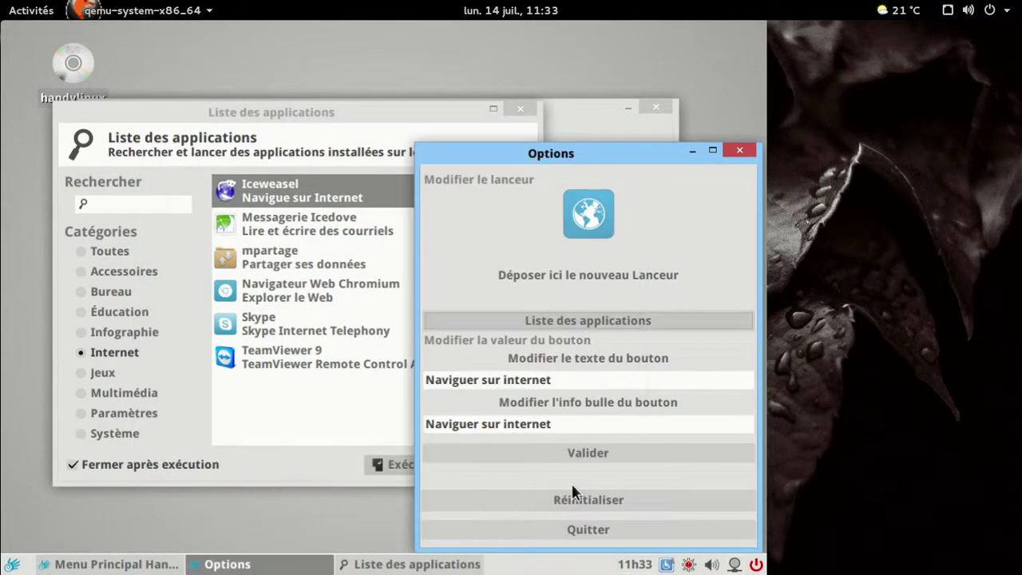
pyautogui.click(540, 458)
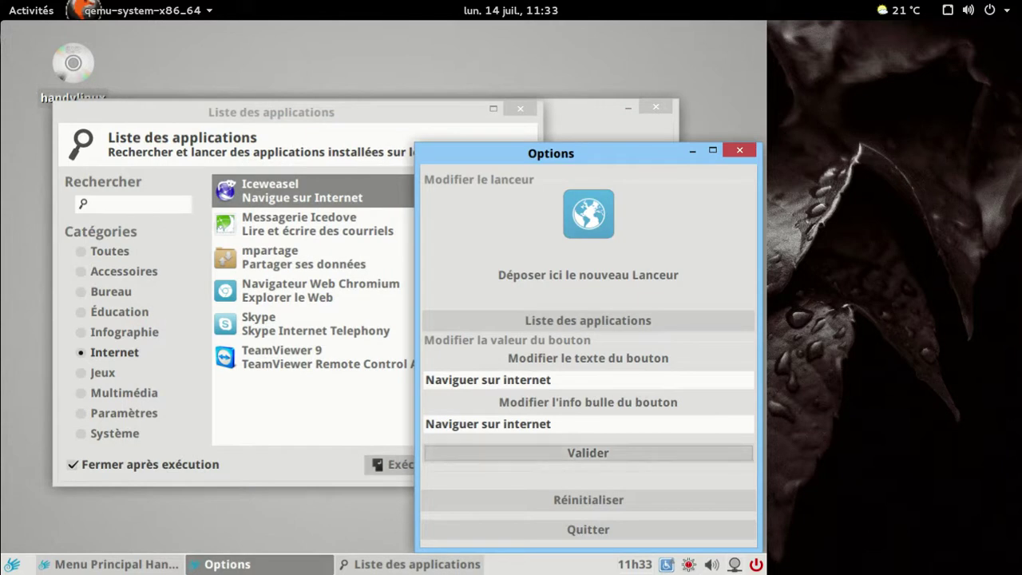
# - Assign Iceweasel as the new Naviguer sur internet launcher and close the application list and options windows
pyautogui.click(321, 185)
pyautogui.moveTo(321, 185); pyautogui.dragTo(613, 237)
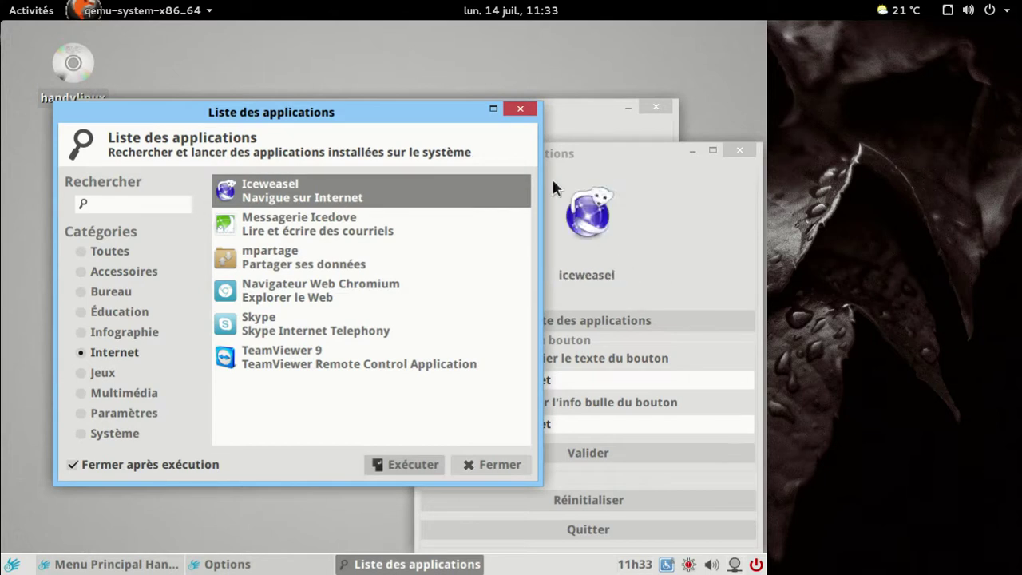
pyautogui.click(519, 109)
pyautogui.click(740, 151)
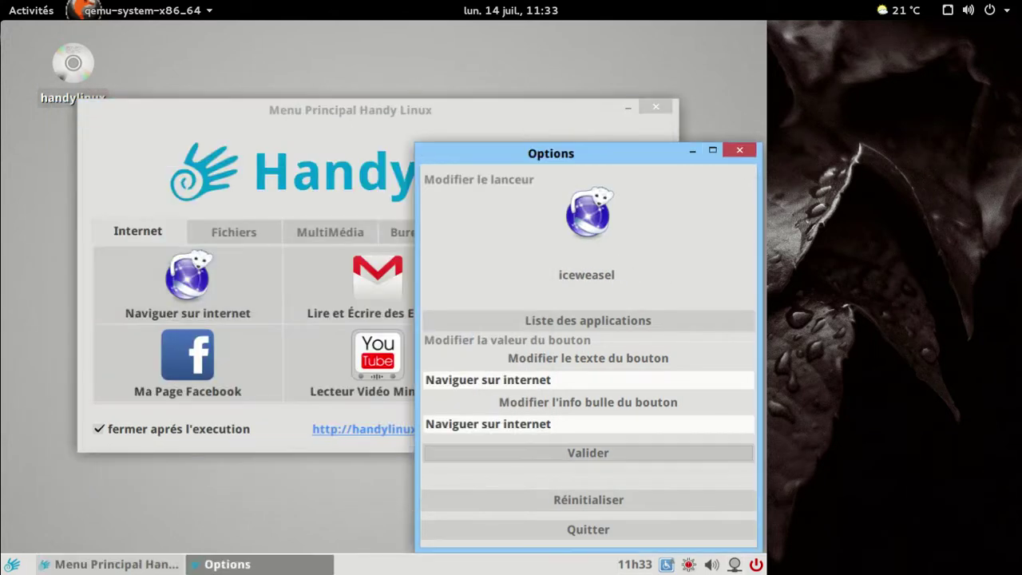
pyautogui.click(739, 150)
# - Launch Iceweasel from the Naviguer sur internet launcher, view its About information and close the browser
pyautogui.click(235, 277)
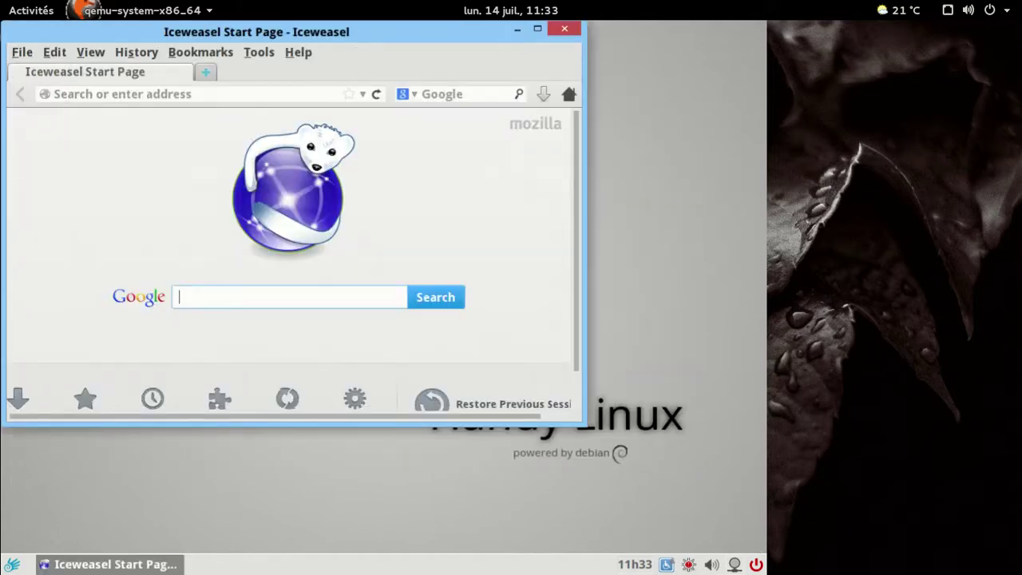
pyautogui.click(298, 52)
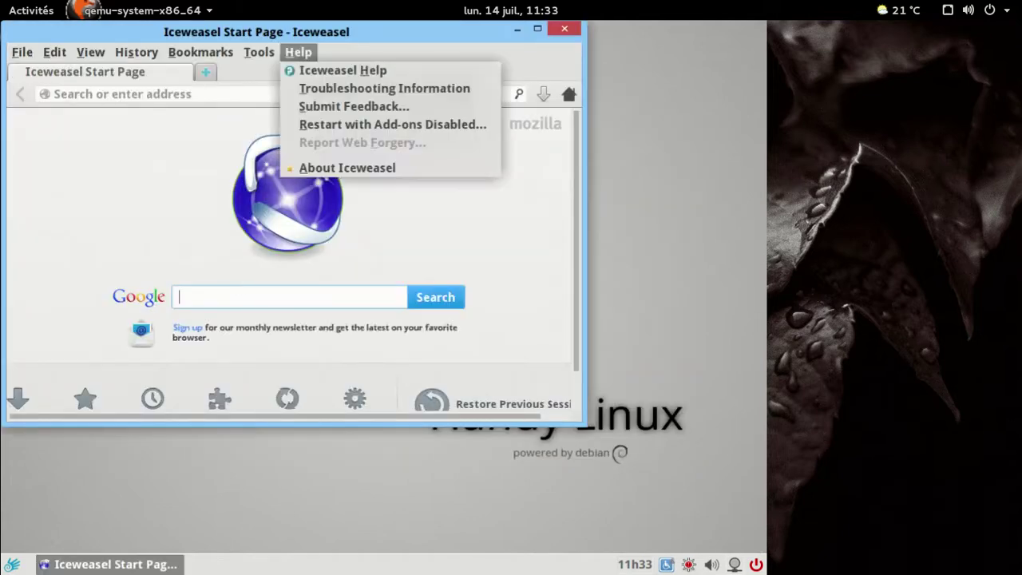
pyautogui.click(352, 169)
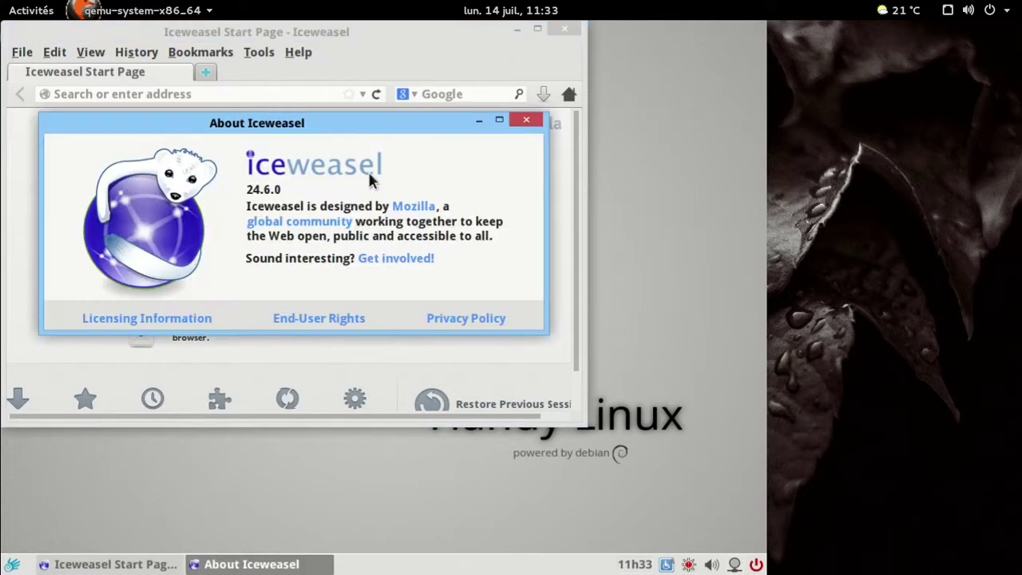
pyautogui.press('Escape')
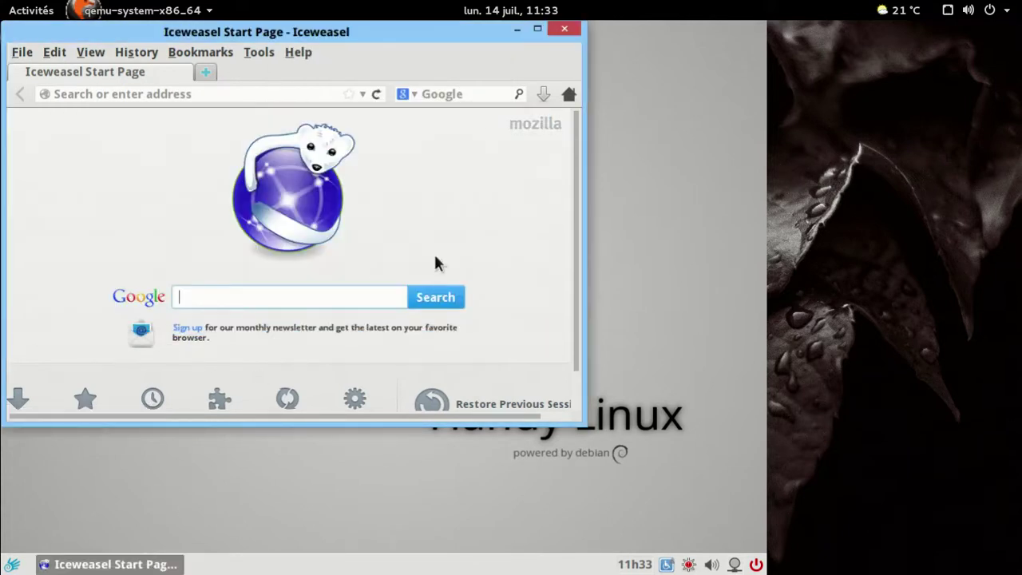
pyautogui.click(566, 30)
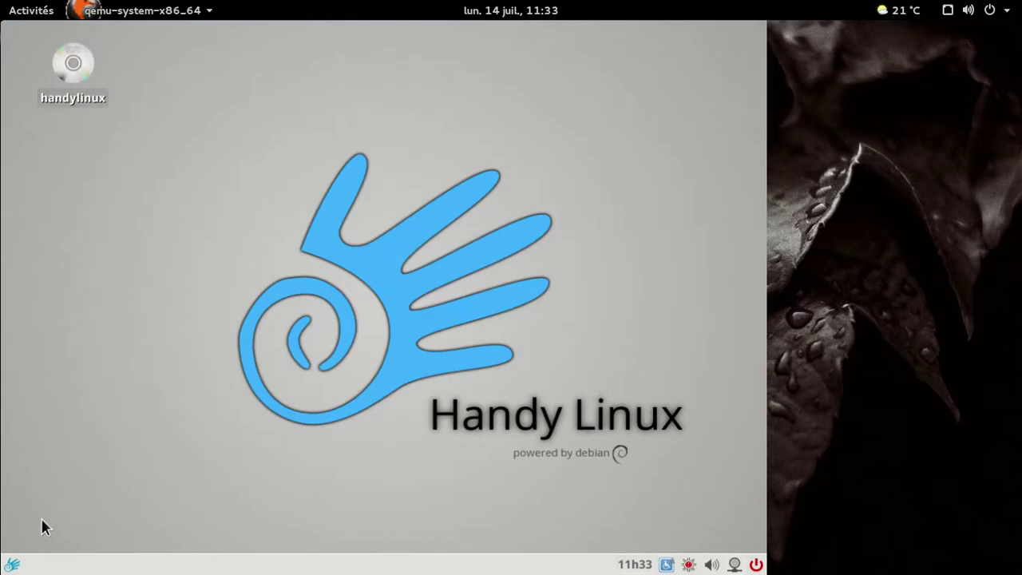
# - Open Logithèque Debian from the main menu's Aventuriers category after looking at Jeux and Bureautique
pyautogui.click(13, 566)
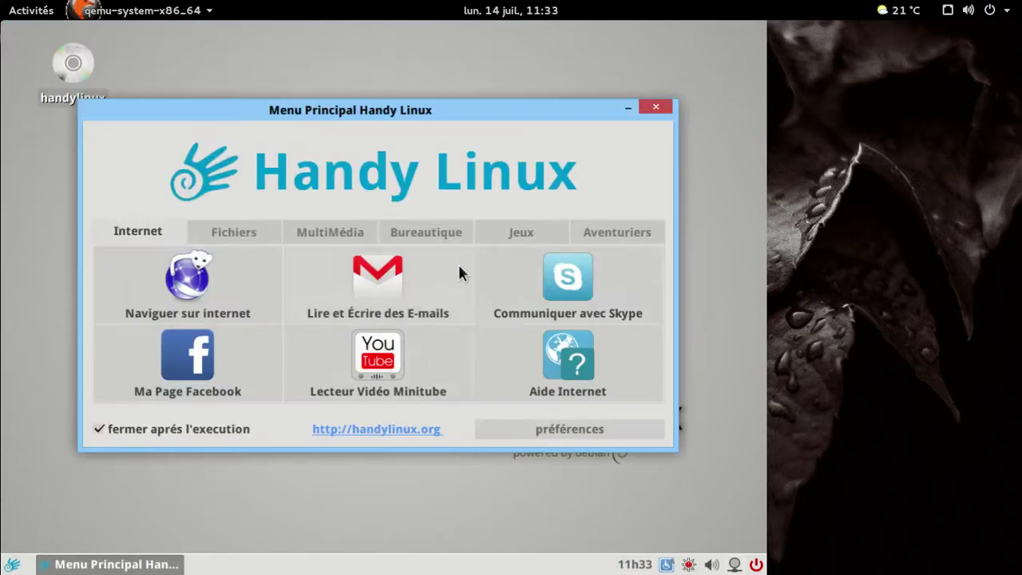
pyautogui.click(492, 238)
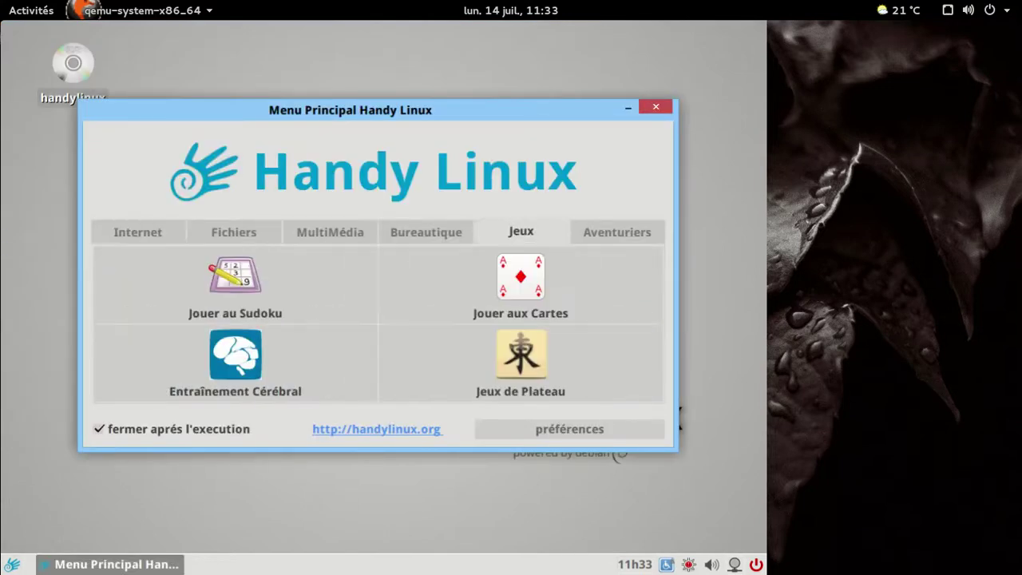
pyautogui.click(456, 240)
pyautogui.click(583, 233)
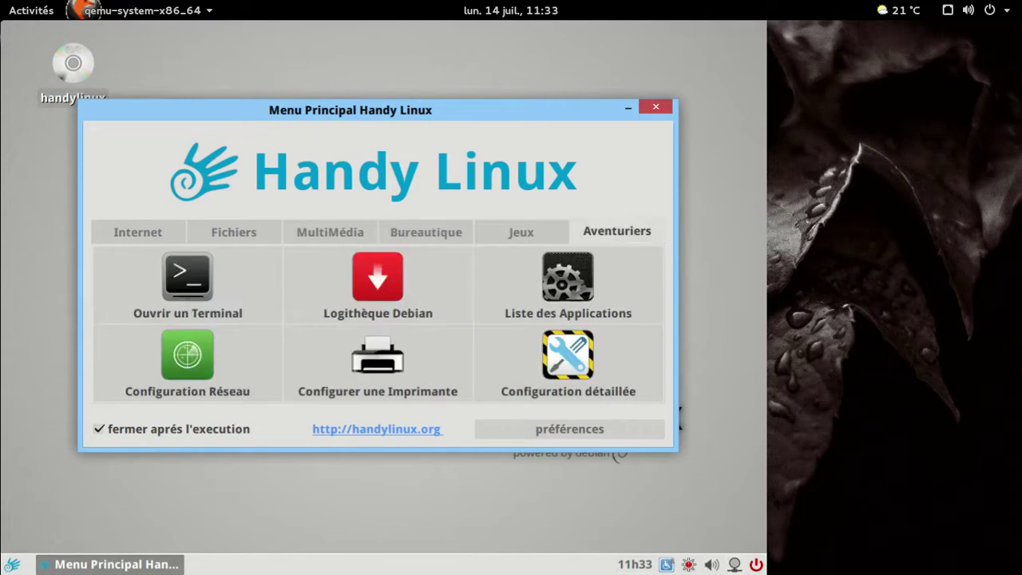
pyautogui.click(379, 279)
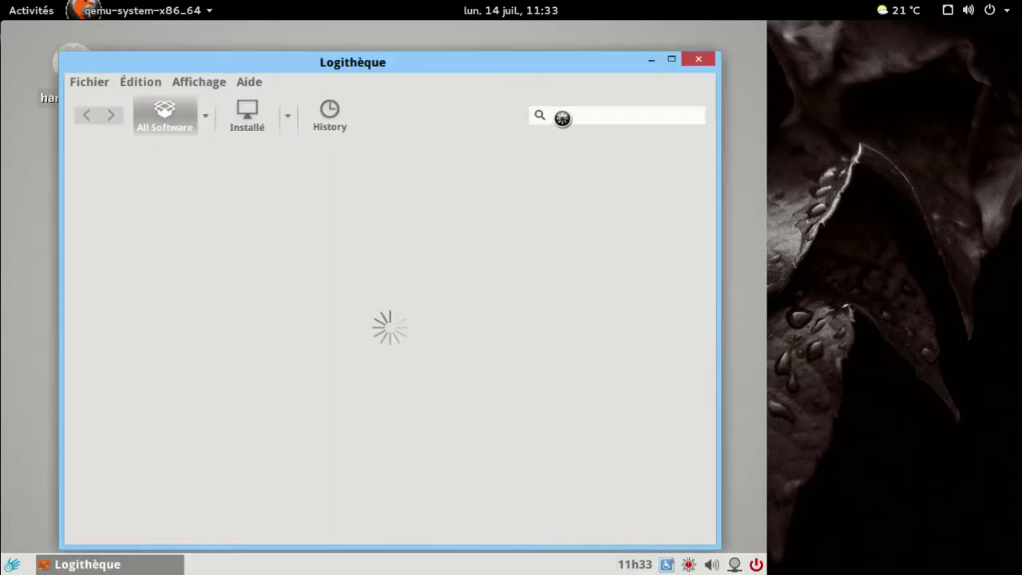
# - Search Logithèque for "firefox"
pyautogui.write('fuiref')
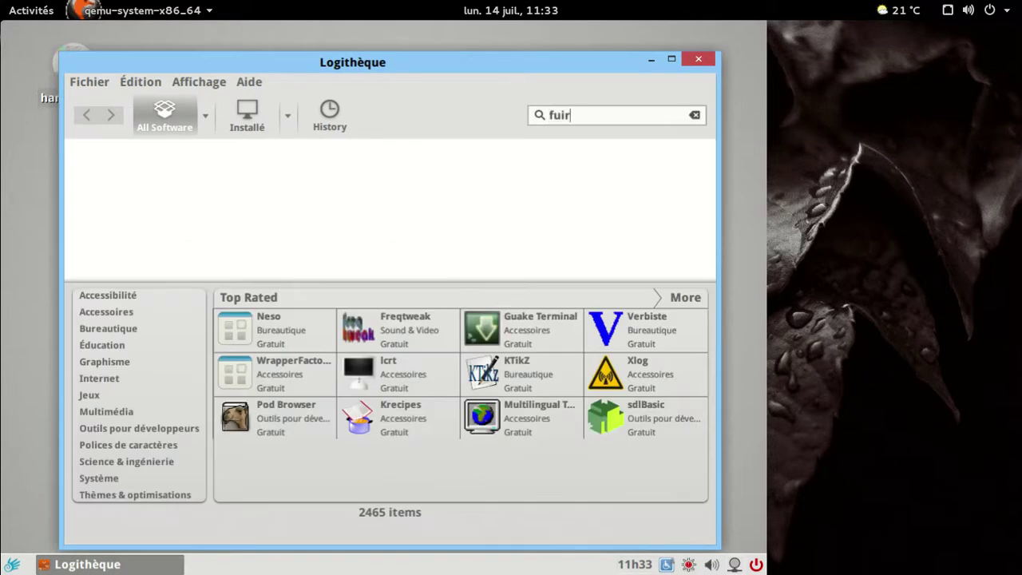
pyautogui.press('BackSpace')
pyautogui.press('BackSpace')
pyautogui.write('irefox')
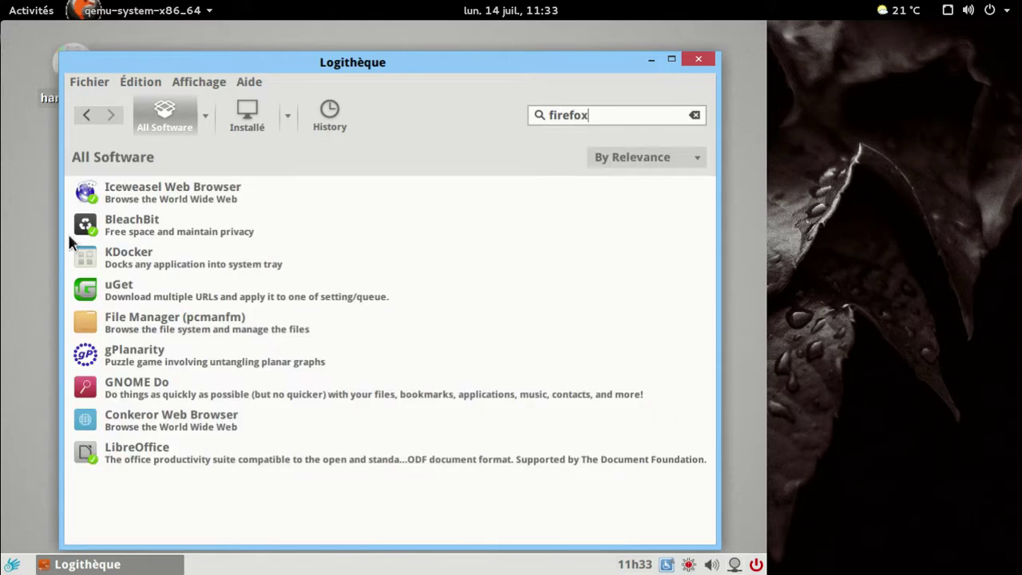
# - Show more information on Iceweasel Web Browser and examine its add-ons, version, size and licence details
pyautogui.click(132, 197)
pyautogui.click(148, 224)
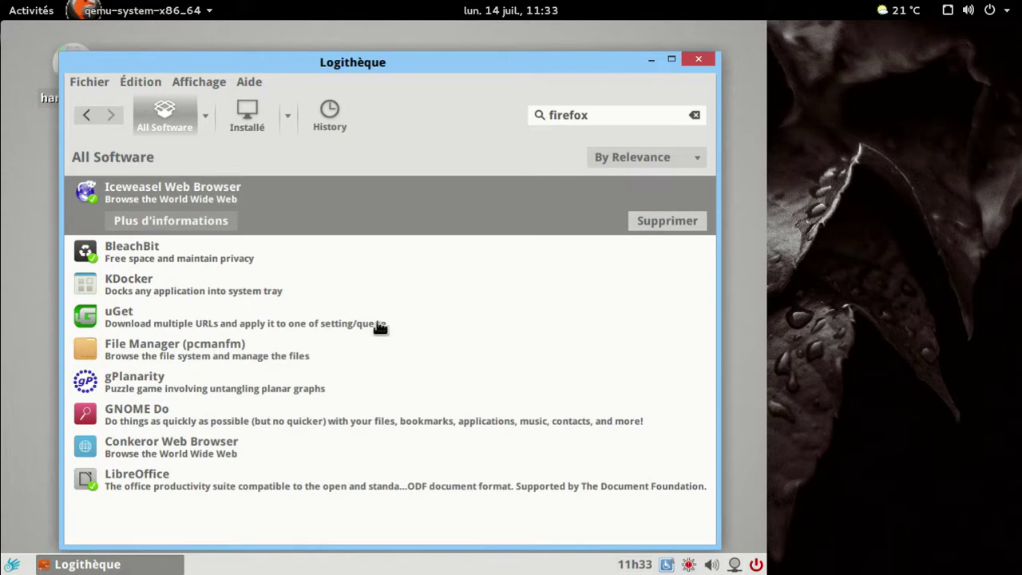
pyautogui.scroll(-5, 378, 317)
pyautogui.scroll(-8, 378, 318)
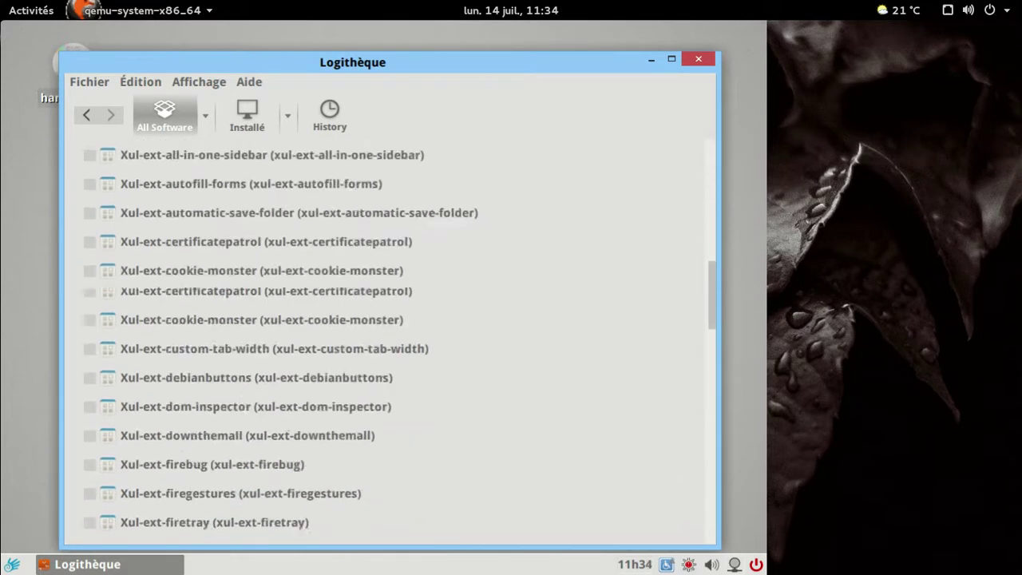
pyautogui.scroll(-10, 378, 318)
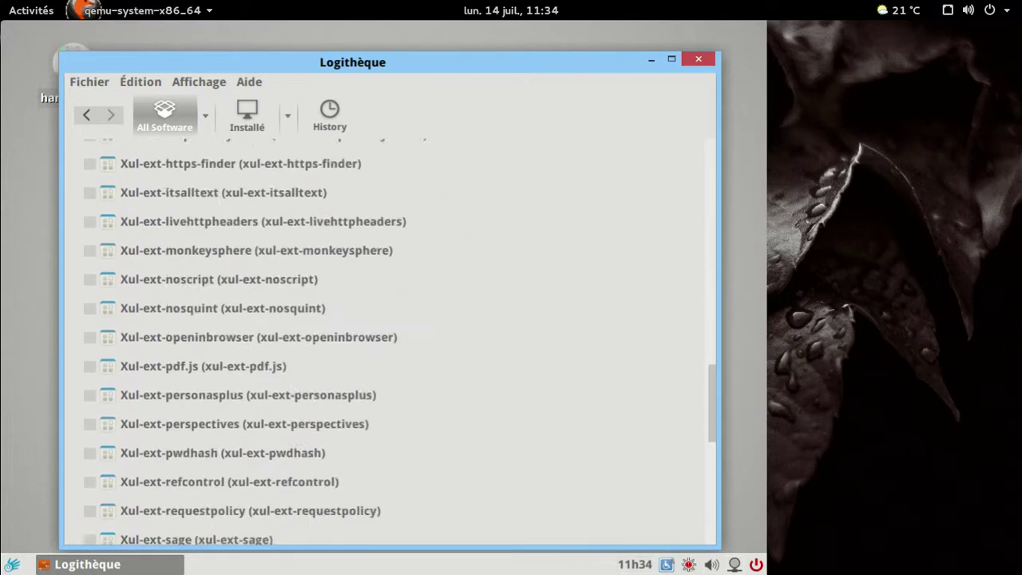
pyautogui.scroll(-1, 380, 327)
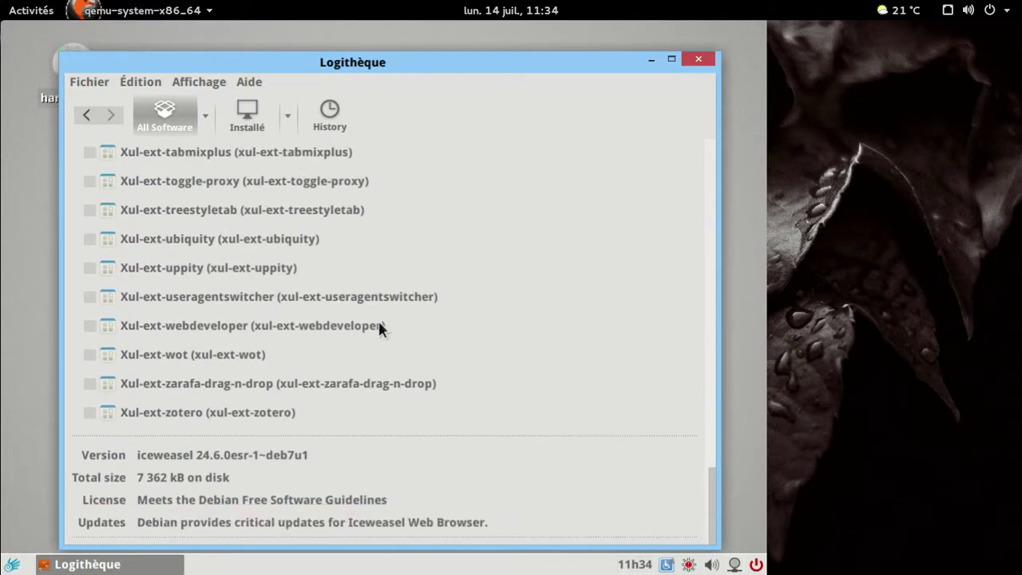
pyautogui.scroll(20, 379, 326)
pyautogui.scroll(12, 379, 325)
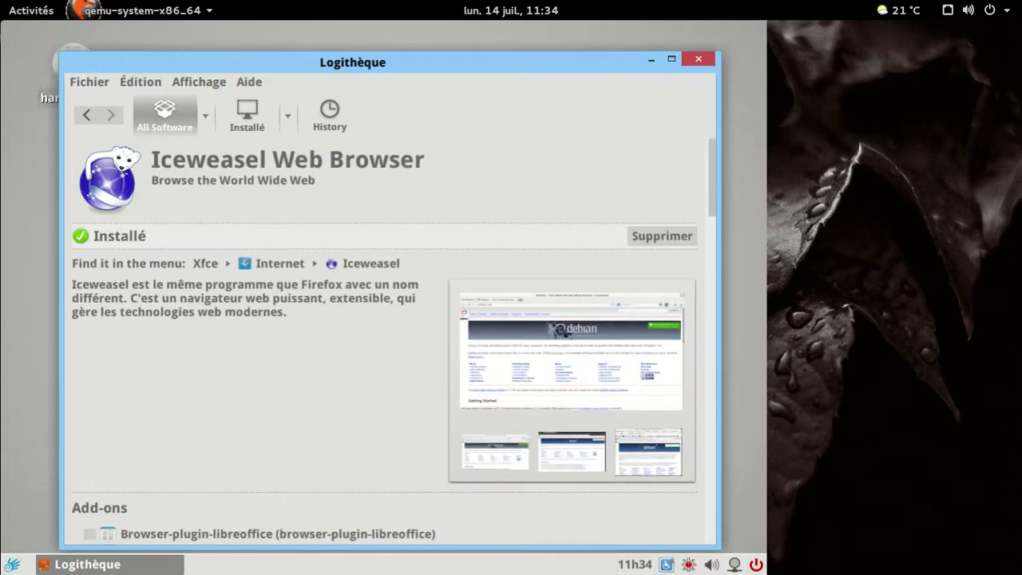
# - Return to the Logithèque results and search for "firefox français"
pyautogui.click(86, 114)
pyautogui.click(600, 117)
pyautogui.write('français')
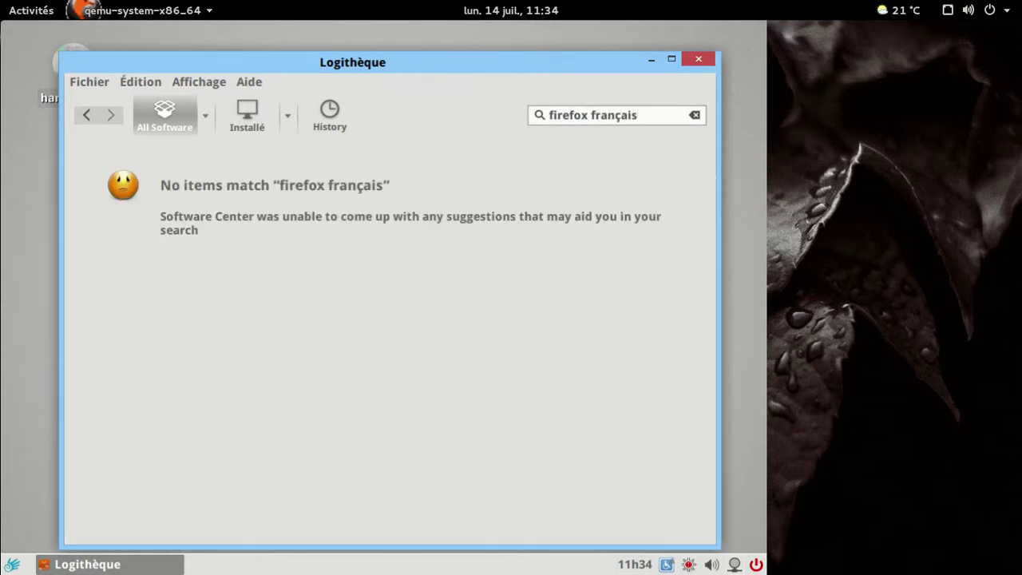
# - Replace the Logithèque search with "français"
pyautogui.hotkey('ctrl', 'a')
pyautogui.press('BackSpace')
pyautogui.write('fir')
pyautogui.hotkey('ctrl', 'a')
pyautogui.write('francais')
pyautogui.hotkey('ctrl', 'a')
pyautogui.press('BackSpace')
pyautogui.write('f')
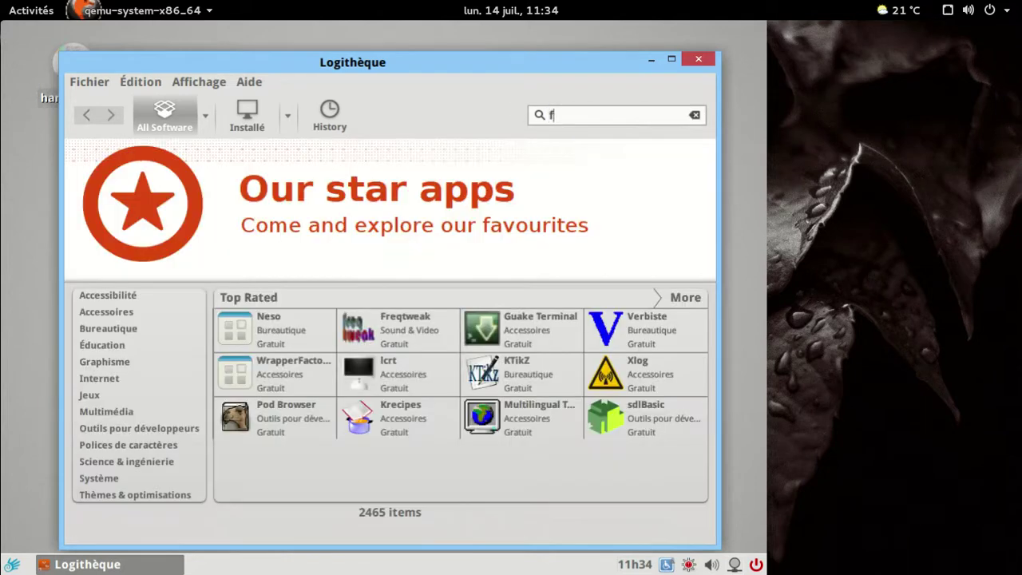
pyautogui.write('rançais')
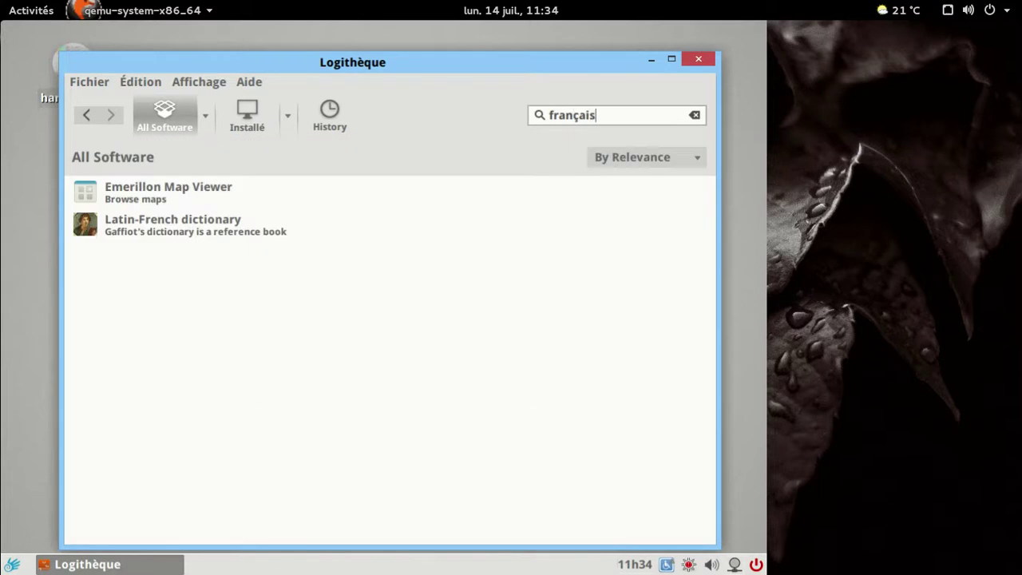
# - Search Logithèque for "french" instead
pyautogui.press('BackSpace')
pyautogui.press('BackSpace')
pyautogui.press('BackSpace')
pyautogui.press('BackSpace')
pyautogui.press('BackSpace')
pyautogui.press('BackSpace')
pyautogui.press('BackSpace')
pyautogui.press('BackSpace')
pyautogui.write('french')
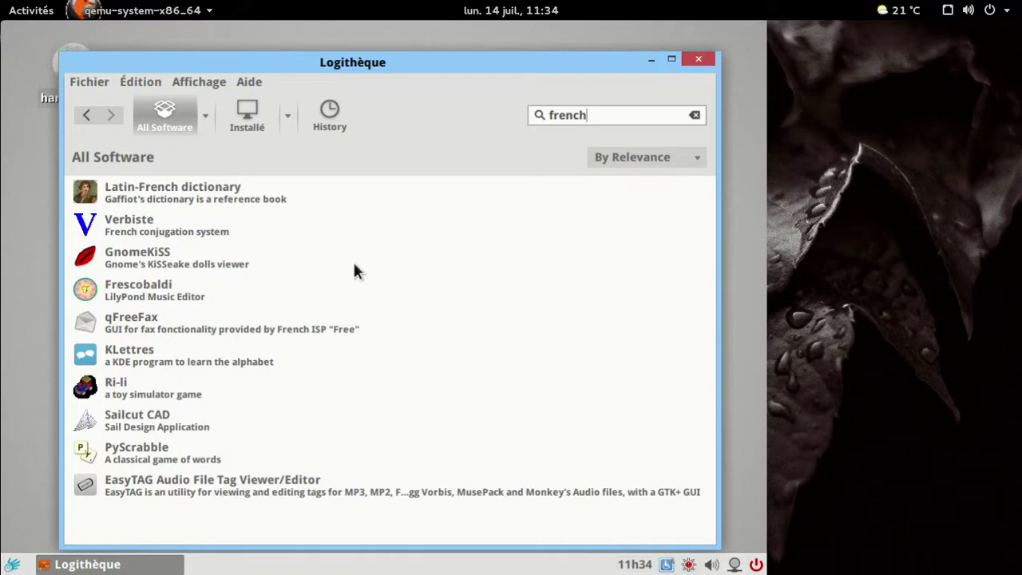
# - Close Logithèque and reopen the HandyLinux main menu
pyautogui.click(699, 59)
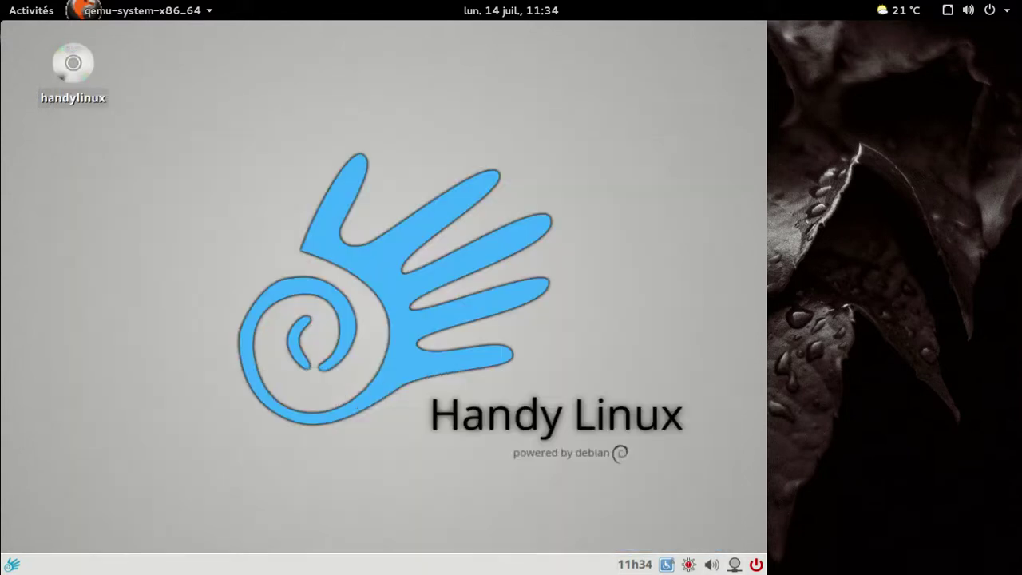
pyautogui.click(12, 564)
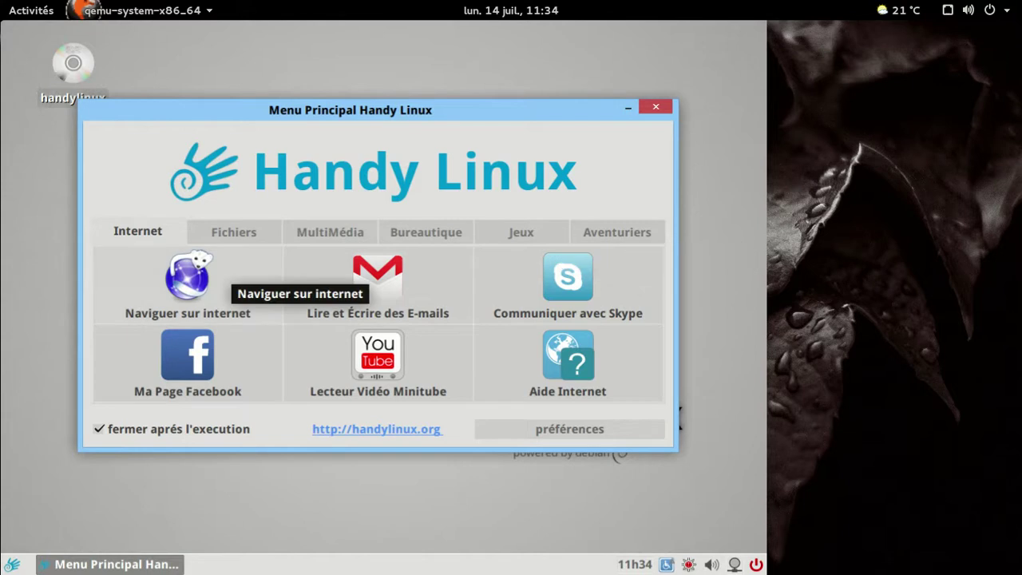
# - Launch the Iceweasel web browser from the HandyLinux main menu and open its Add-ons Manager
pyautogui.click(216, 279)
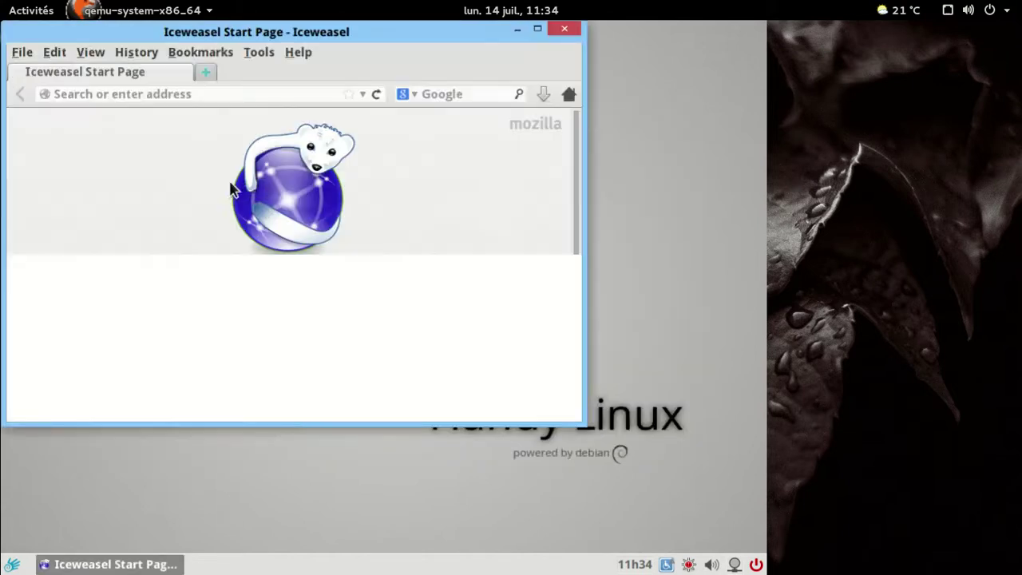
pyautogui.click(263, 50)
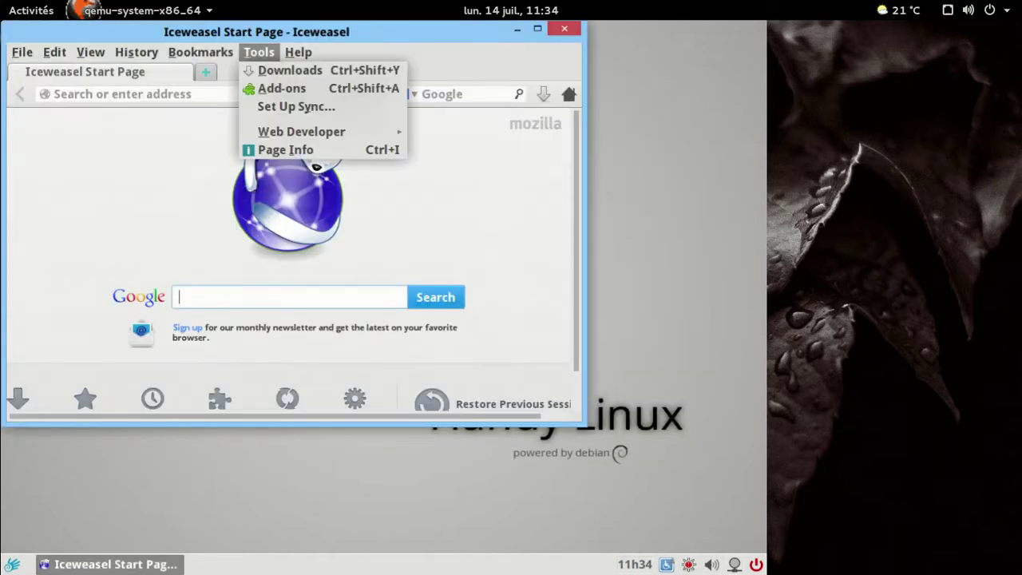
pyautogui.click(279, 86)
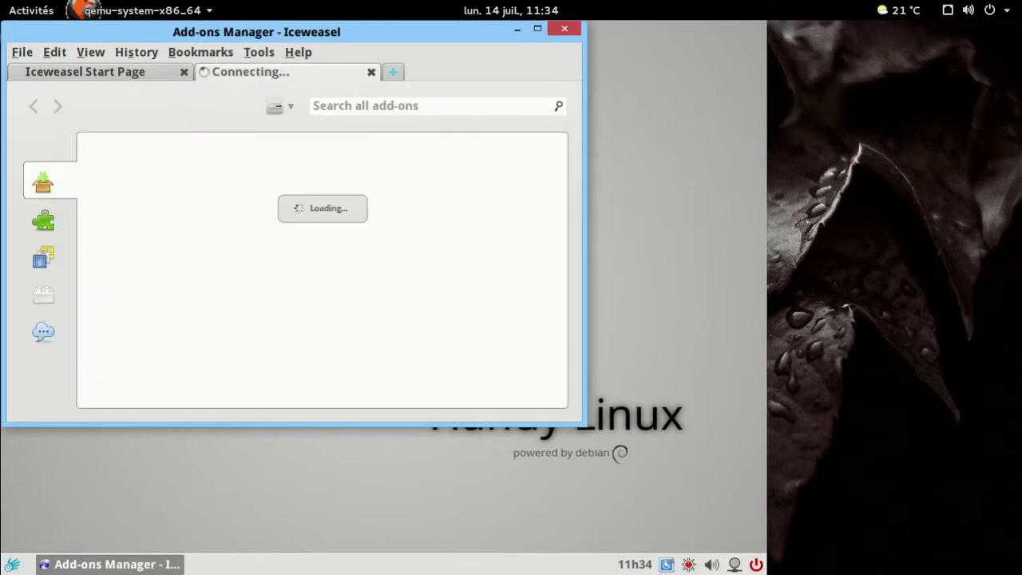
# - Look through the services, appearance, plugins, extensions and get add-ons categories, and close the Add-ons Manager
pyautogui.click(43, 332)
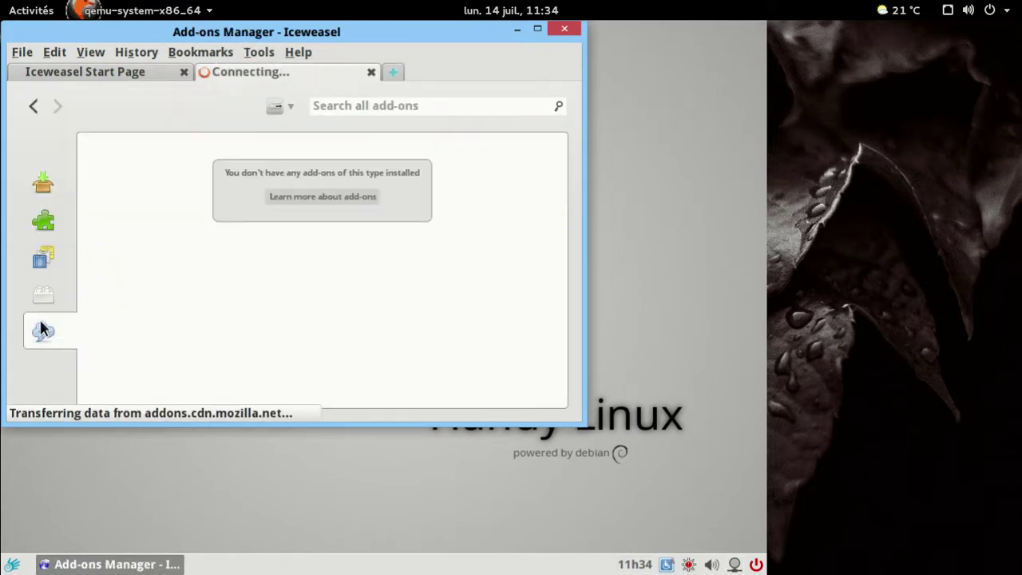
pyautogui.click(35, 298)
pyautogui.click(44, 263)
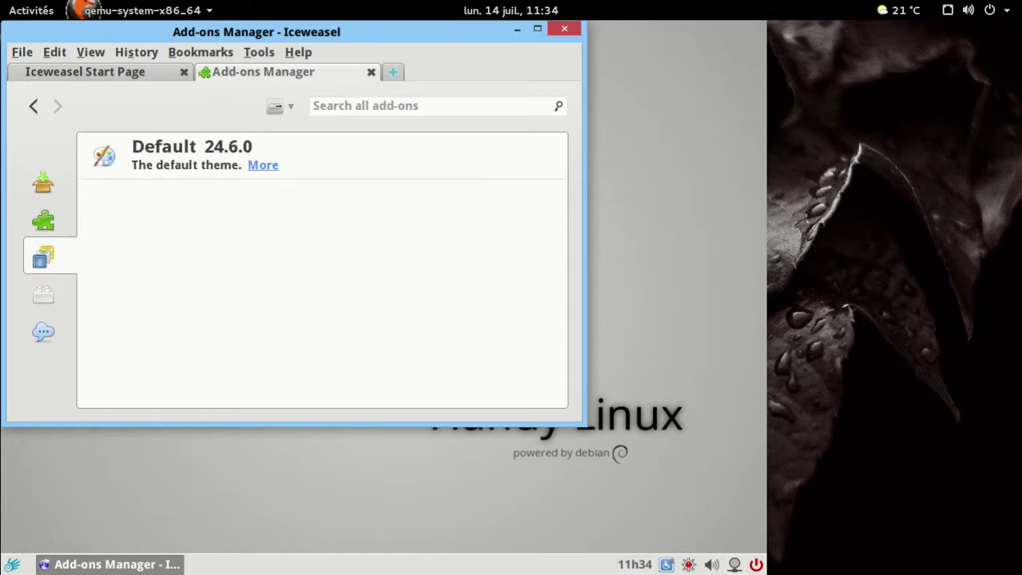
pyautogui.click(49, 293)
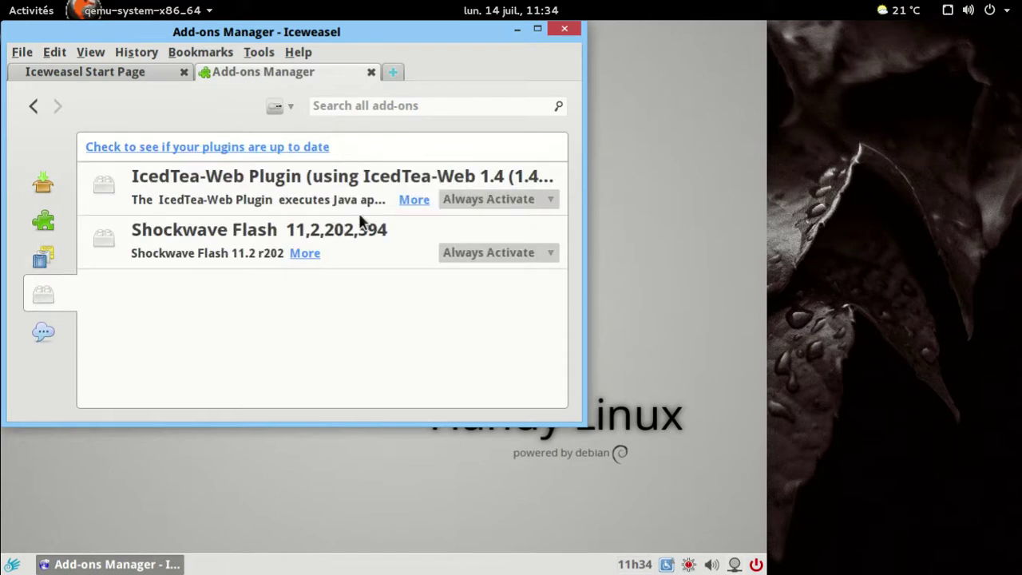
pyautogui.click(45, 221)
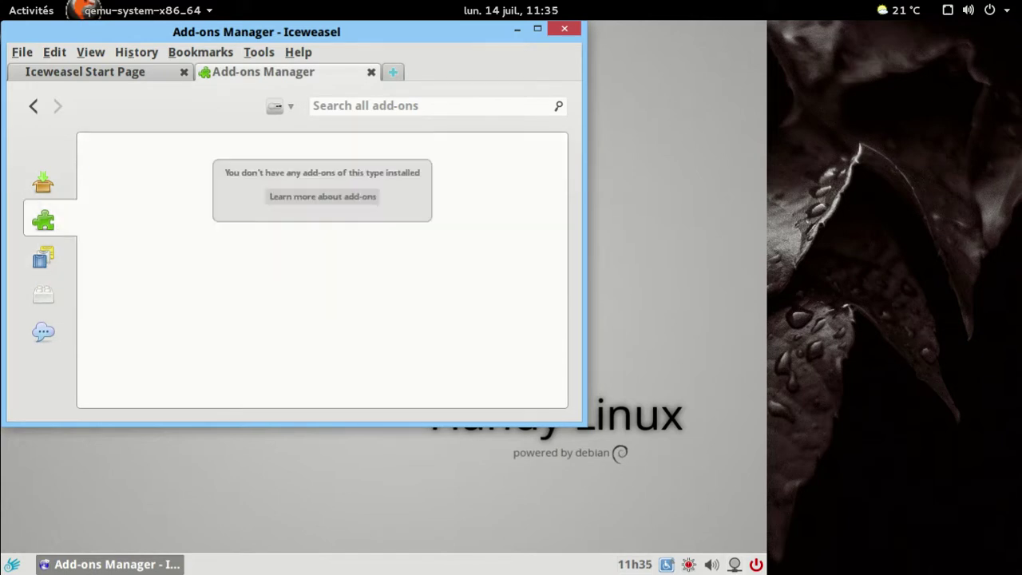
pyautogui.click(47, 188)
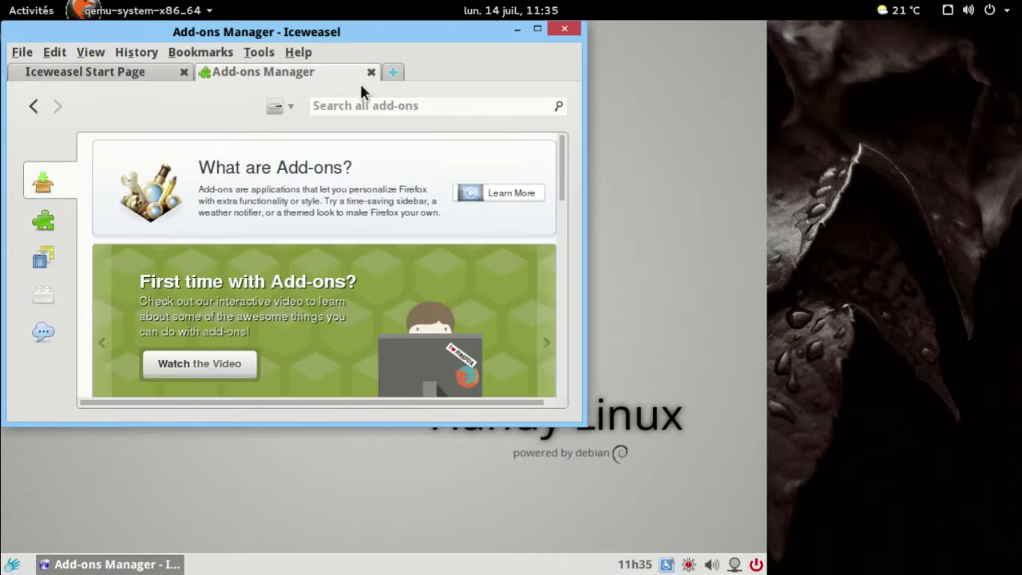
pyautogui.hotkey('ctrl', 'w')
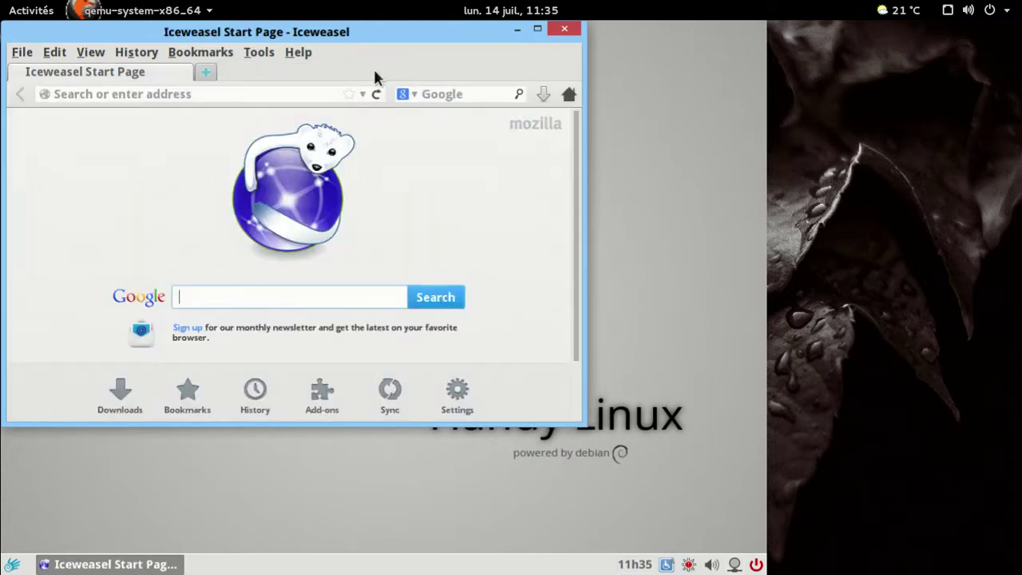
# - Enlarge the Iceweasel window and close the browser
pyautogui.moveTo(584, 424); pyautogui.dragTo(676, 417)
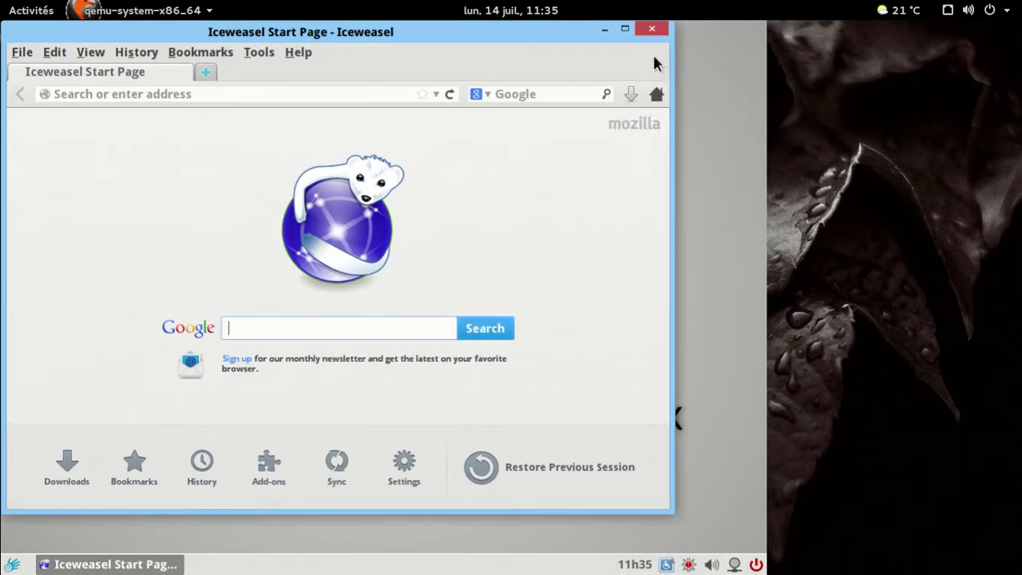
pyautogui.click(647, 29)
# - Reopen the HandyLinux main menu and shut down the virtual system
pyautogui.click(12, 564)
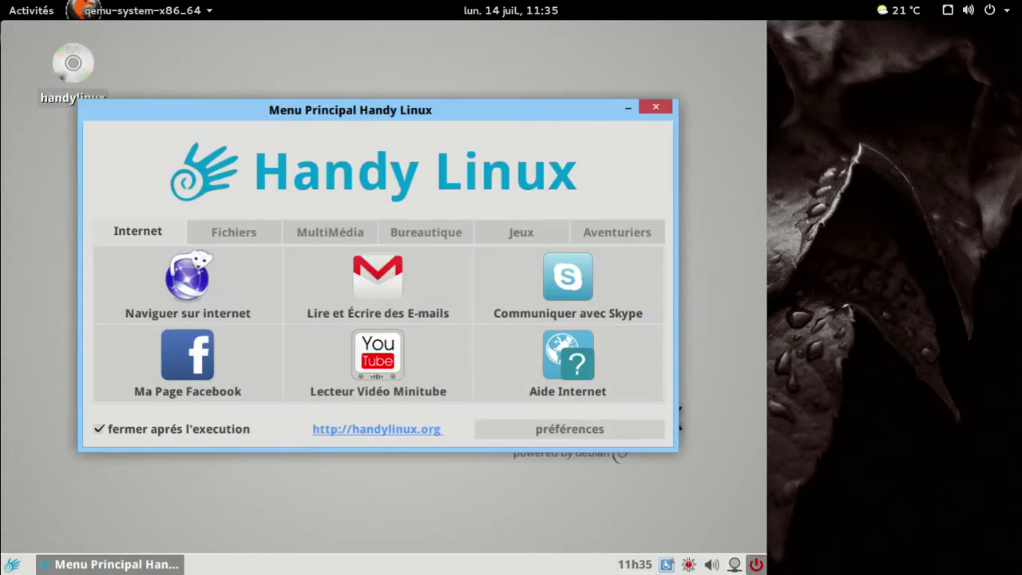
pyautogui.click(756, 564)
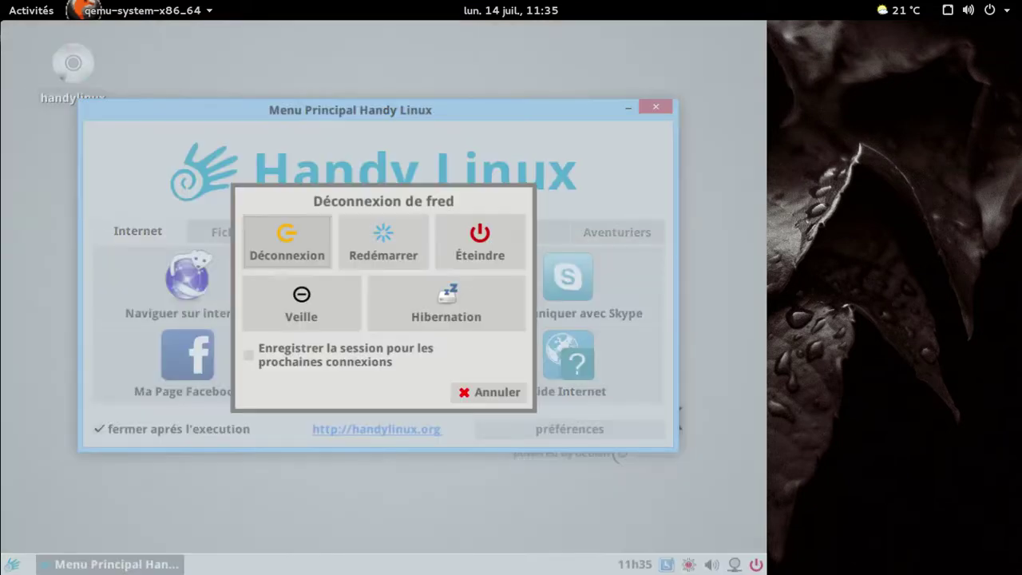
pyautogui.click(468, 254)
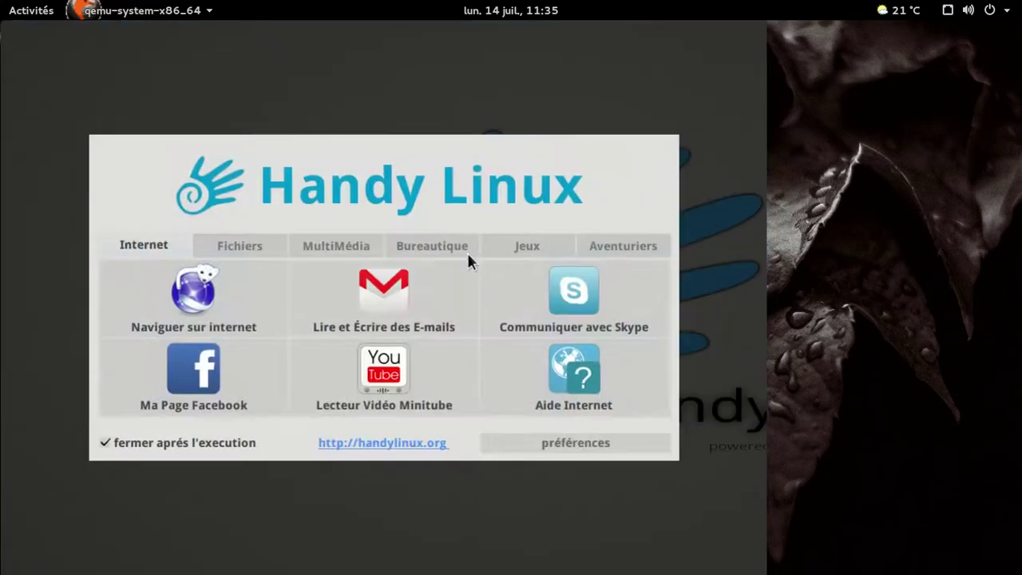